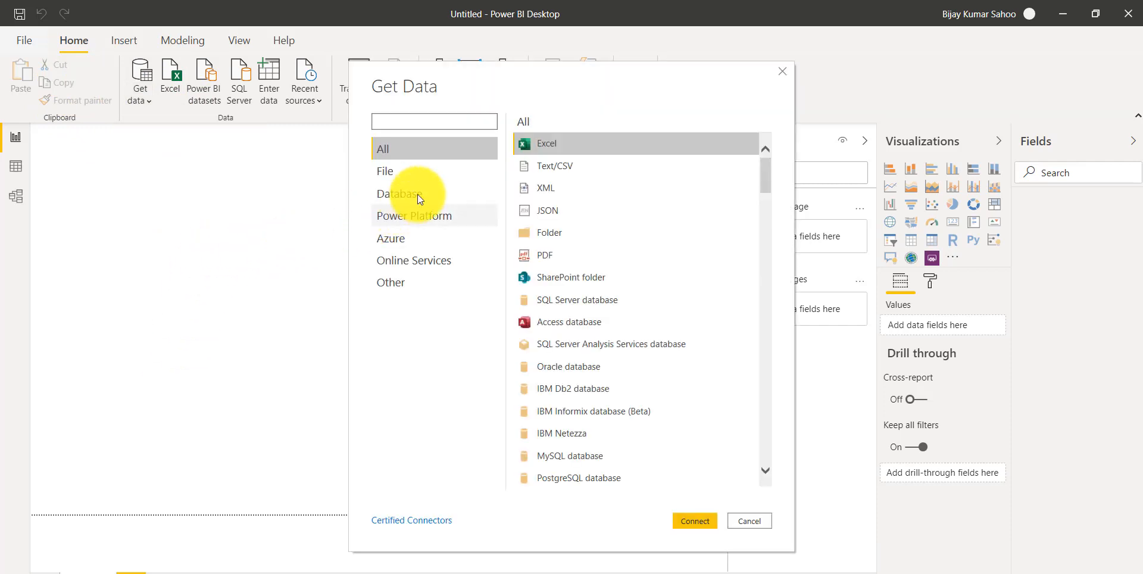
left_click(413, 262)
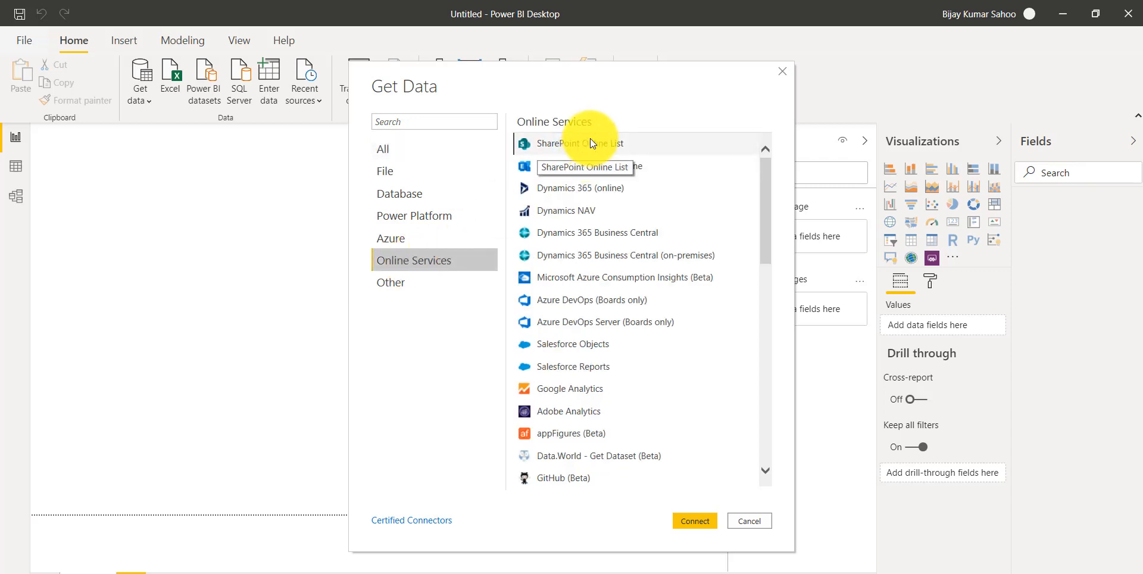
left_click(695, 520)
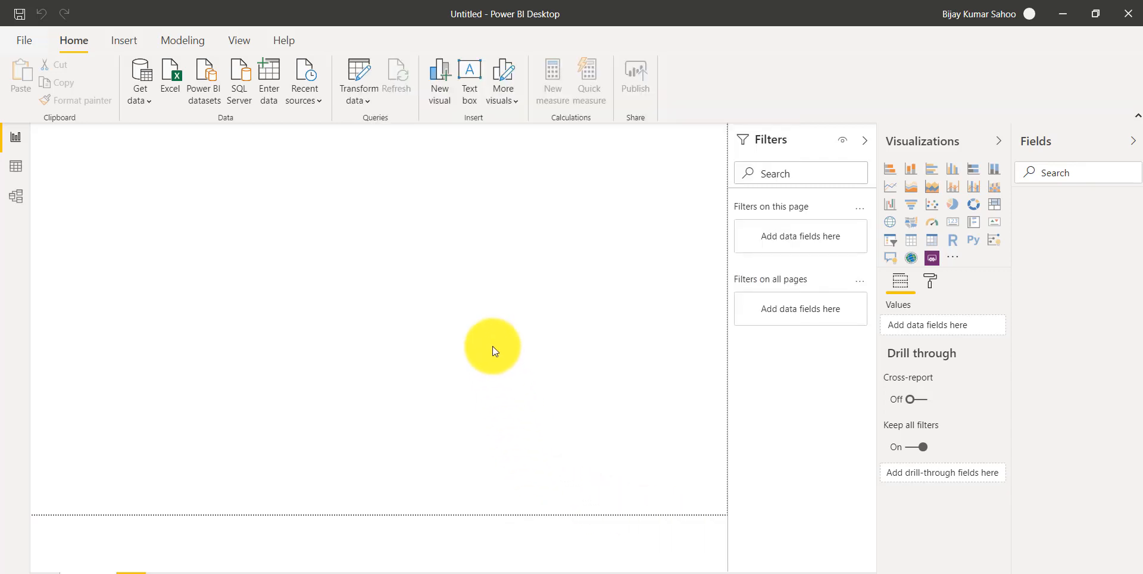
type("https://tsinfo.sharepoint.com/sites/PowerBI/")
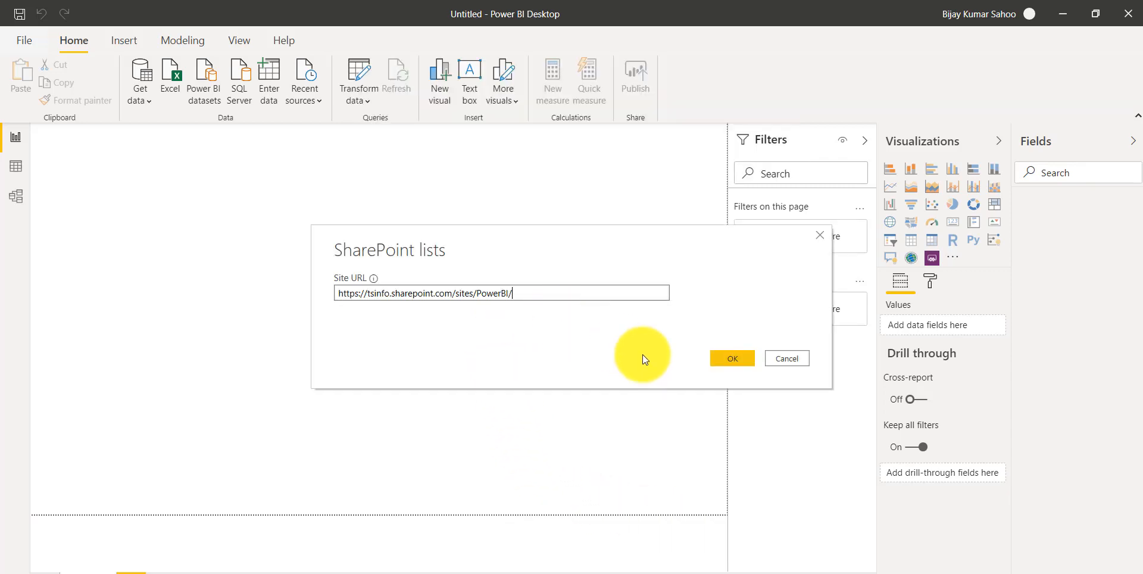
left_click(734, 360)
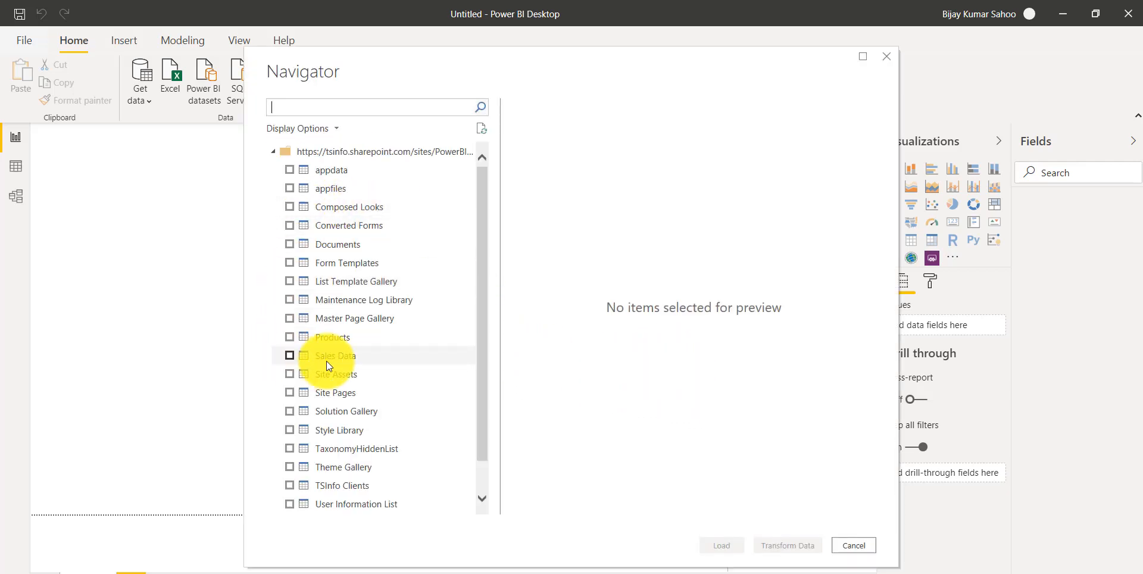
- Select the Products and Vendors lists from the SharePoint site and open them for transformation in Power Query Editor
left_click(289, 338)
scroll(309, 416, "down", 1)
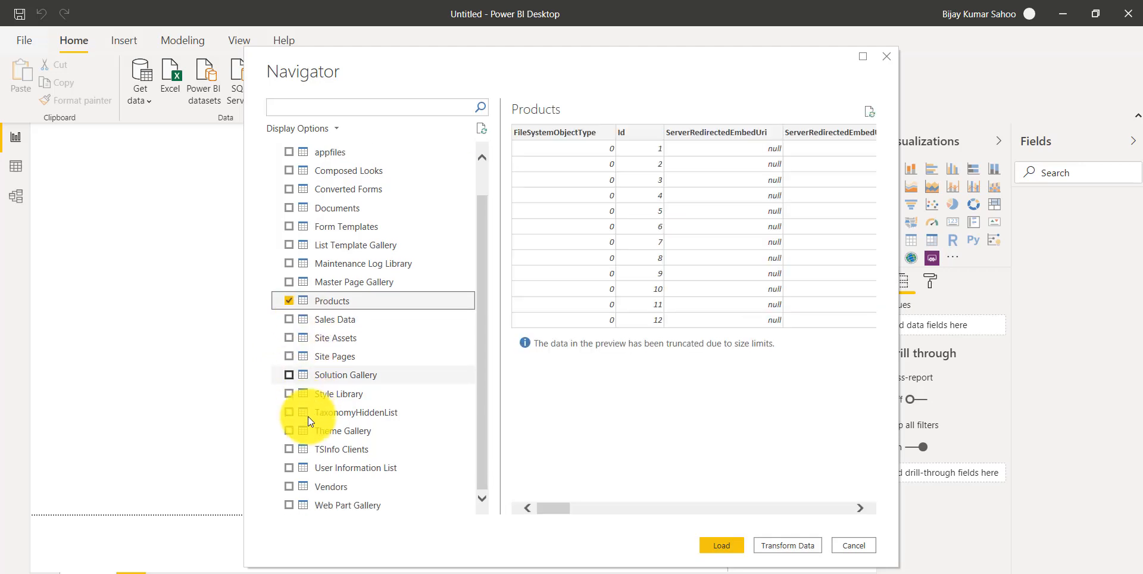
left_click(289, 488)
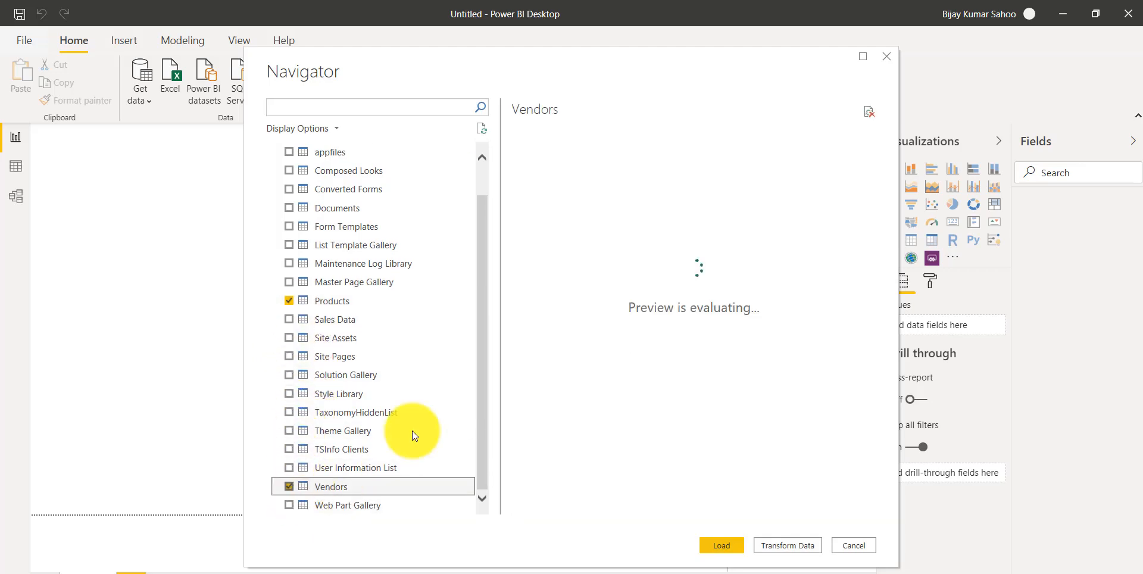
left_click(777, 545)
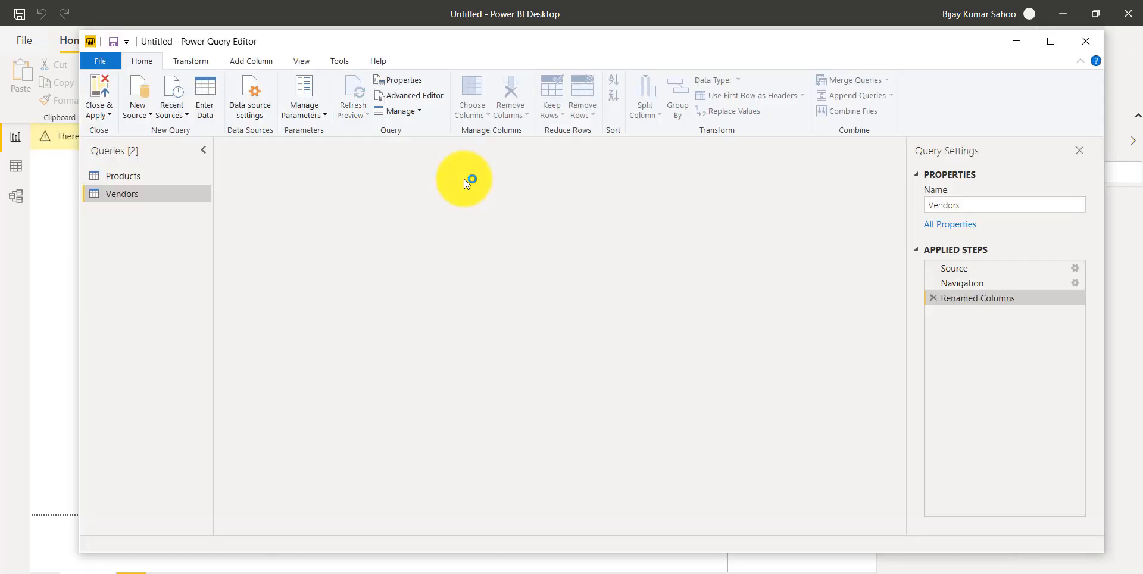
- Keep only the Title, CustomerName, Quantity, Price, SalesDate, DeliveryCharges, City, Location and Vendor columns in the Products query
left_click(123, 177)
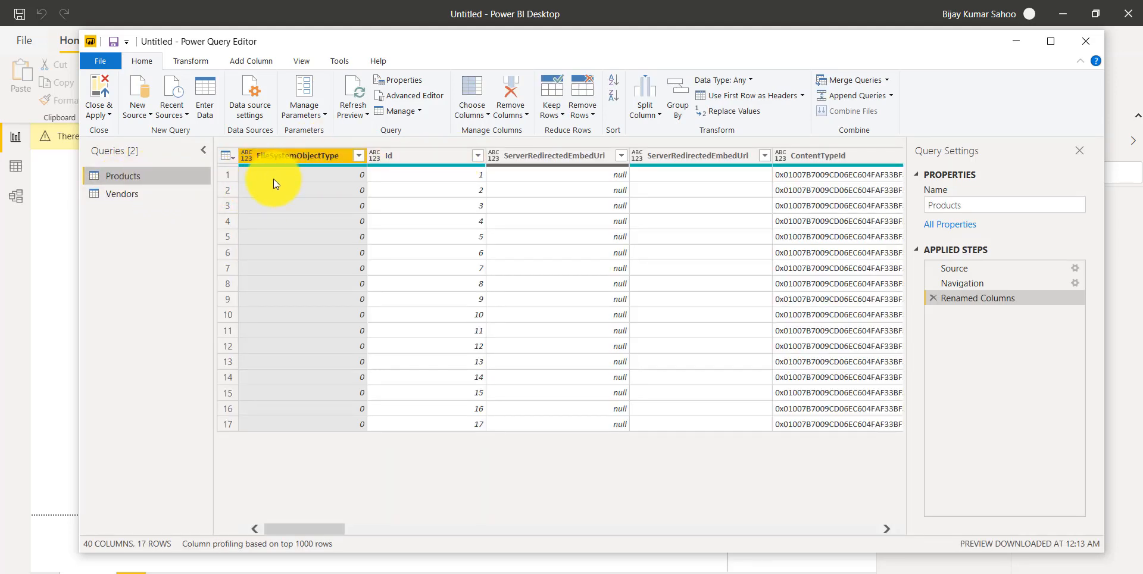
left_click(488, 116)
left_click(492, 130)
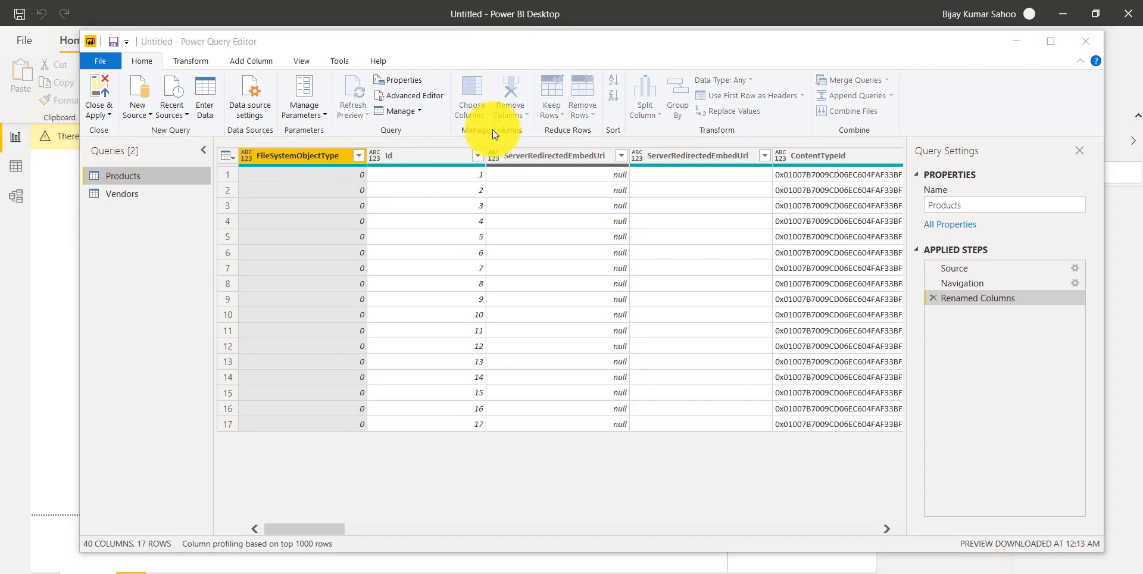
left_click(476, 172)
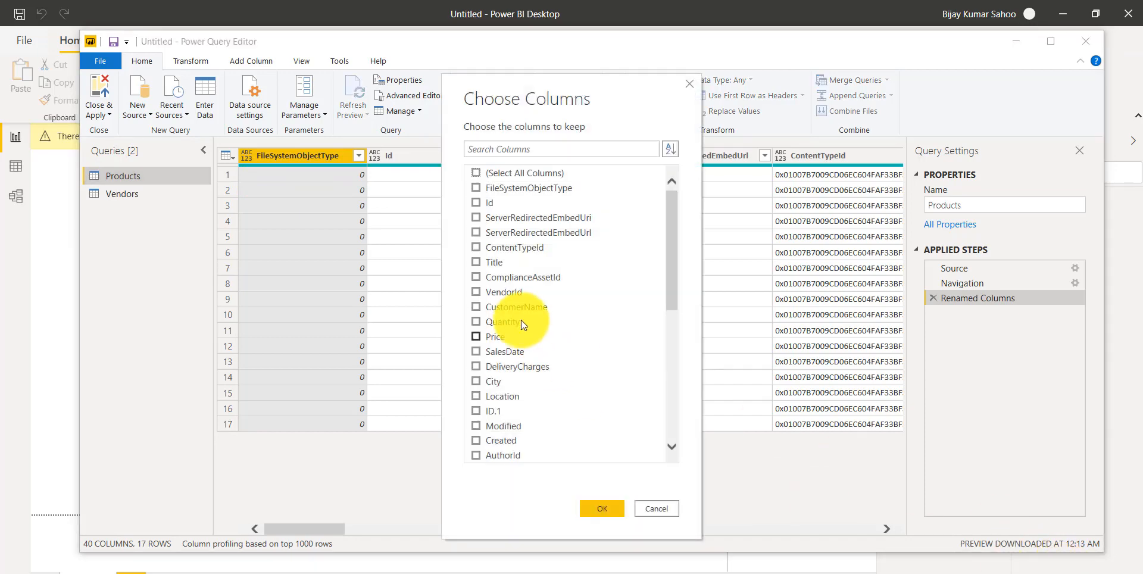
left_click(476, 262)
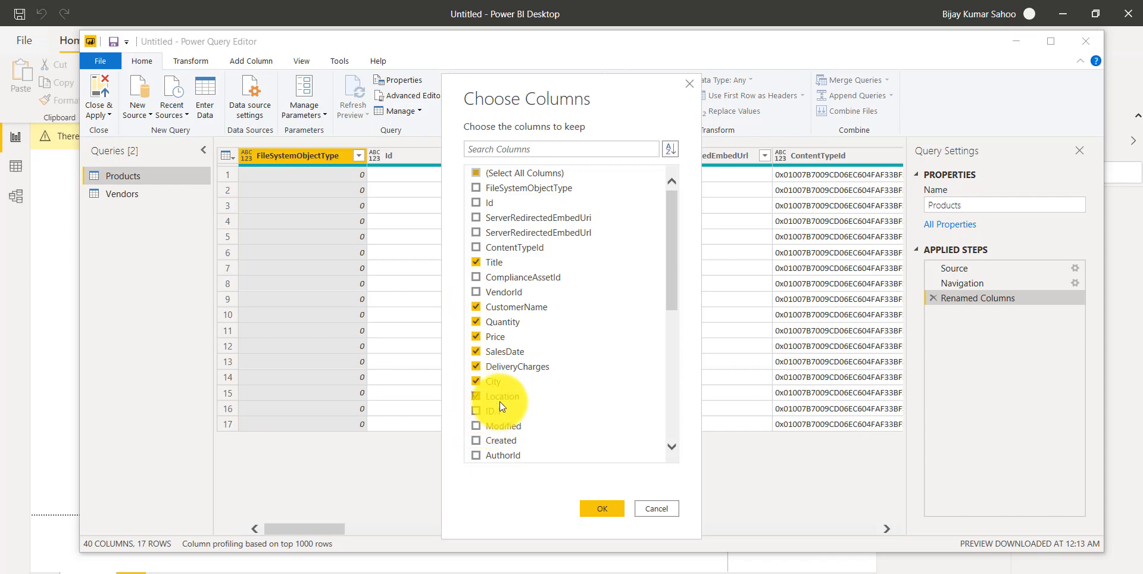
scroll(480, 357, "down", 2)
scroll(480, 396, "down", 5)
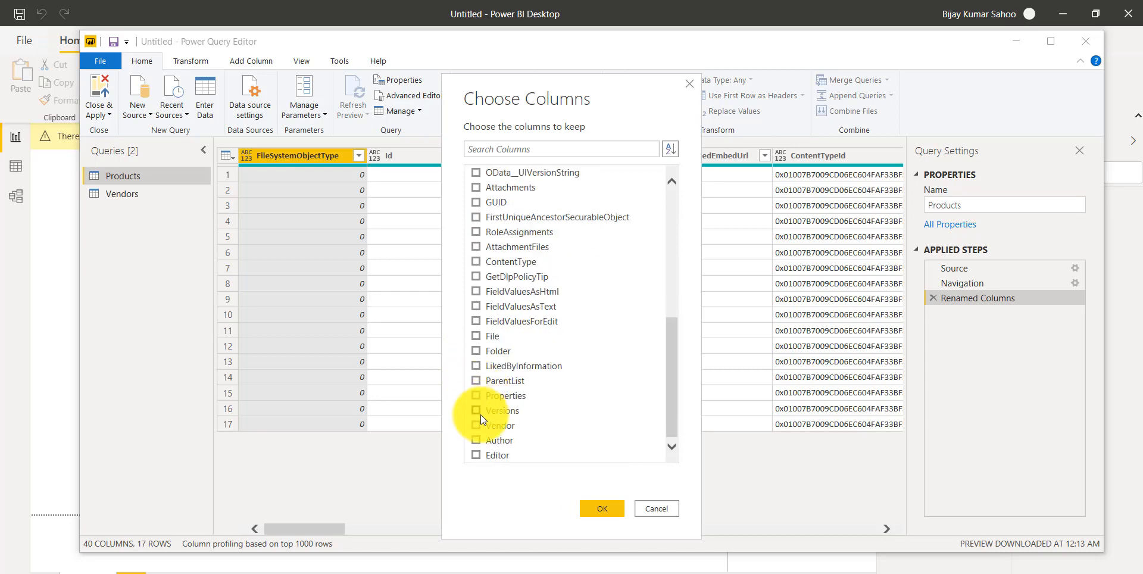
left_click(477, 424)
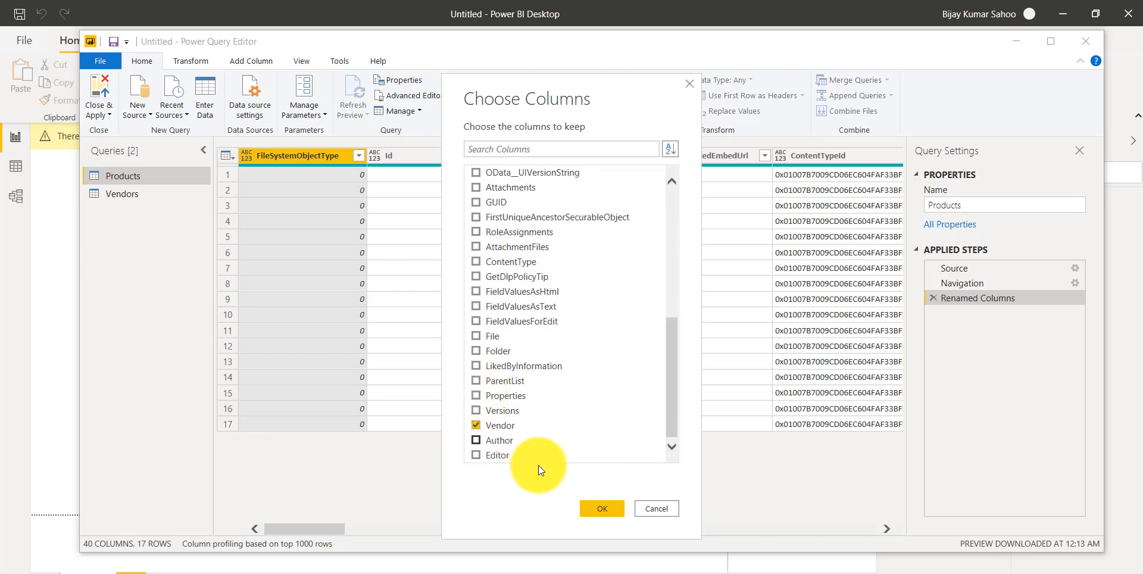
left_click(593, 506)
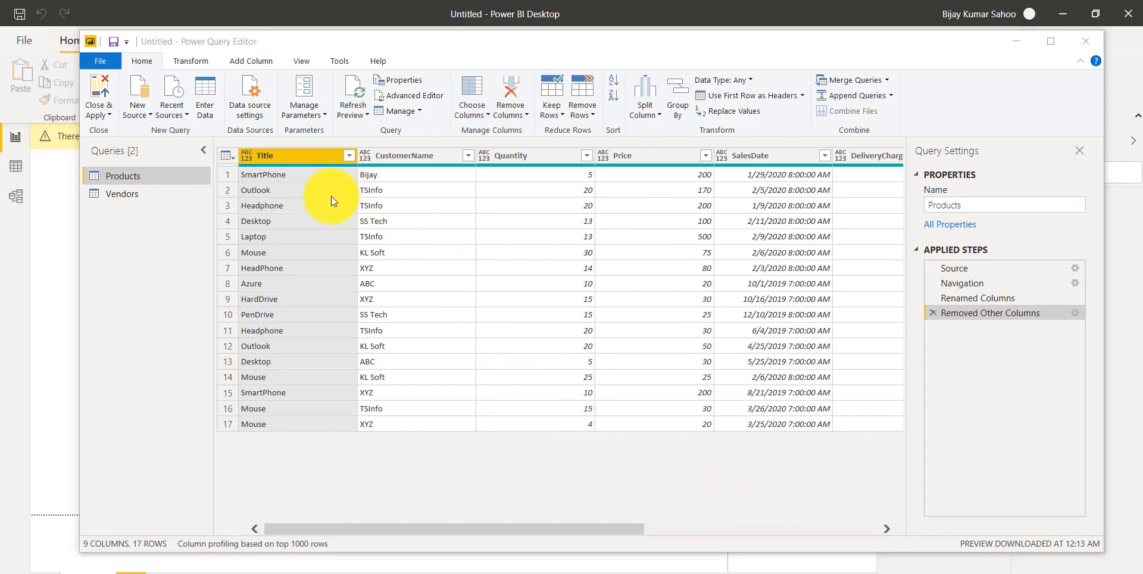
- Rename the Title column of the Products query to "Product Name"
right_click(304, 155)
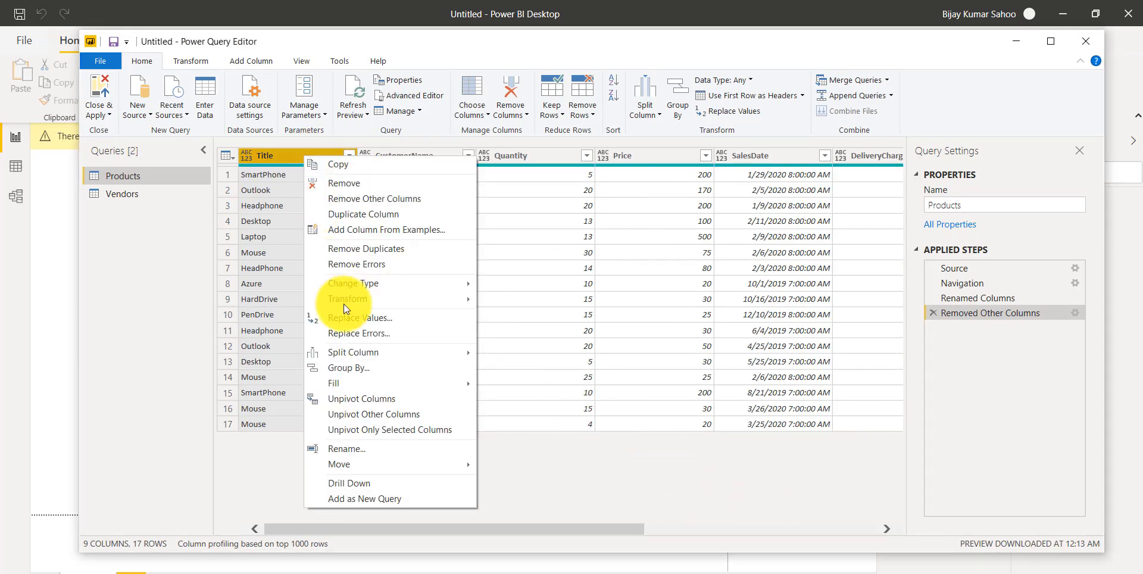
left_click(362, 448)
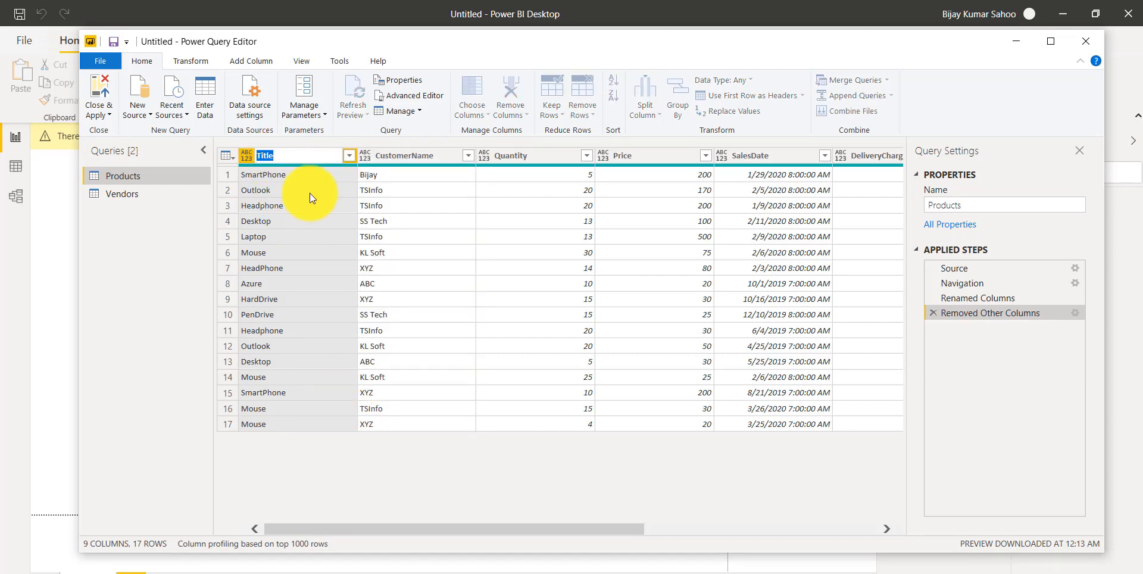
type("Product Name")
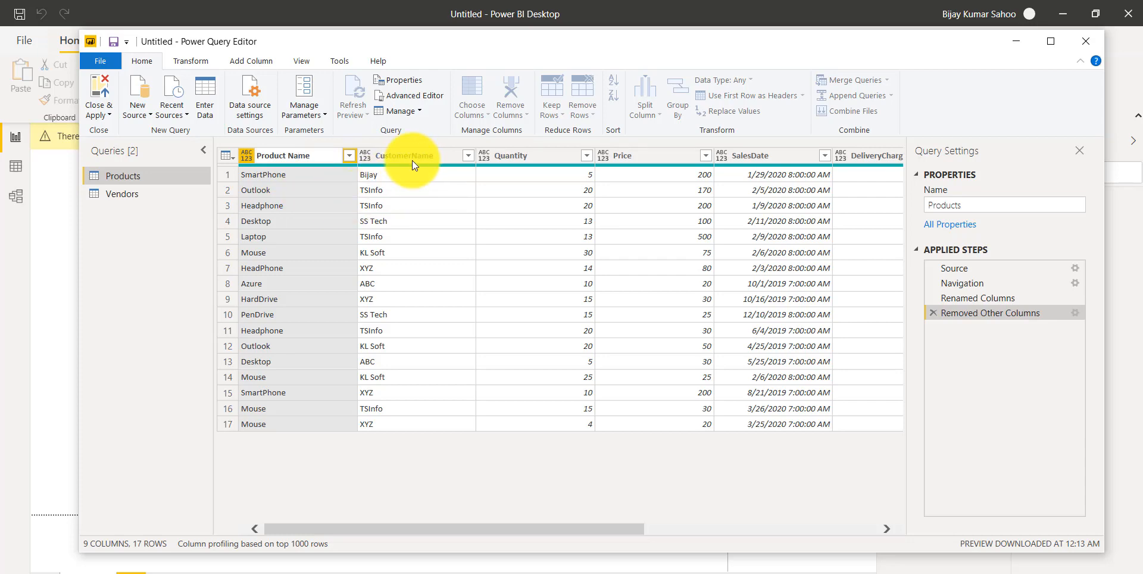
- Rename the CustomerName column of the Products query to "Customer Name"
left_click(413, 157)
right_click(414, 156)
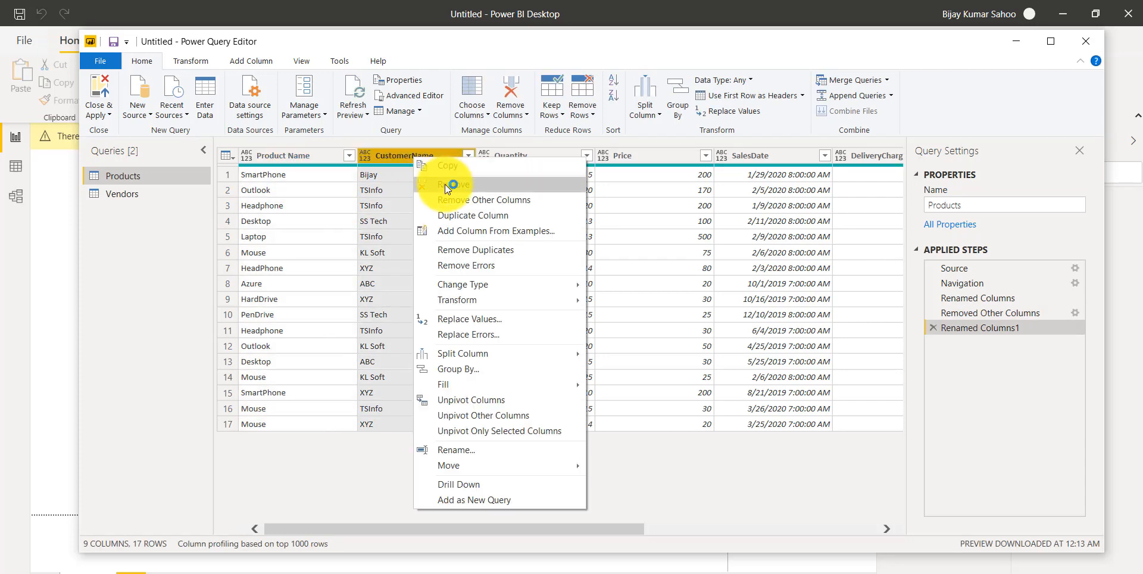
left_click(458, 451)
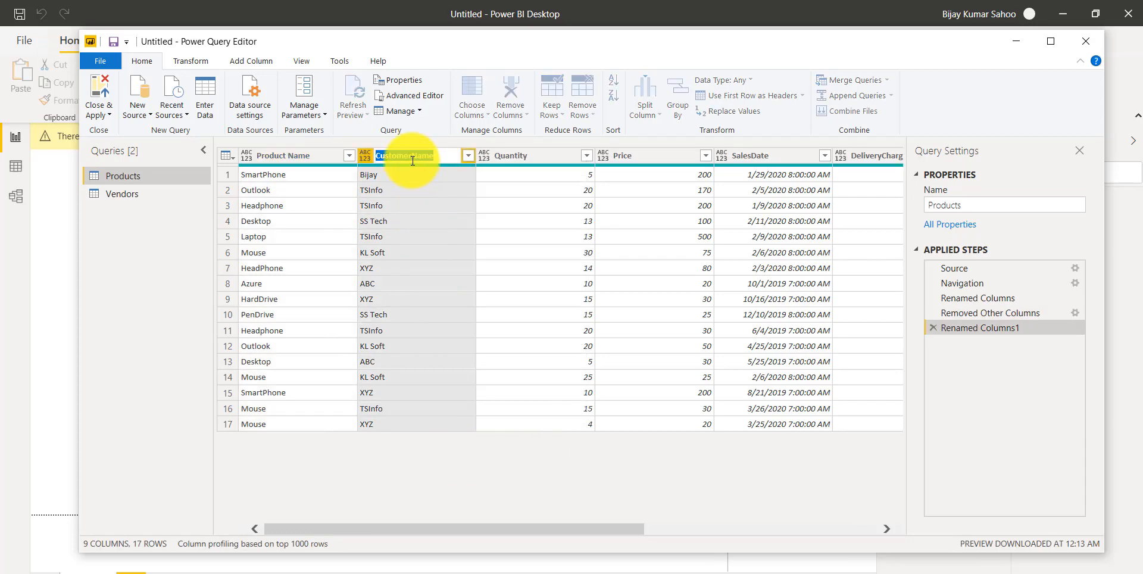
left_click(413, 159)
key("Return")
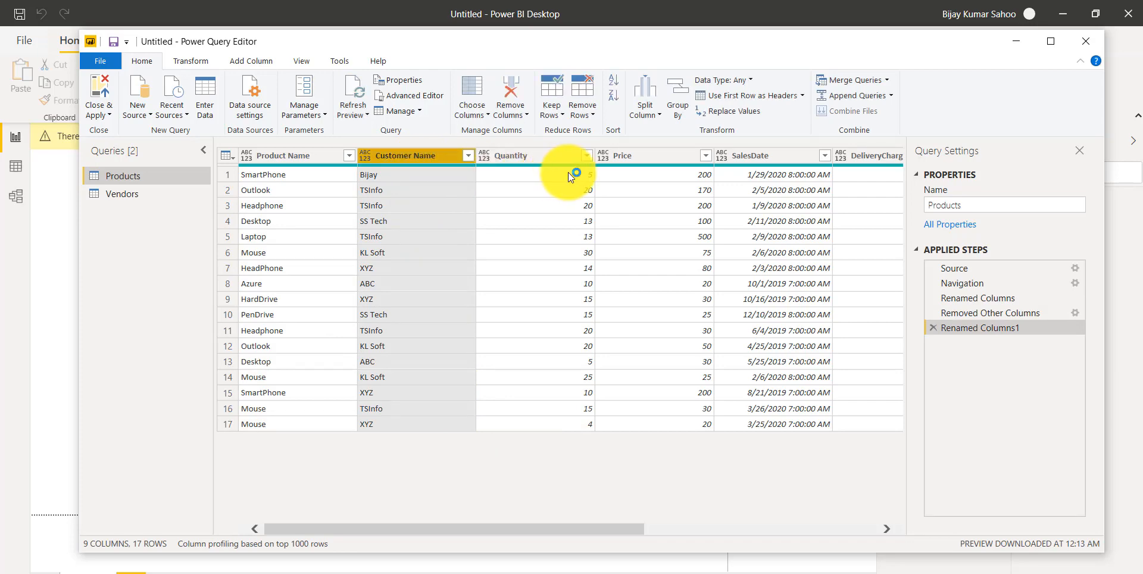
- Rename the SalesDate column of the Products query to "Sales Date"
left_click(769, 153)
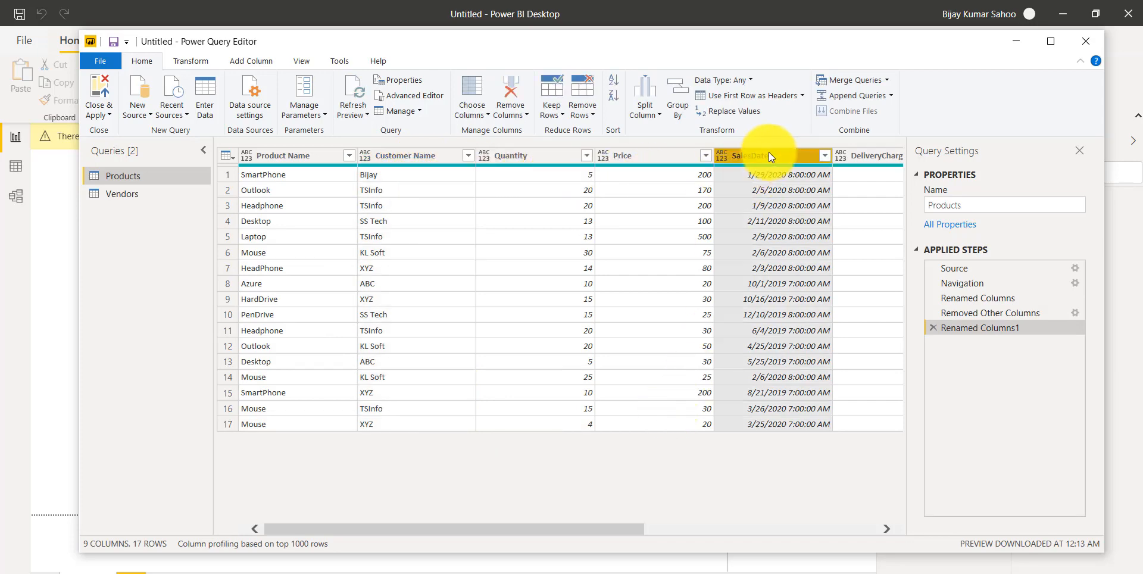
right_click(770, 152)
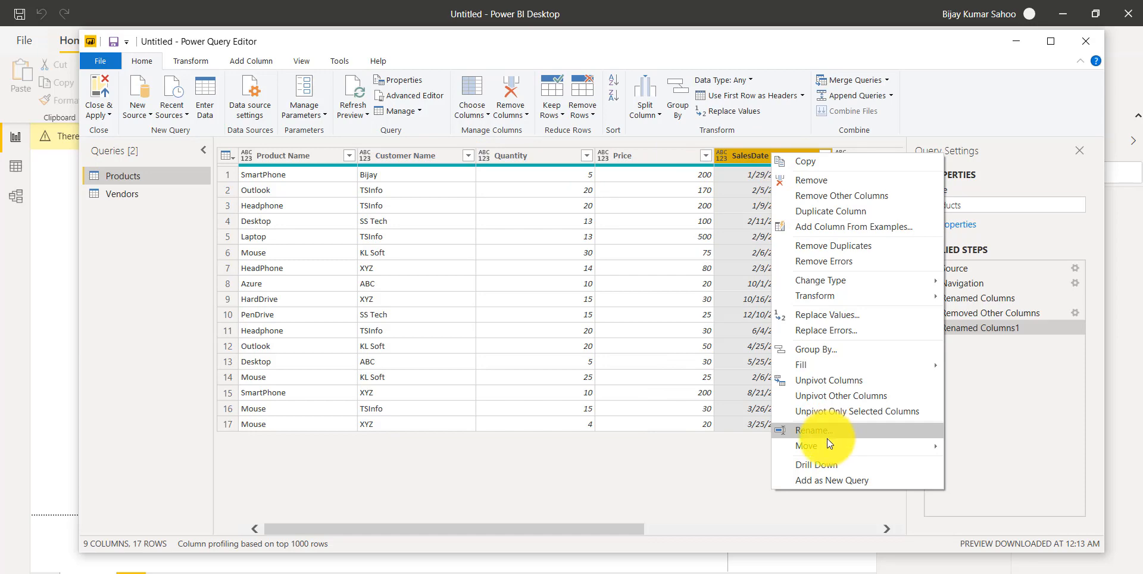
left_click(827, 435)
left_click(751, 154)
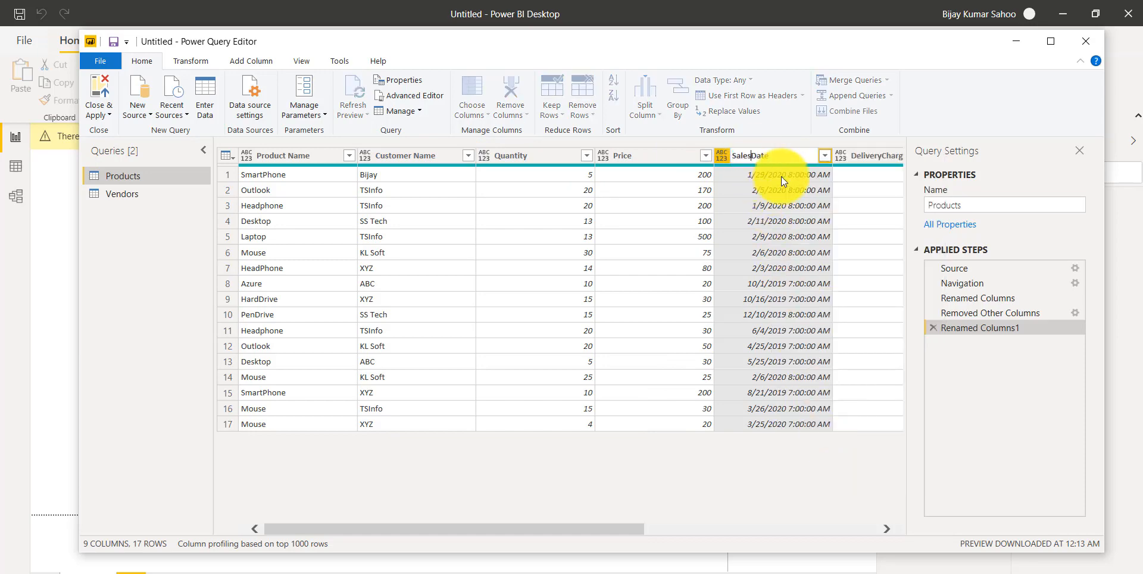
key("Return")
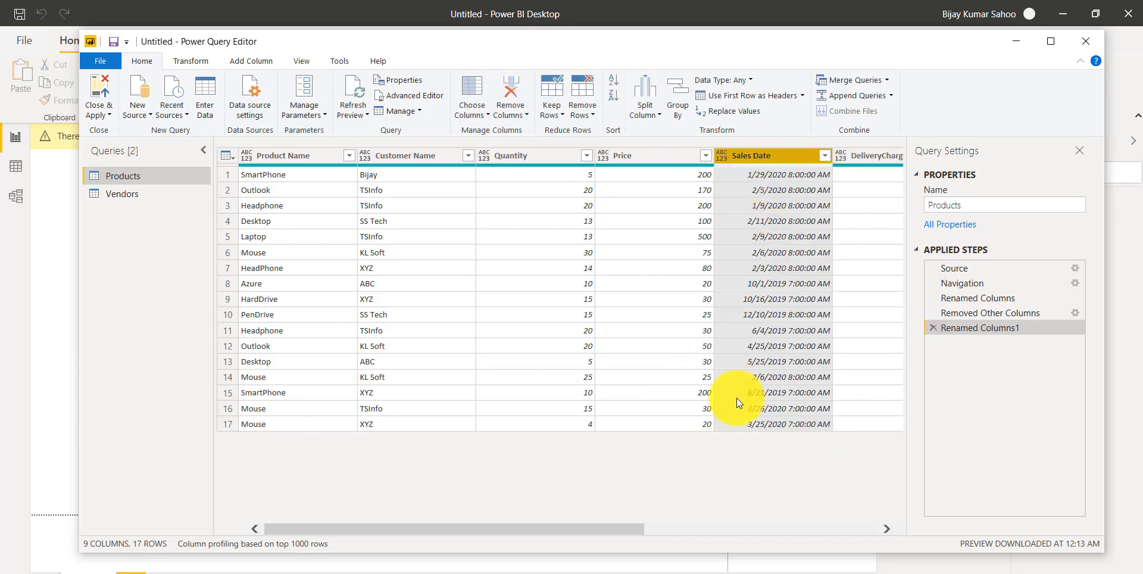
- Expand the Vendor record column to only its Title field, keeping the original column name as prefix
left_click_drag(614, 526, 846, 525)
left_click(822, 155)
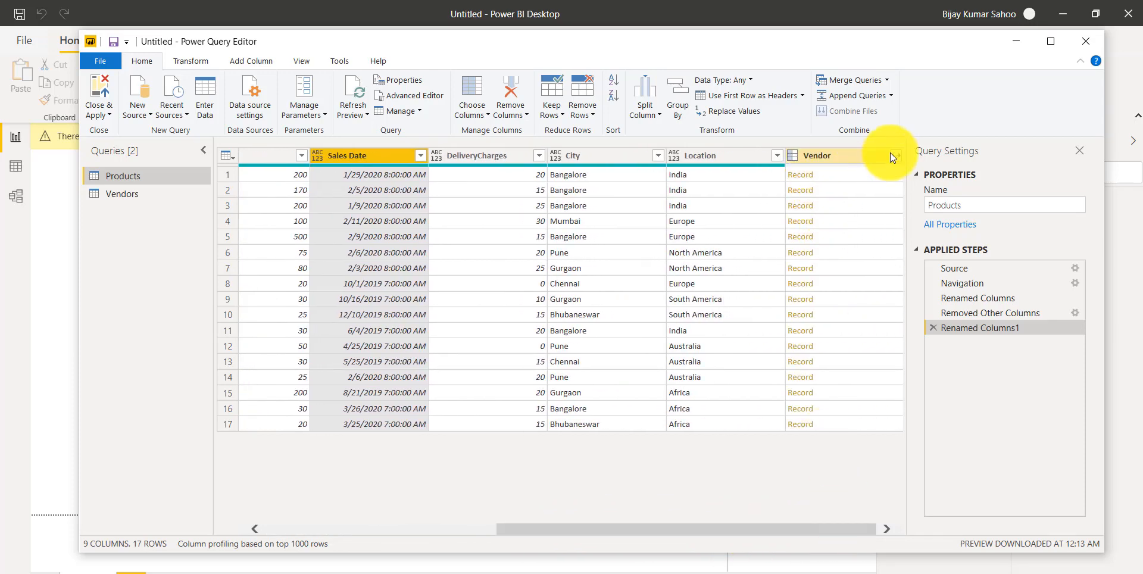
right_click(895, 157)
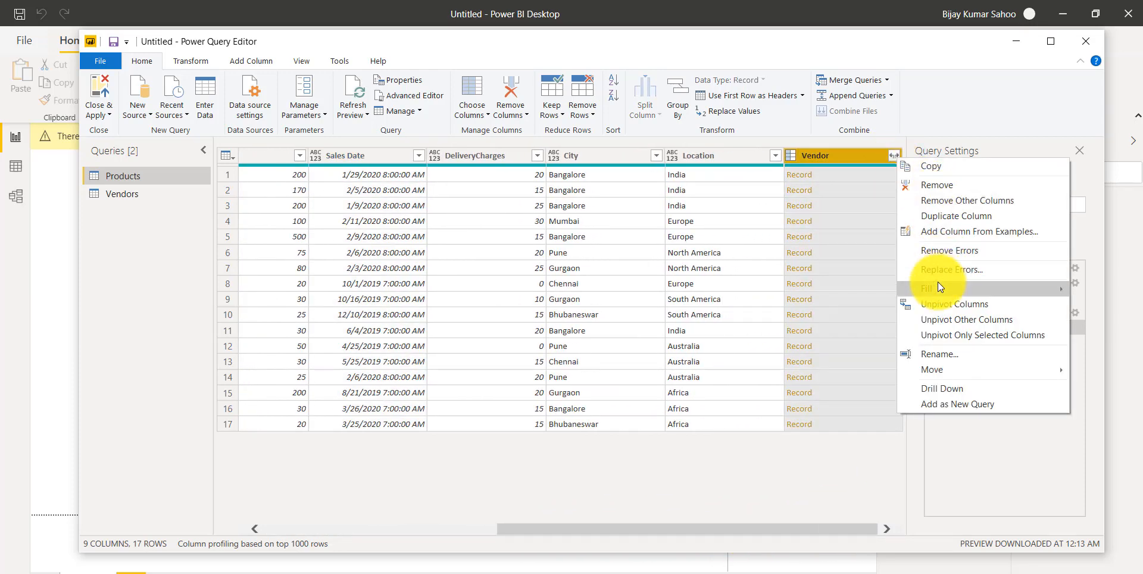
left_click(893, 155)
left_click(893, 155)
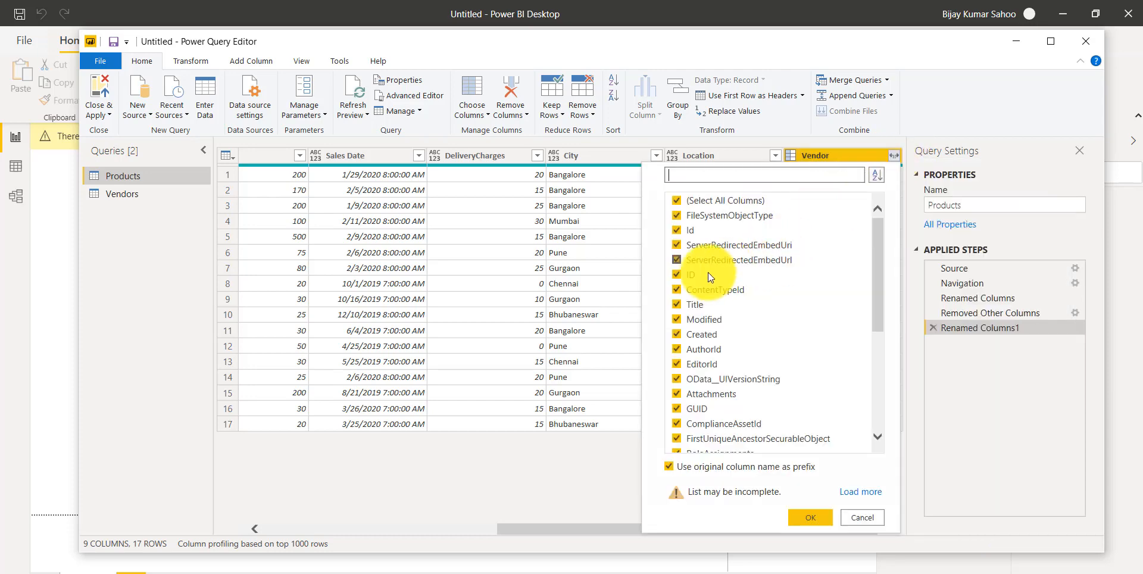
left_click(676, 202)
scroll(680, 384, "down", 2)
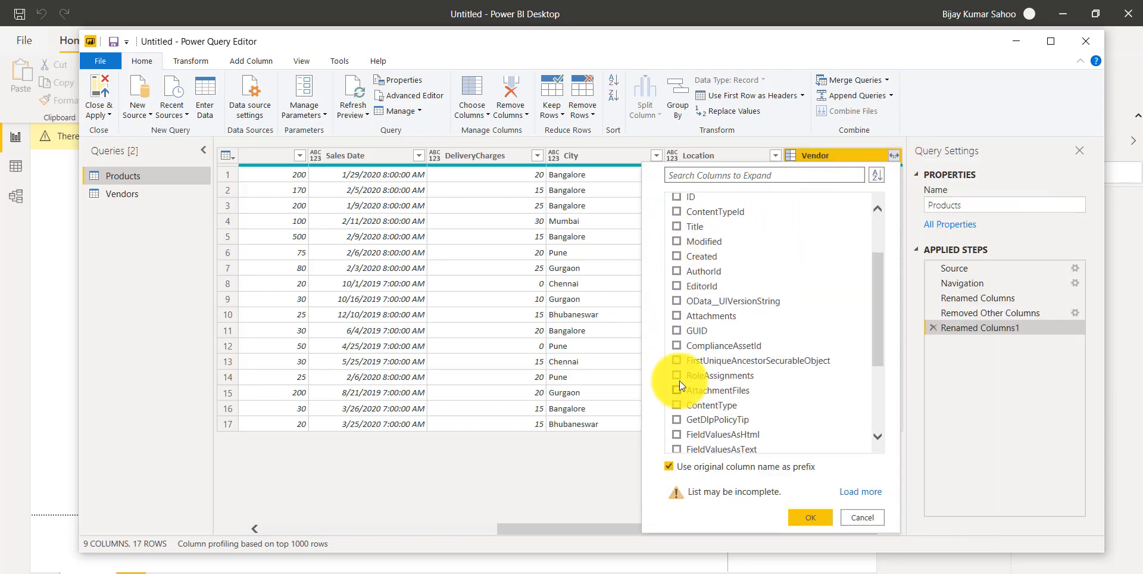
left_click(677, 265)
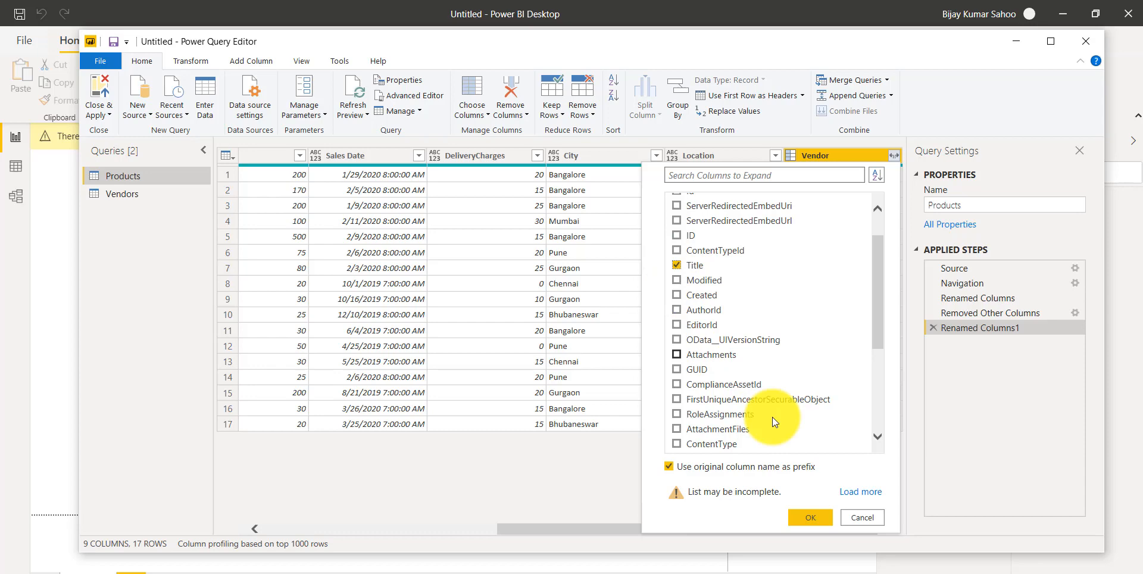
left_click(810, 516)
- Rename the expanded Vendor.Title column to "Vendor Name"
right_click(834, 154)
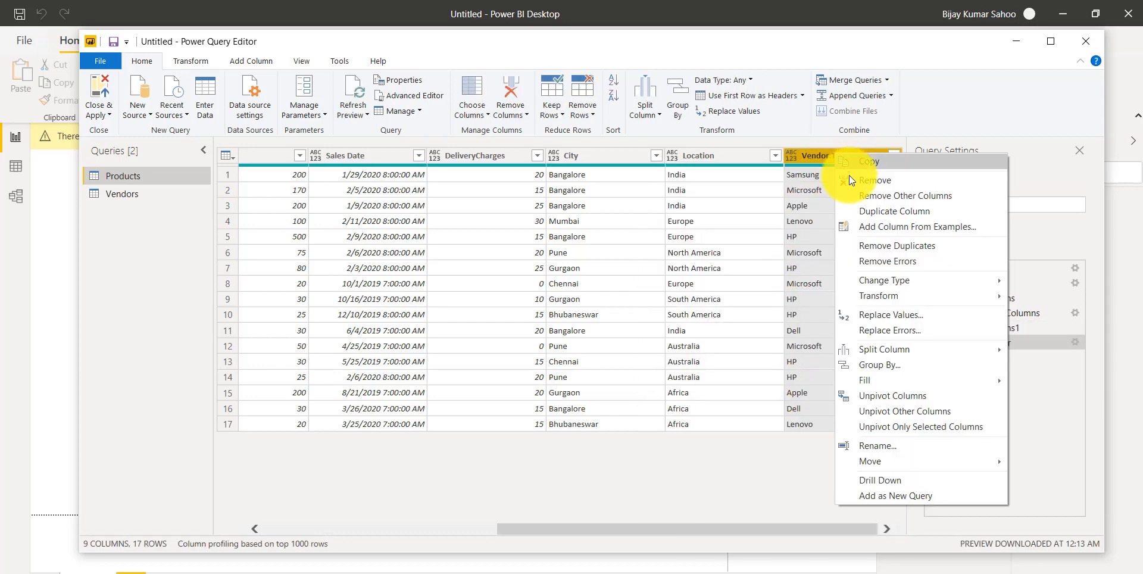
left_click(882, 446)
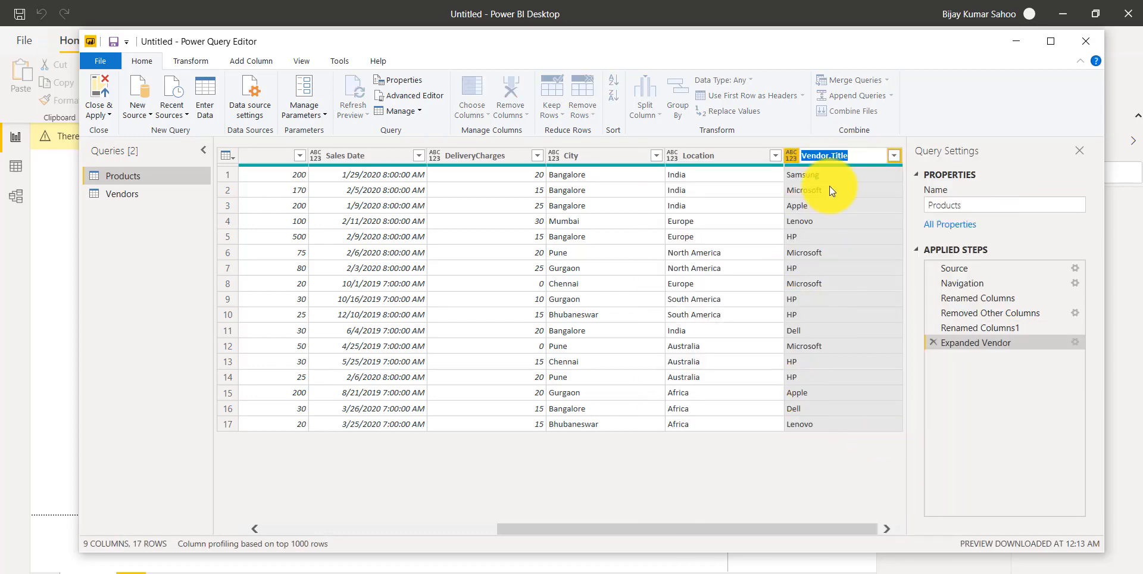
left_click(852, 162)
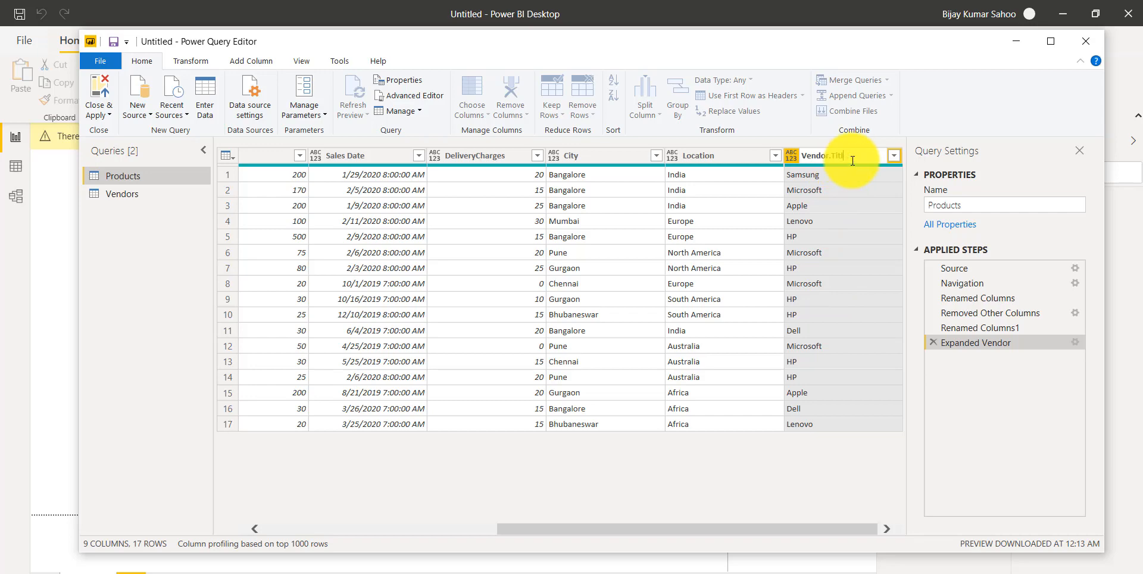
key("BackSpace")
key("BackSpace")
key("BackSpace")
key("BackSpace")
key("BackSpace")
type("Name")
key("Return")
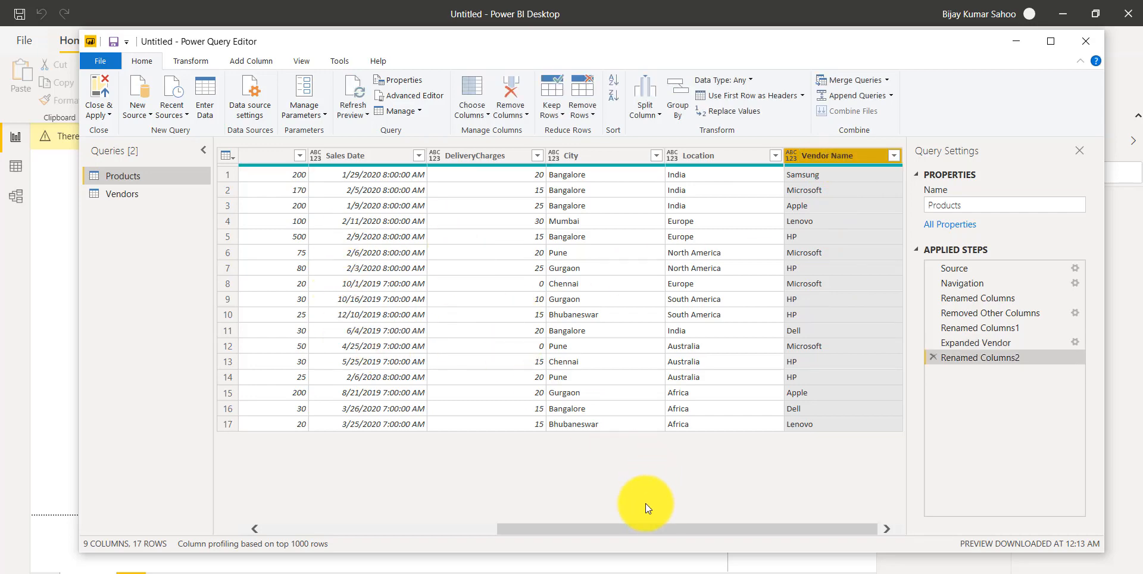
left_click_drag(643, 531, 359, 497)
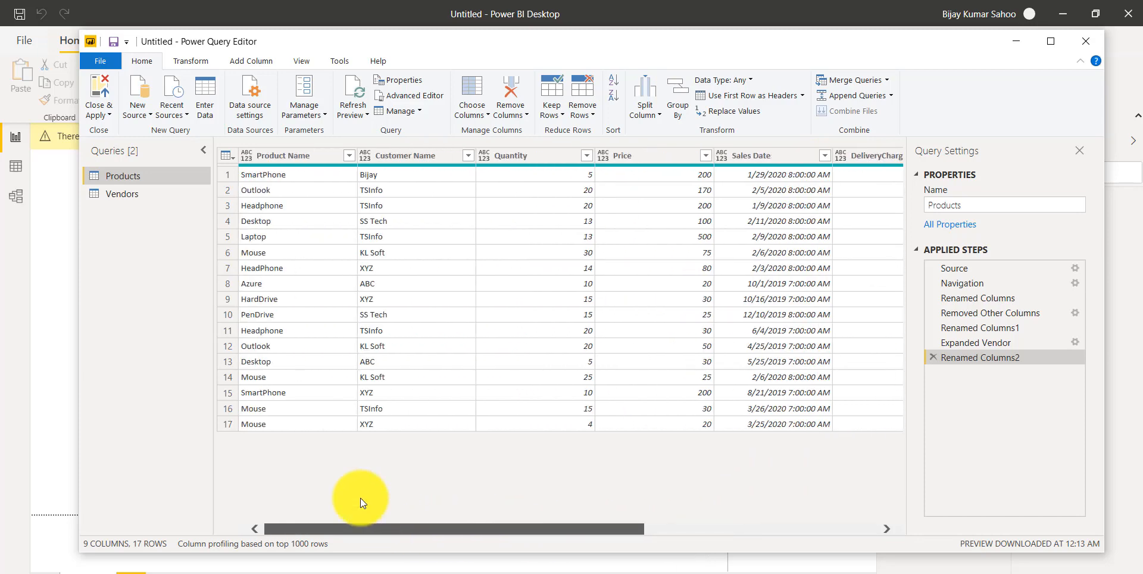
left_click(297, 156)
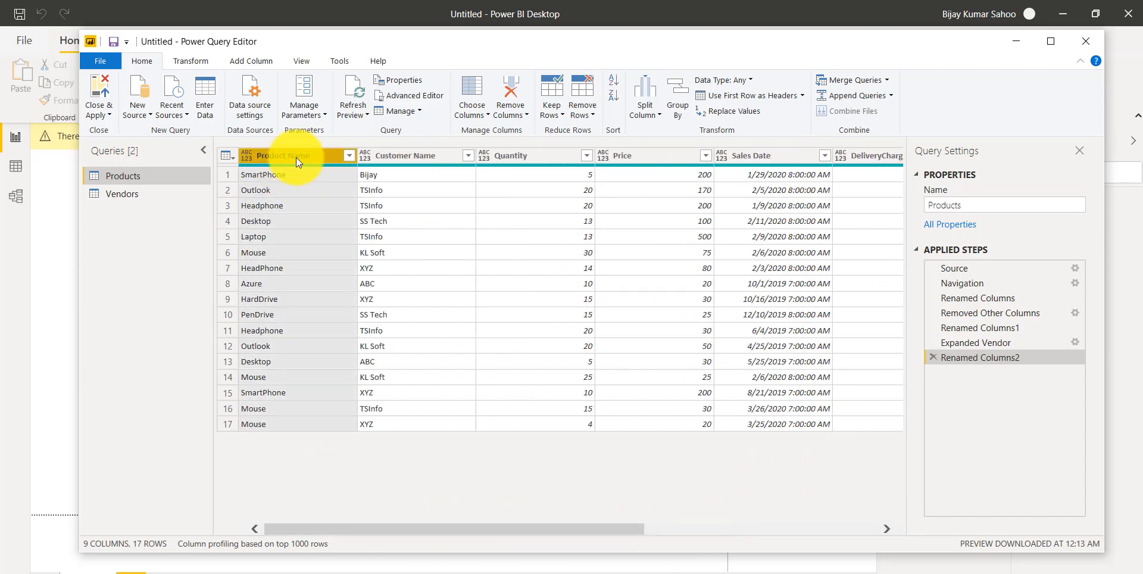
left_click(398, 154)
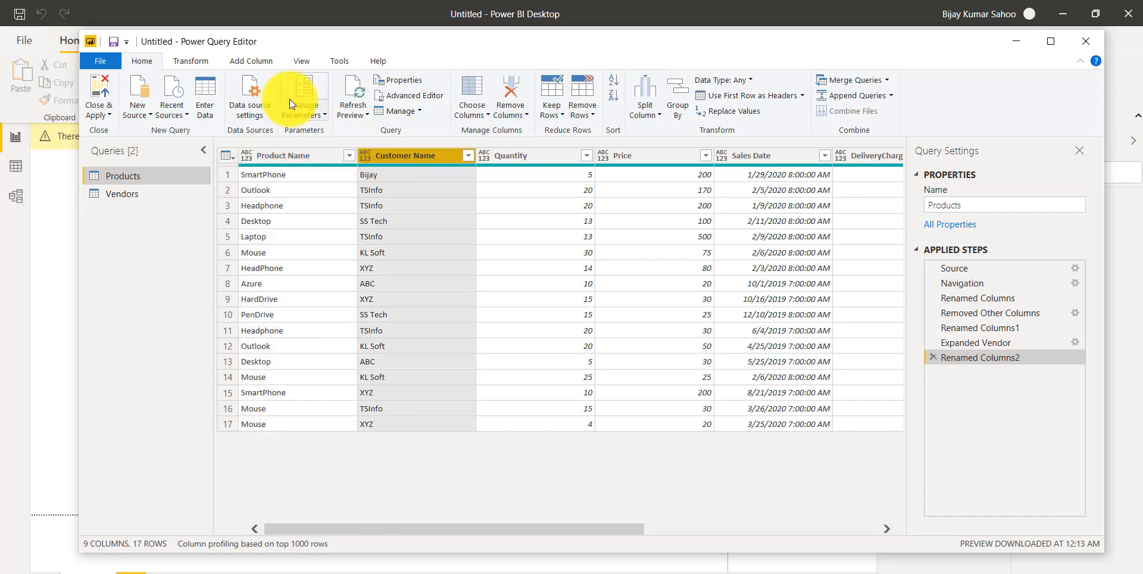
left_click(204, 66)
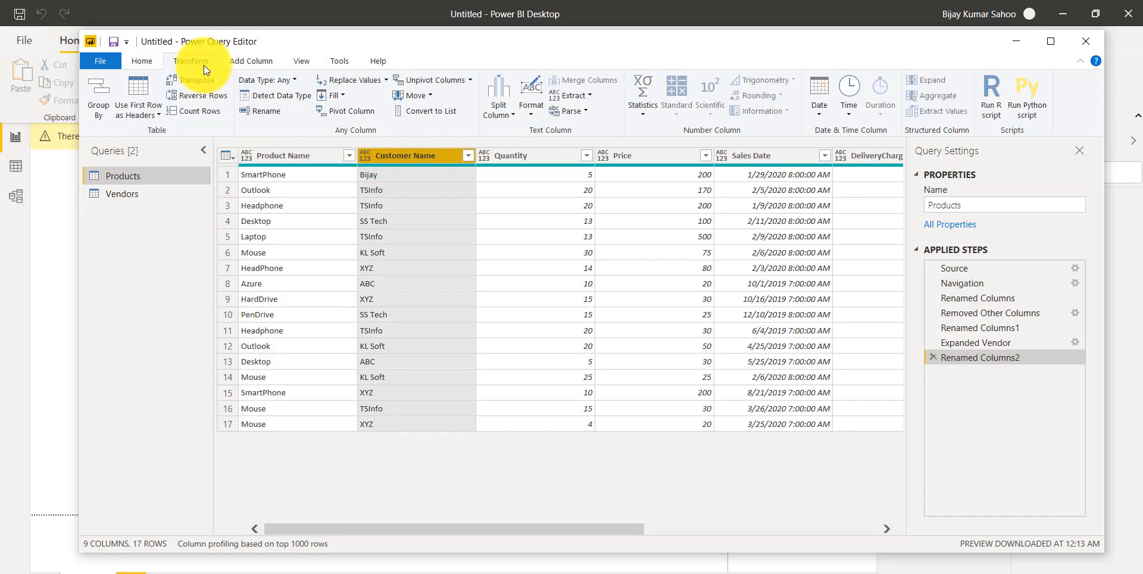
left_click(351, 63)
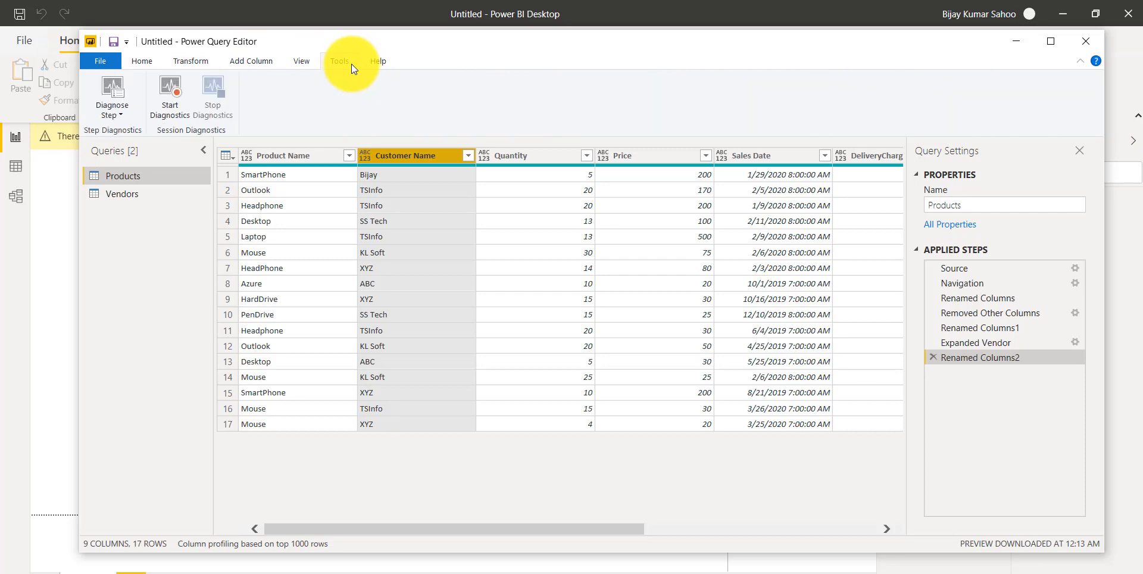
left_click(296, 61)
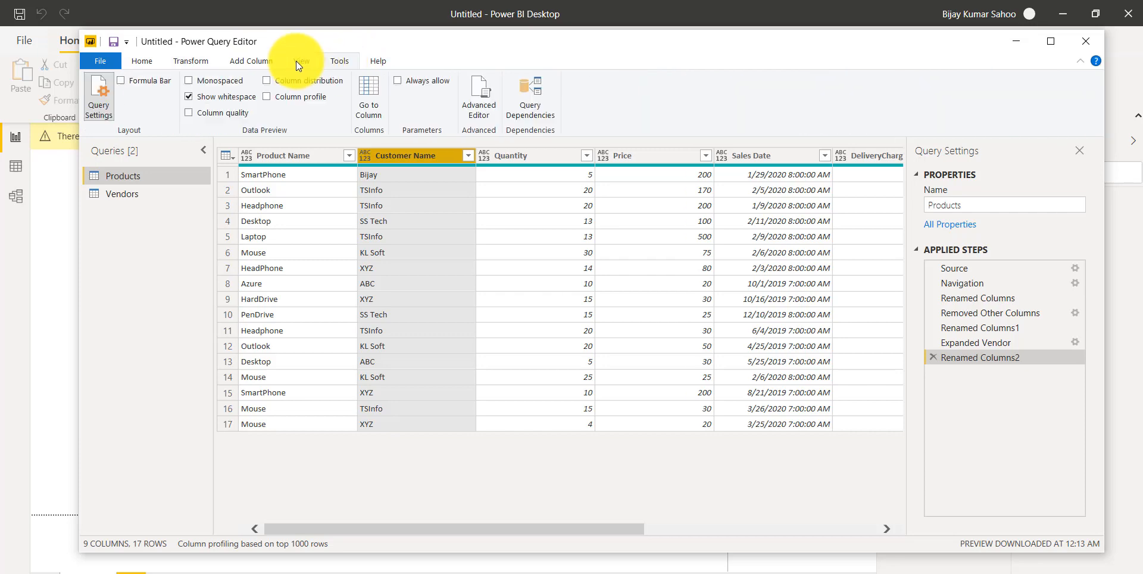
left_click(259, 61)
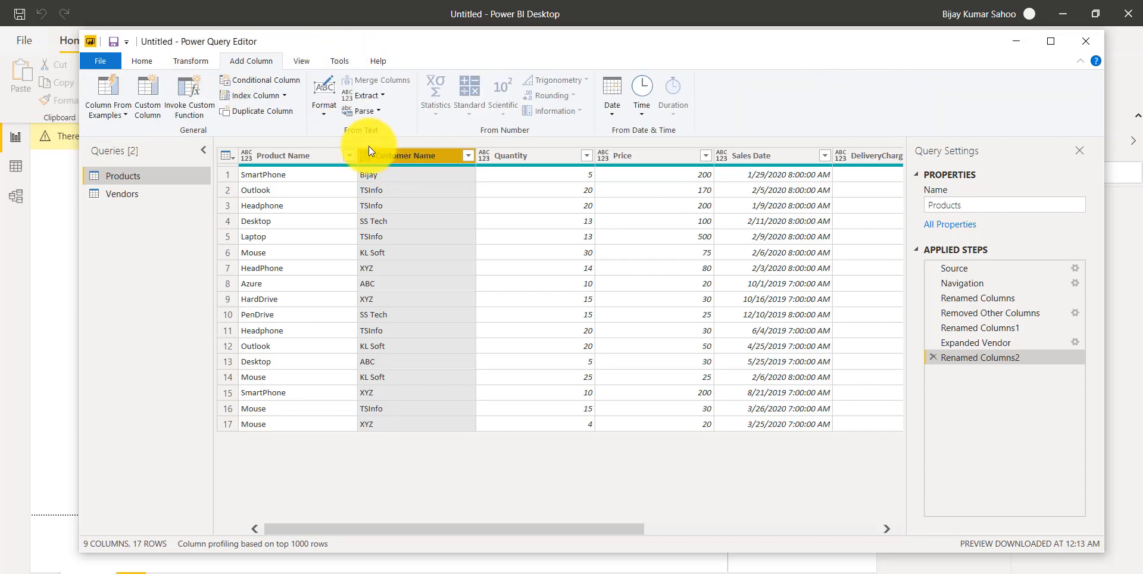
left_click(192, 61)
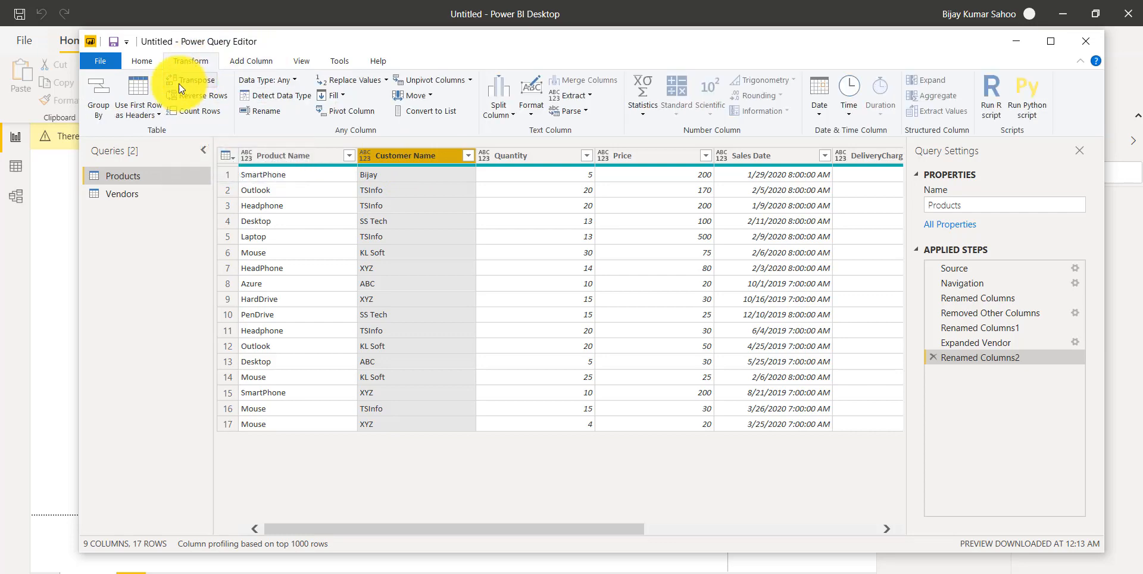
- Set the data type of the Quantity and Price columns in the Products query to Whole Number
left_click(509, 156)
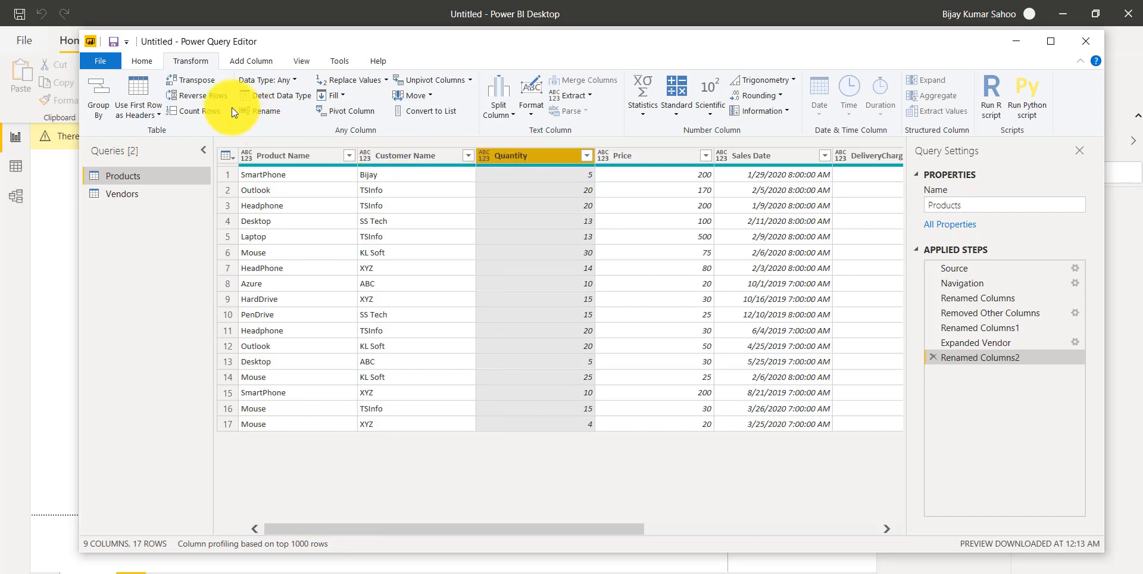
left_click(157, 60)
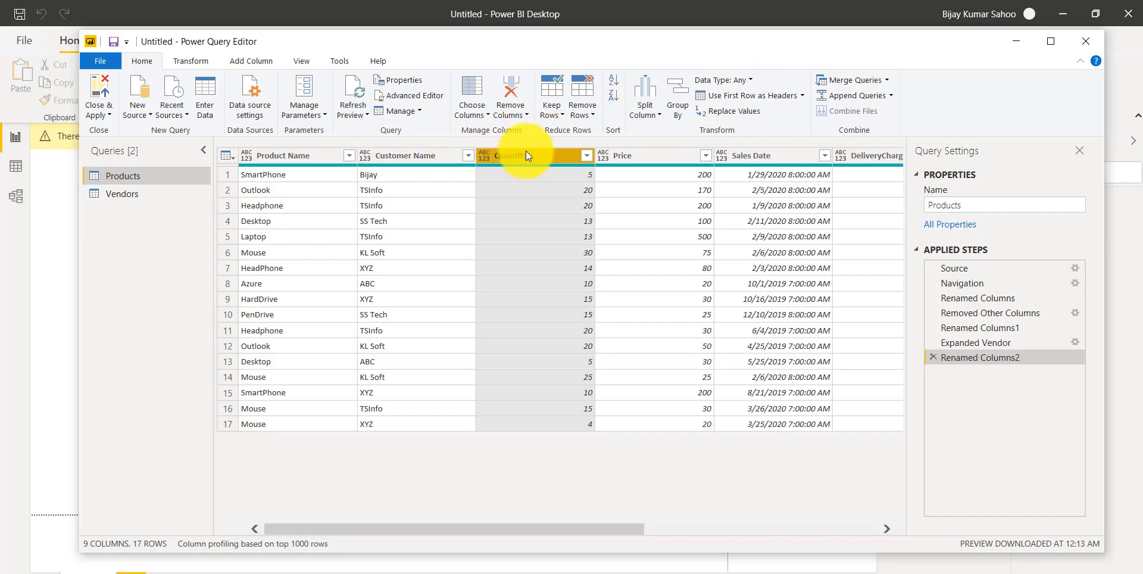
left_click(749, 80)
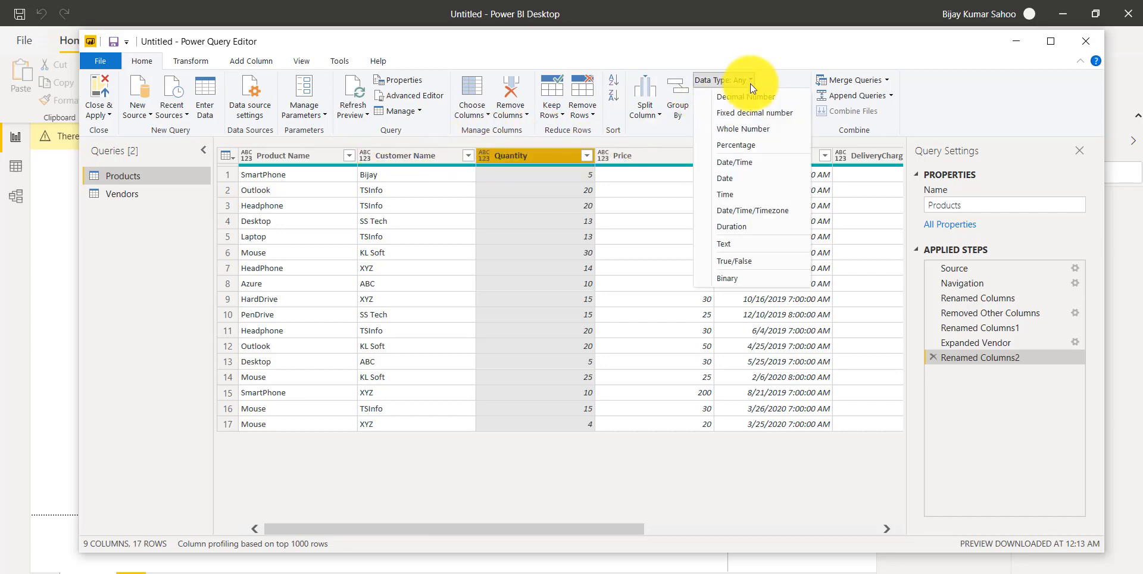
left_click(738, 128)
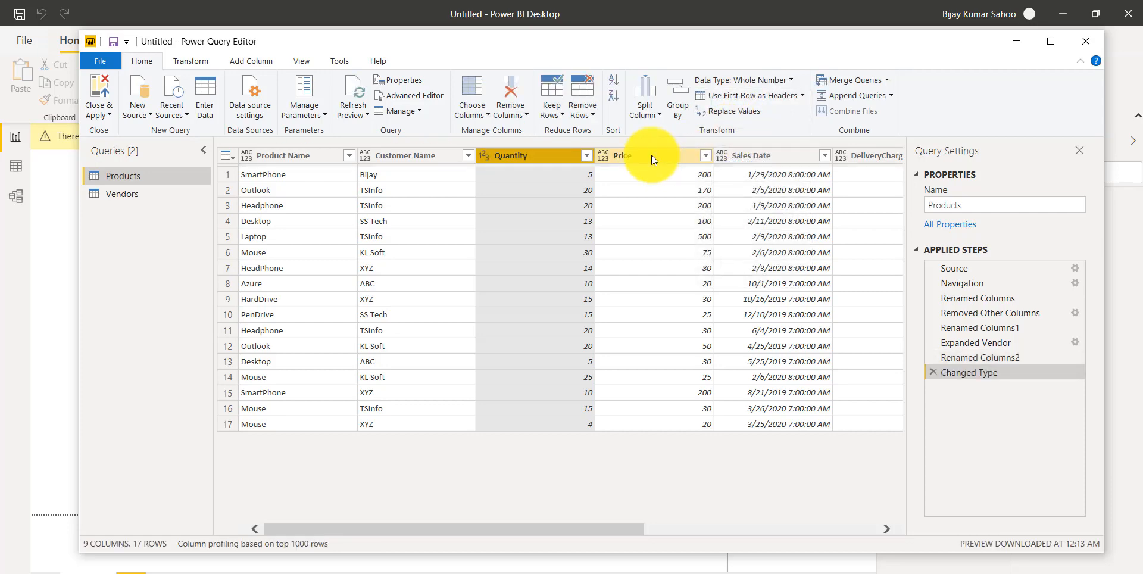
left_click(652, 156)
left_click(748, 80)
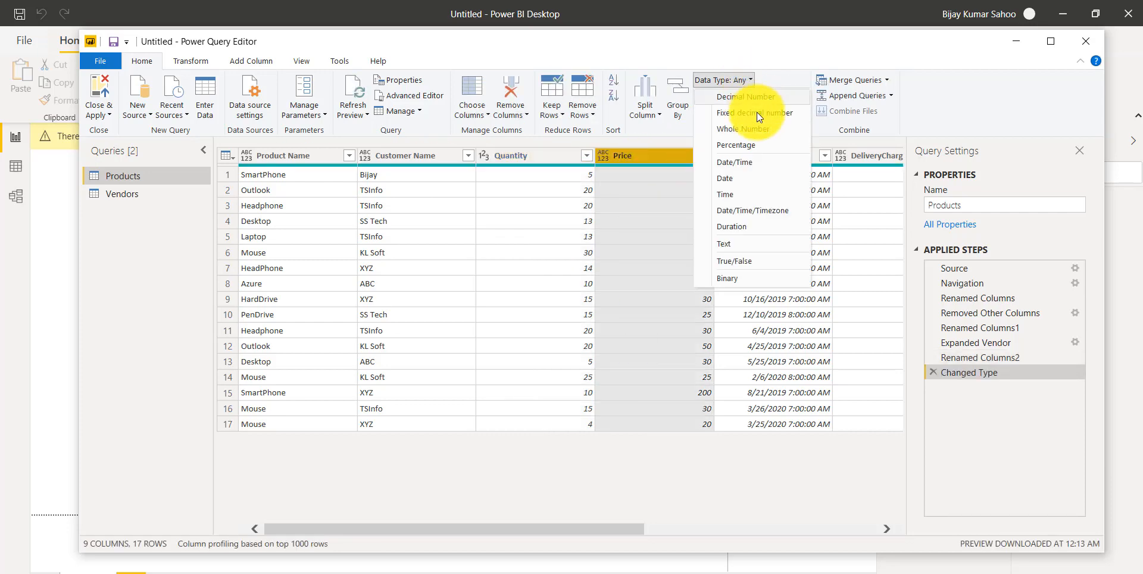
left_click(759, 127)
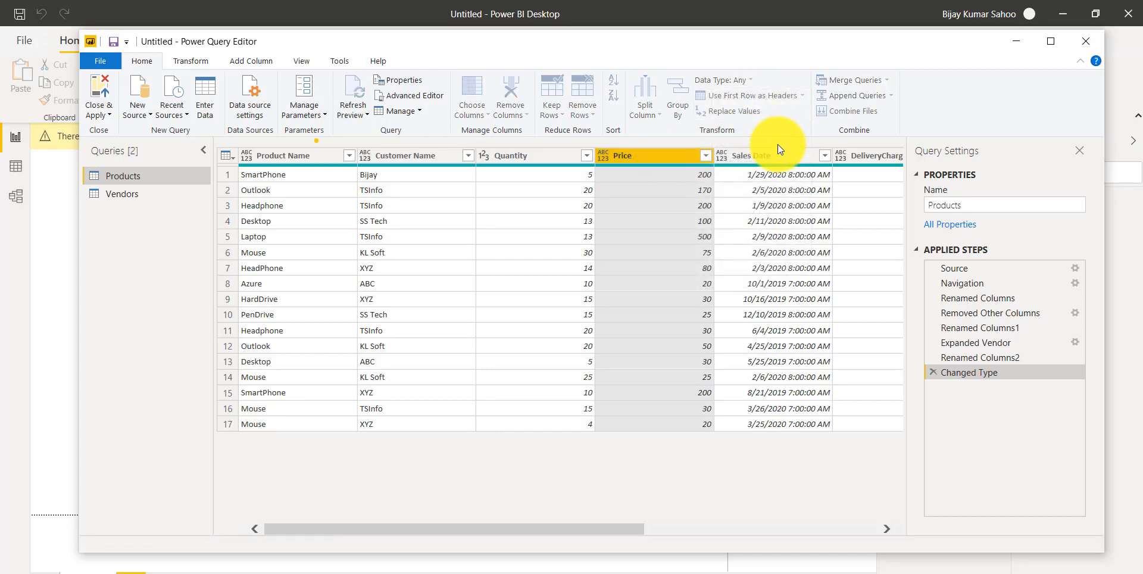
- Set the data type of the Sales Date column to Date
left_click(771, 155)
left_click(752, 83)
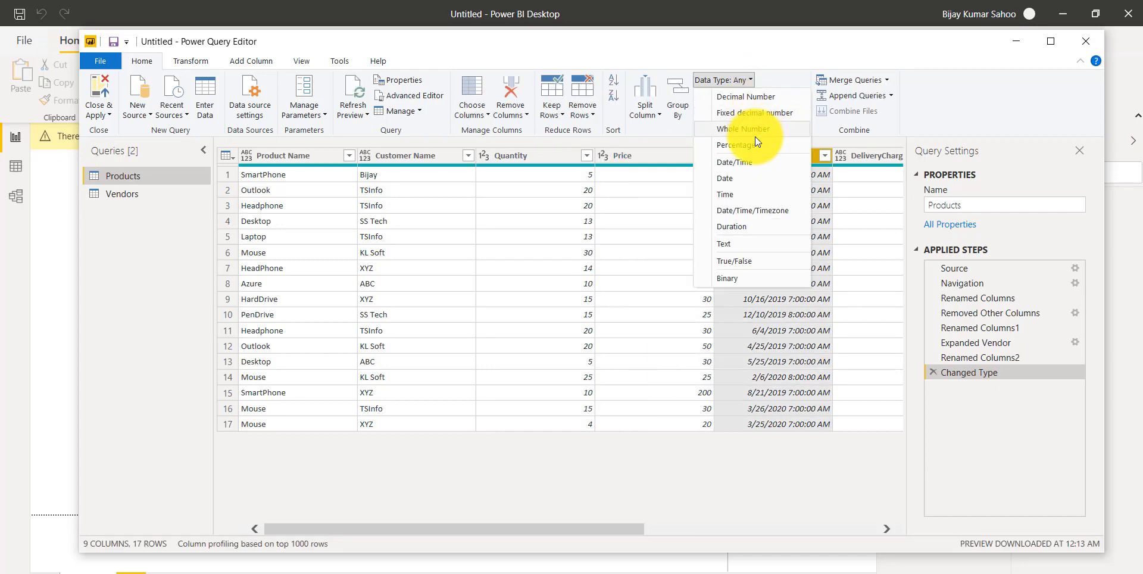
left_click(754, 173)
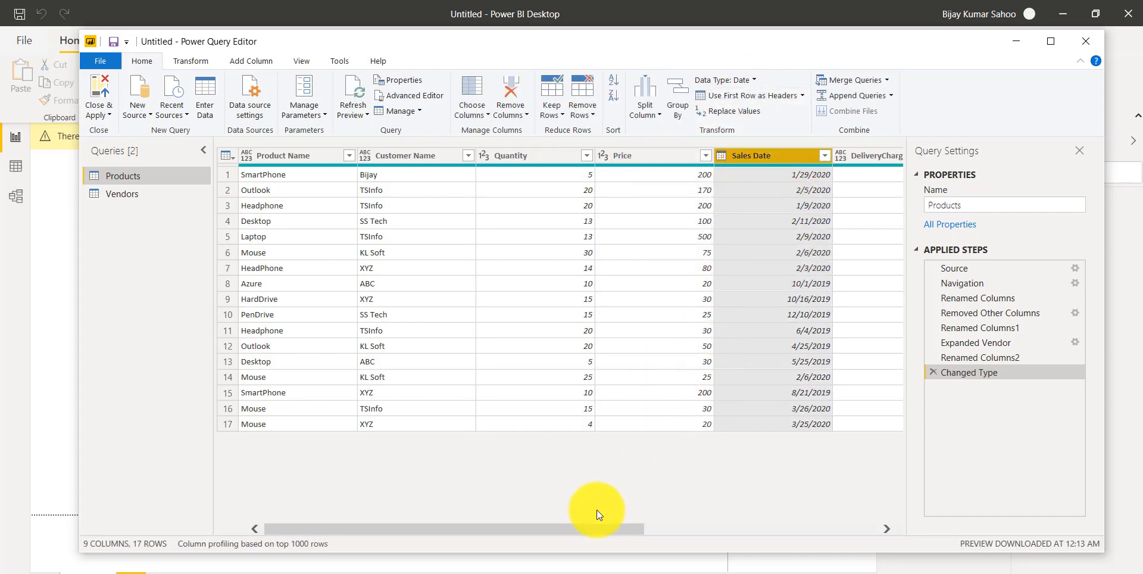
- Set the data type of the DeliveryCharges column to Whole Number
left_click_drag(594, 527, 784, 527)
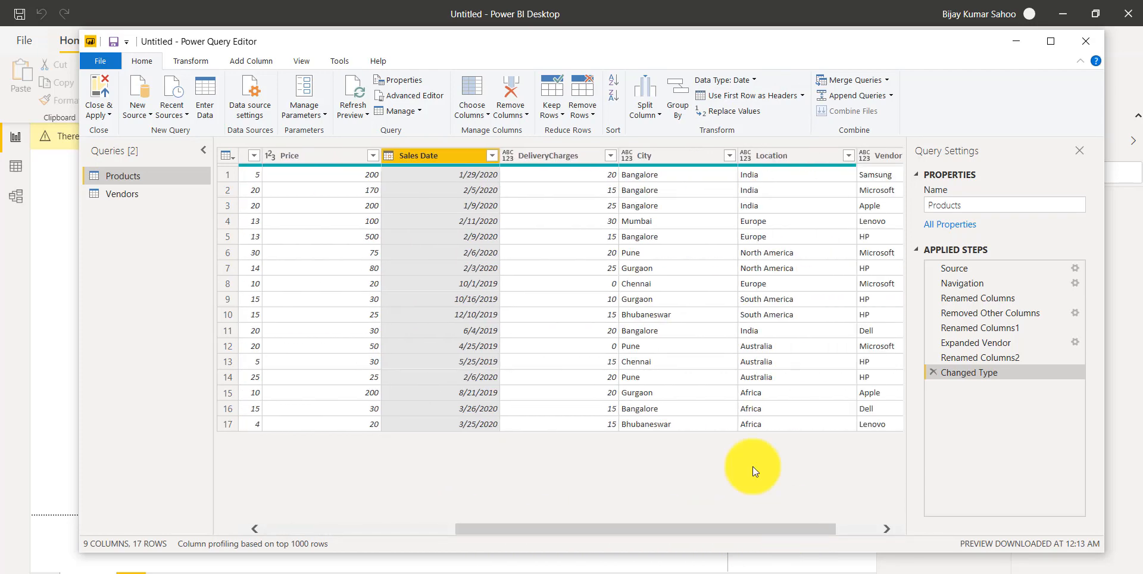
left_click(587, 159)
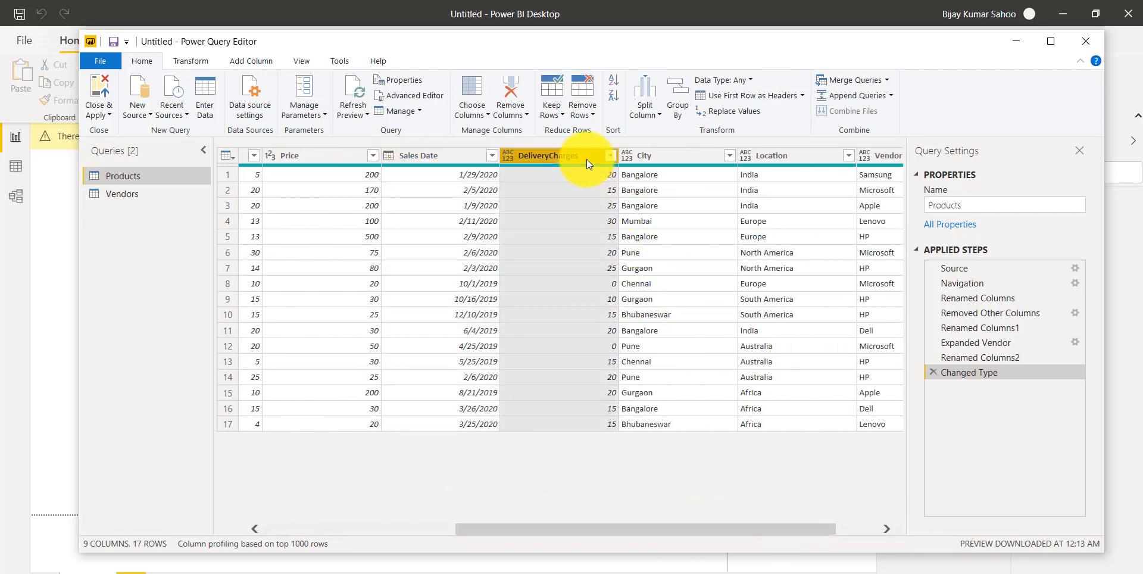
left_click(751, 80)
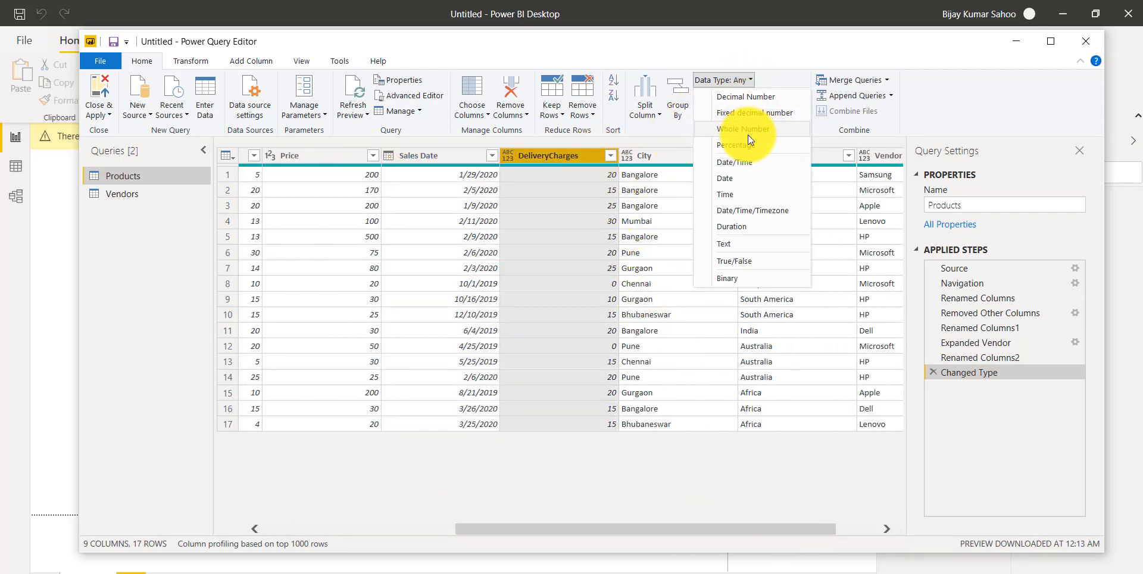
left_click(748, 132)
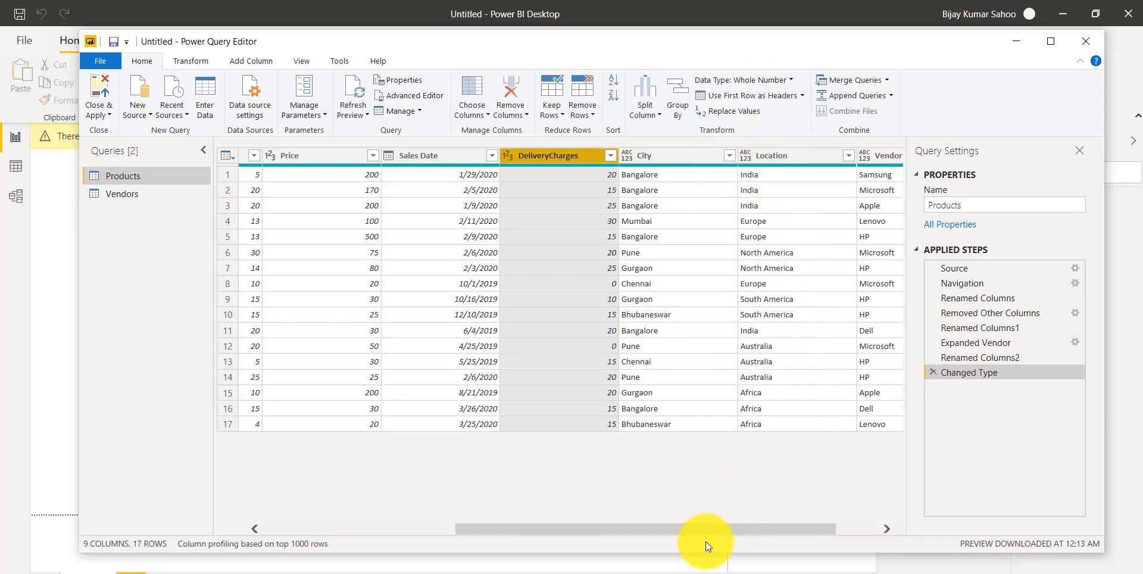
- Set the data type of the Vendor Name, Location and City columns in the Products query to Text
scroll(701, 527, "right", 2)
left_click(831, 155)
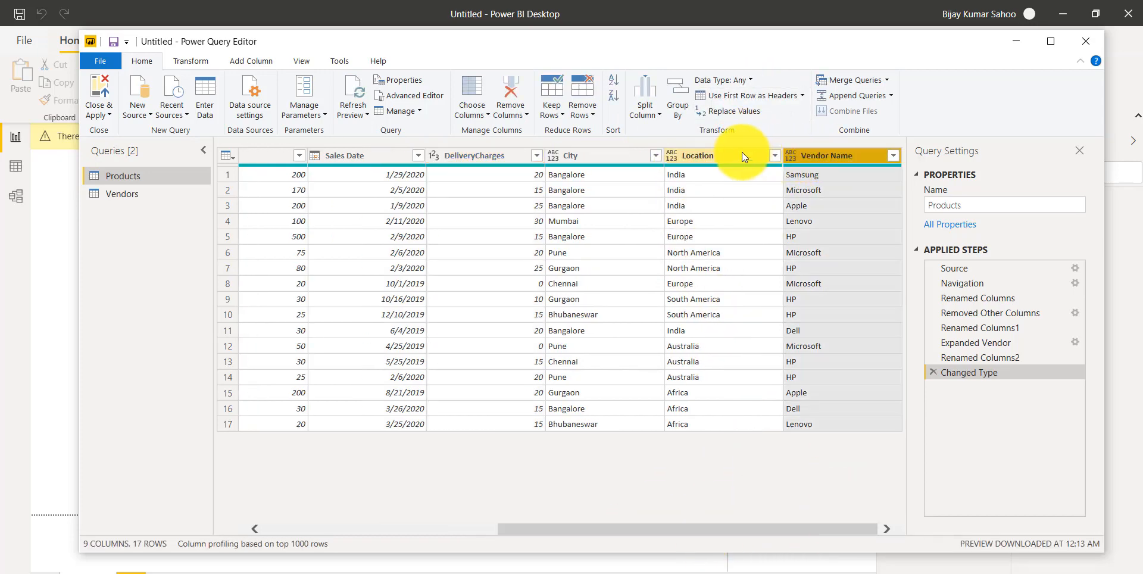
left_click(748, 81)
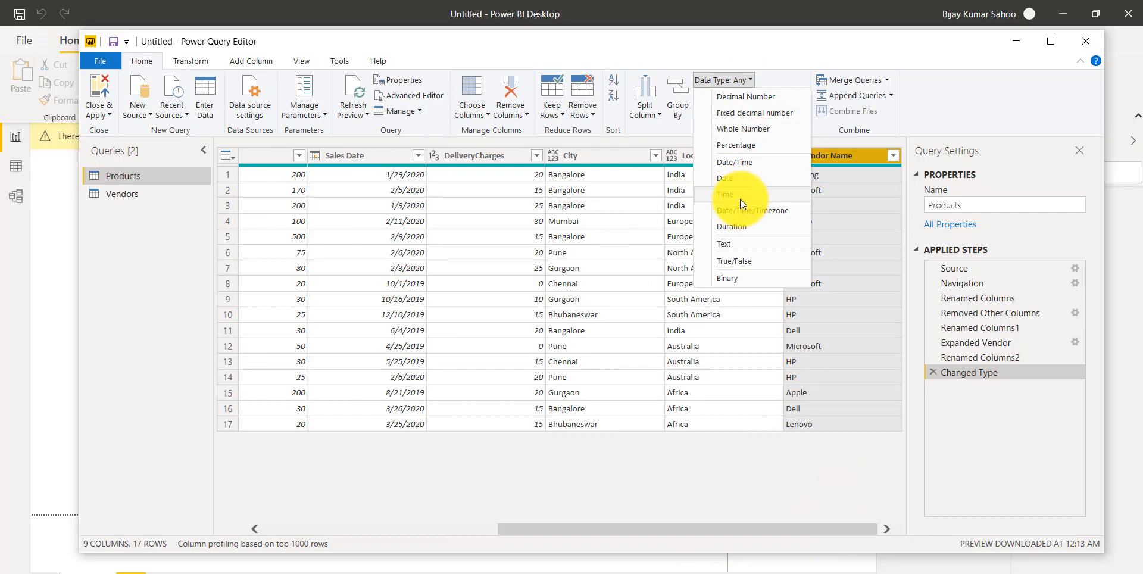
left_click(738, 243)
left_click(731, 155)
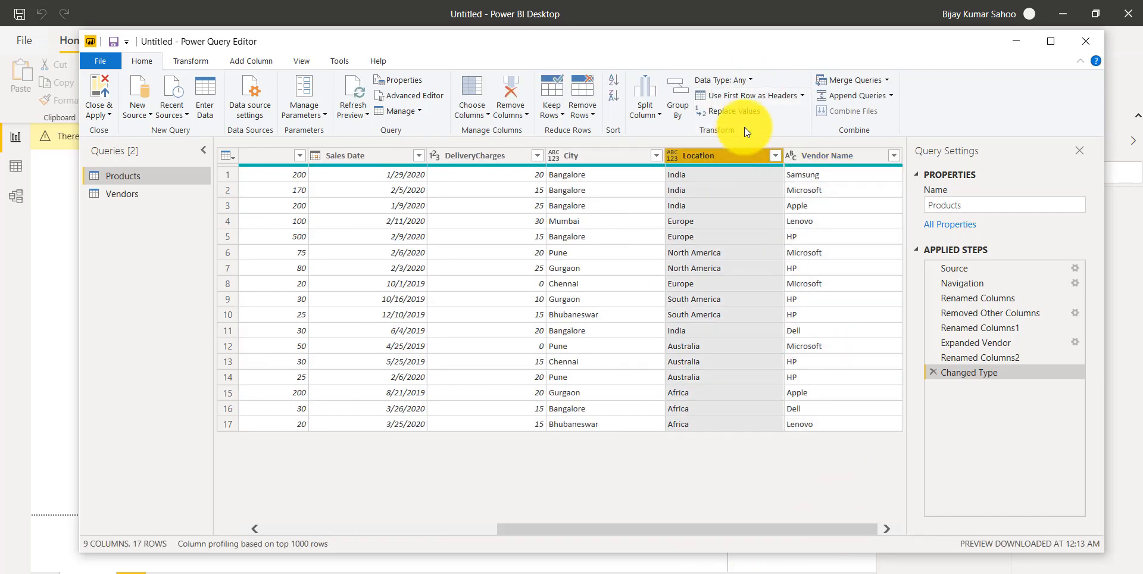
left_click(747, 80)
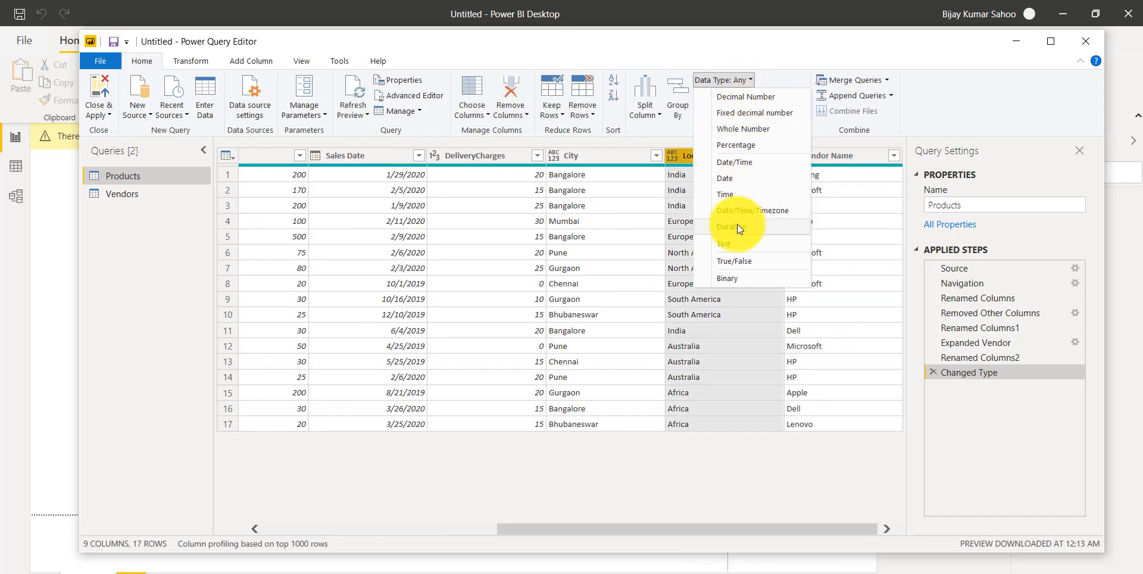
left_click(725, 243)
left_click(609, 156)
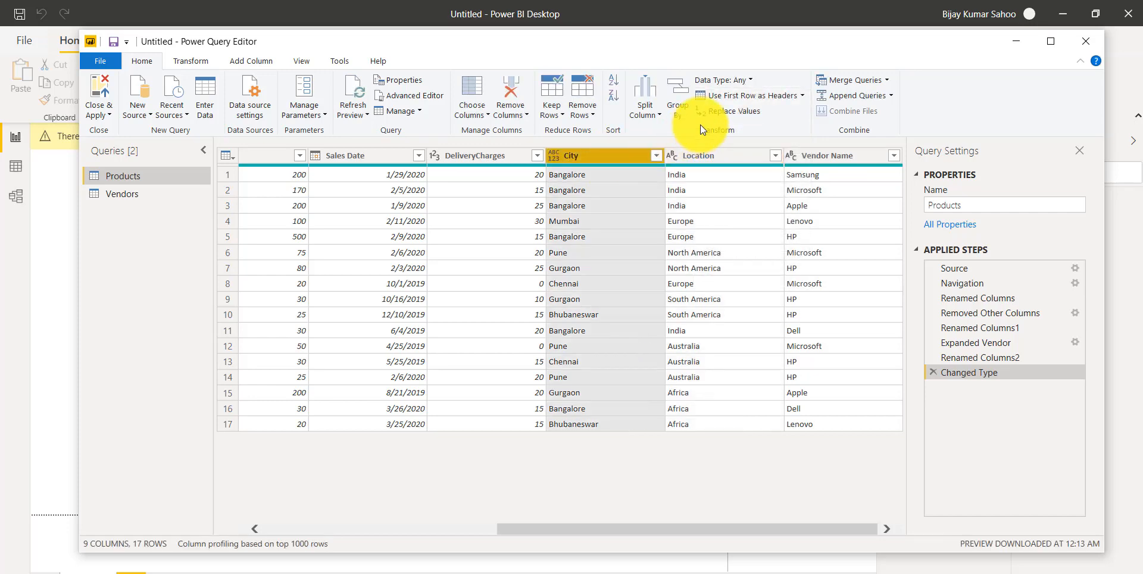
left_click(748, 79)
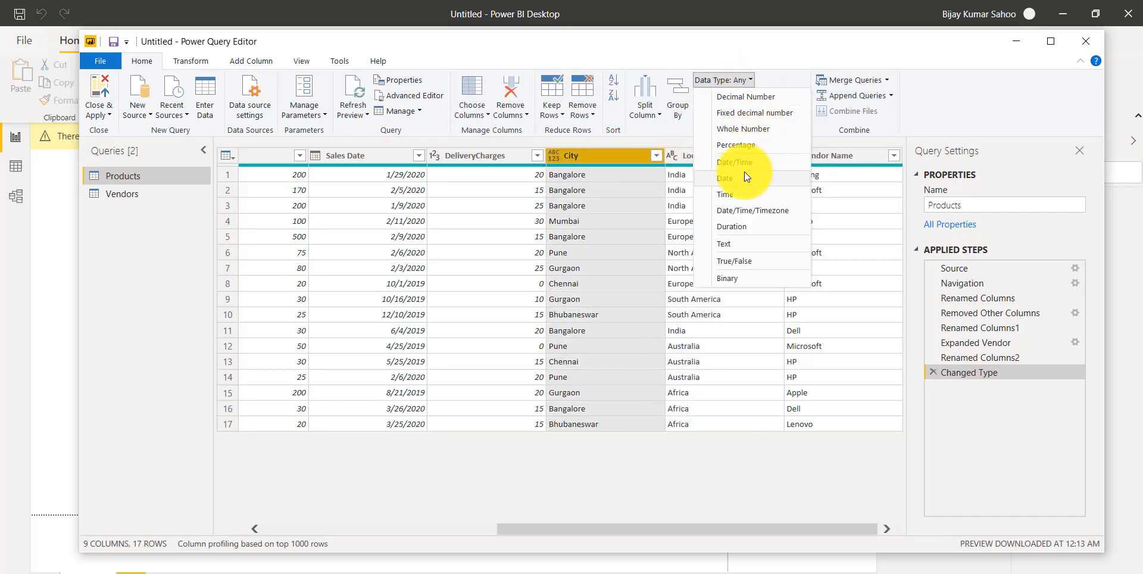
left_click(737, 244)
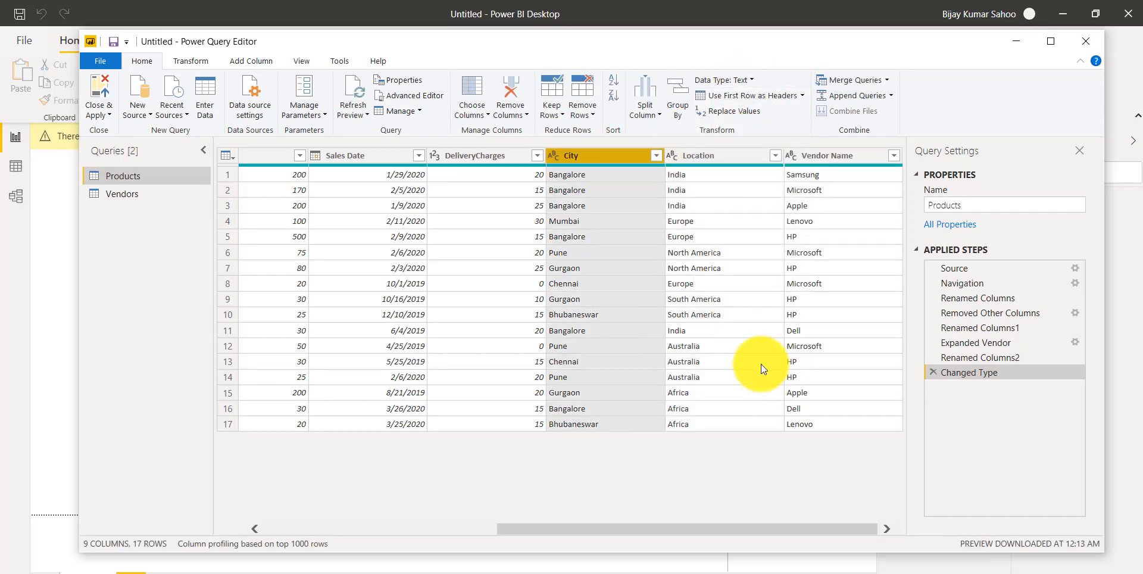
- Set the data type of the Customer Name and Product Name columns in the Products query to Text
left_click_drag(682, 527, 445, 508)
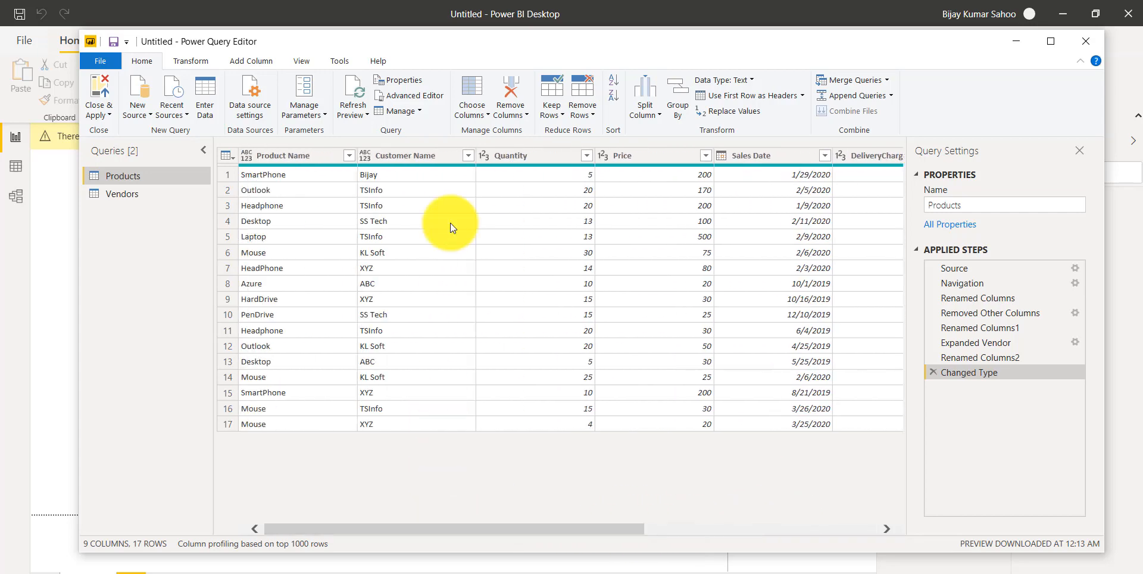
left_click(432, 156)
left_click(751, 80)
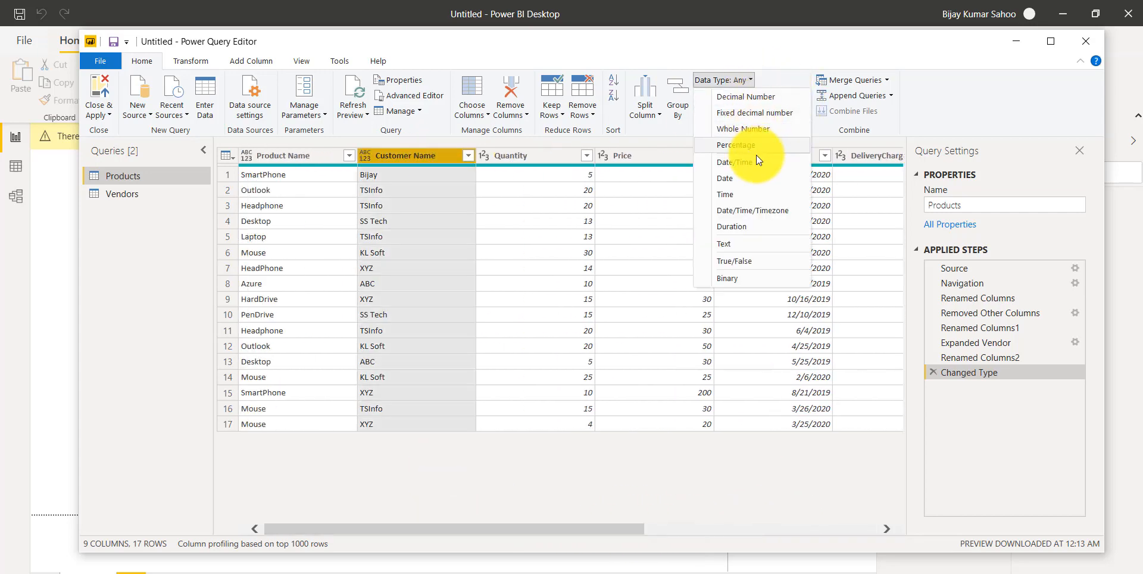
left_click(734, 245)
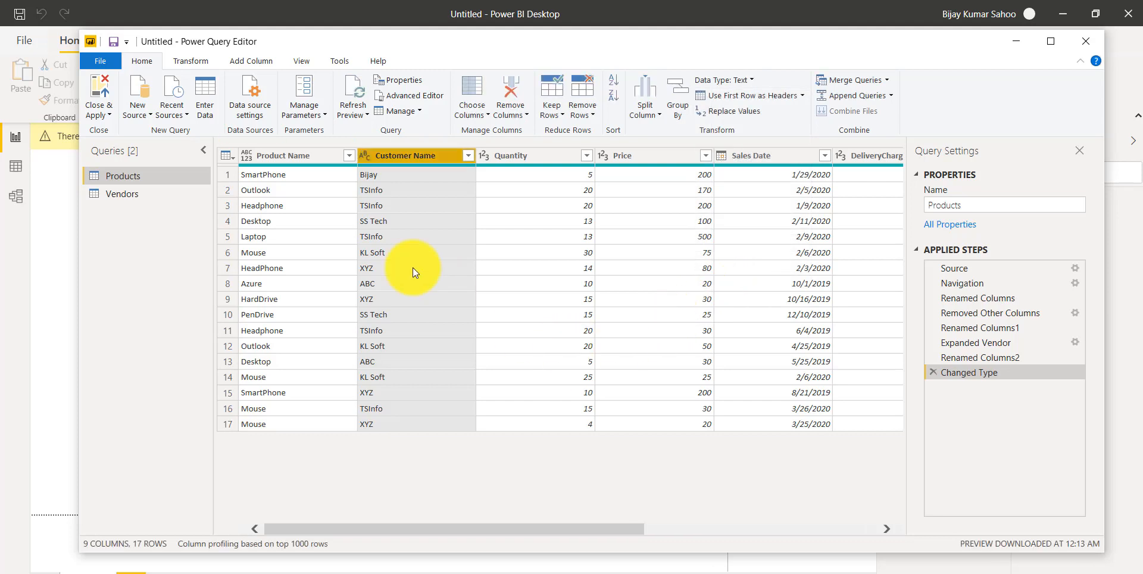
left_click(308, 156)
left_click(749, 80)
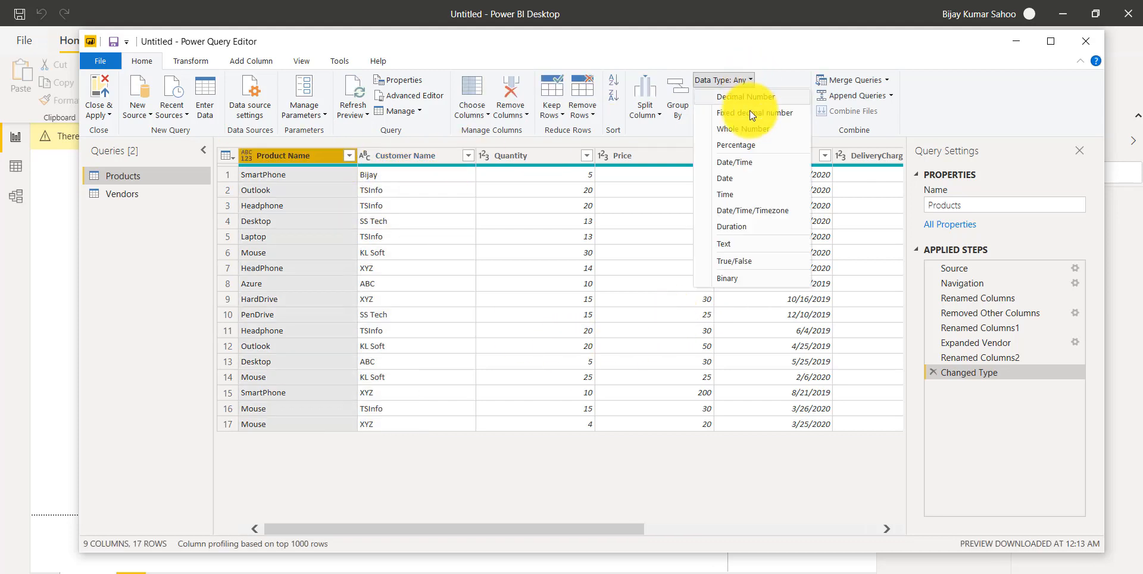
left_click(733, 241)
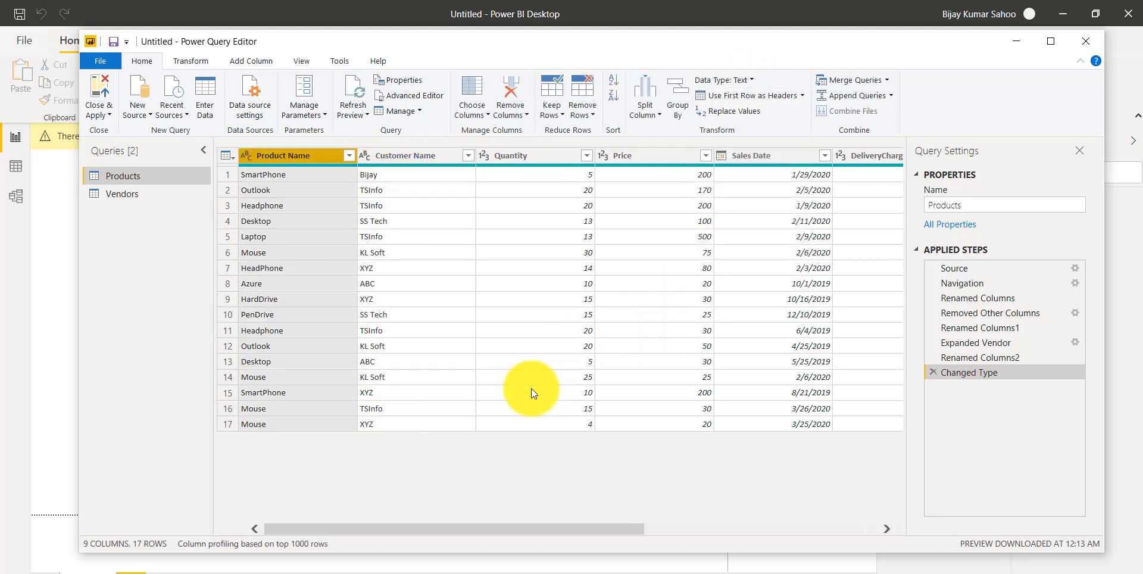
- Apply the query changes and close Power Query Editor, leaving only the Products table's fields expanded in the report's field list
left_click(110, 115)
left_click(106, 164)
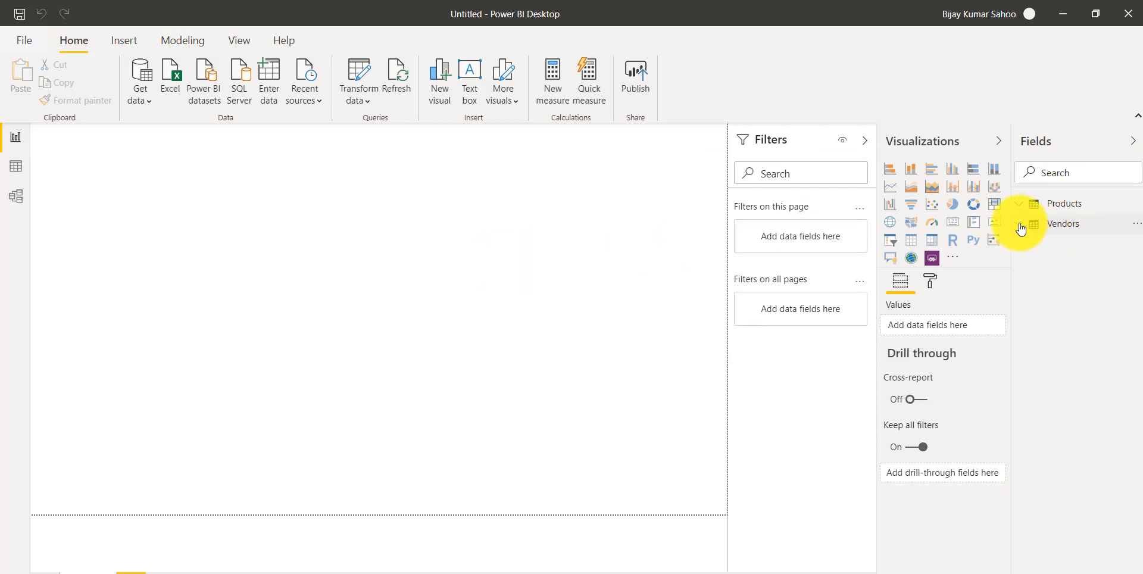
left_click(1039, 229)
left_click(1024, 205)
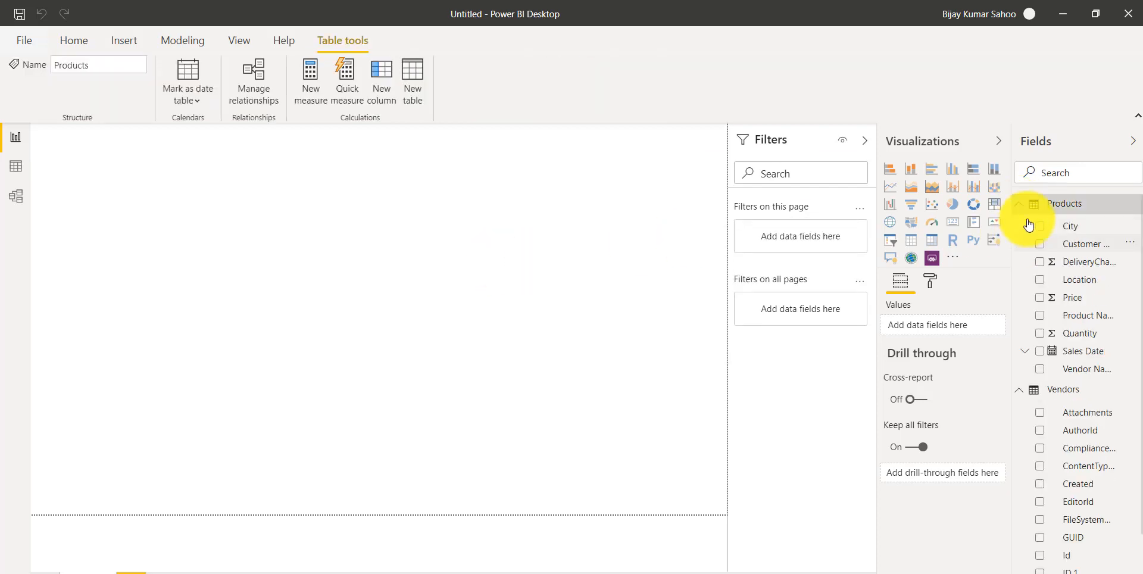
left_click(1021, 389)
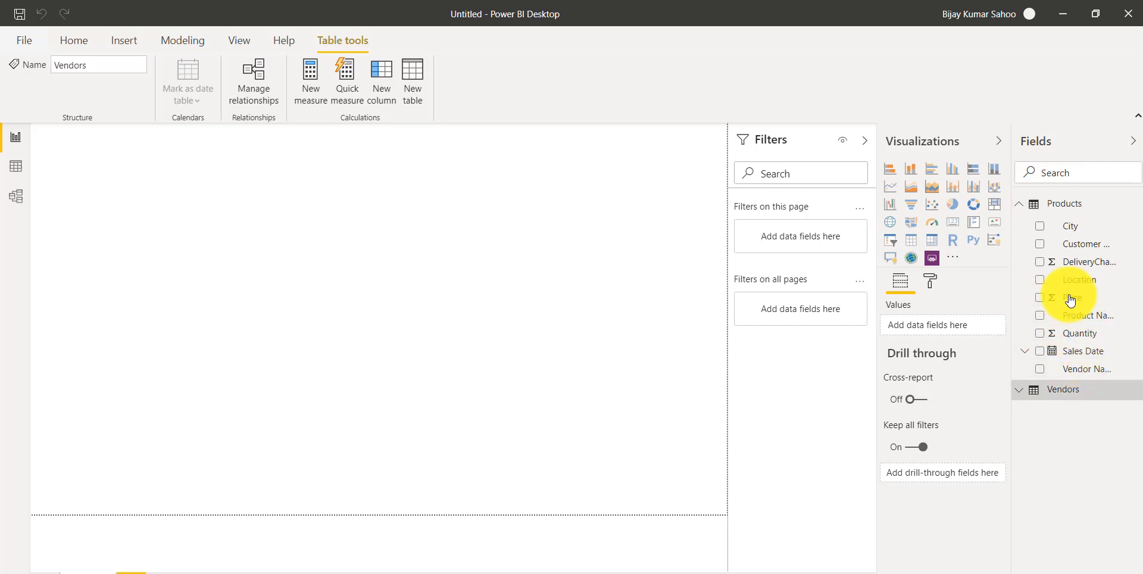
- Add a calculated column to the Products table with the formula Total Cost = Products[Quantity]* Products[Price]
left_click(16, 167)
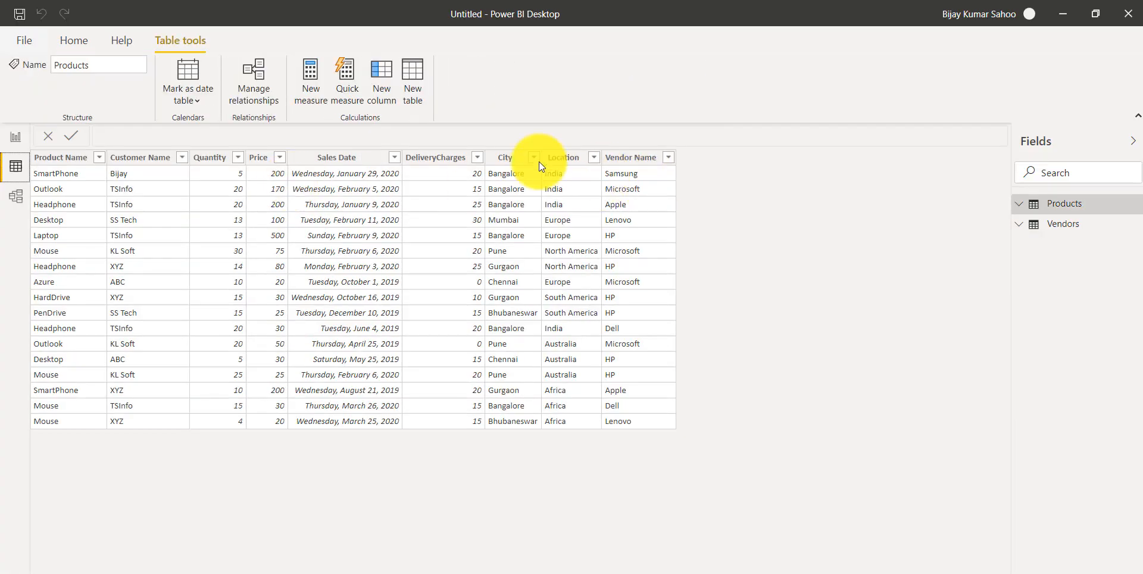
left_click(378, 95)
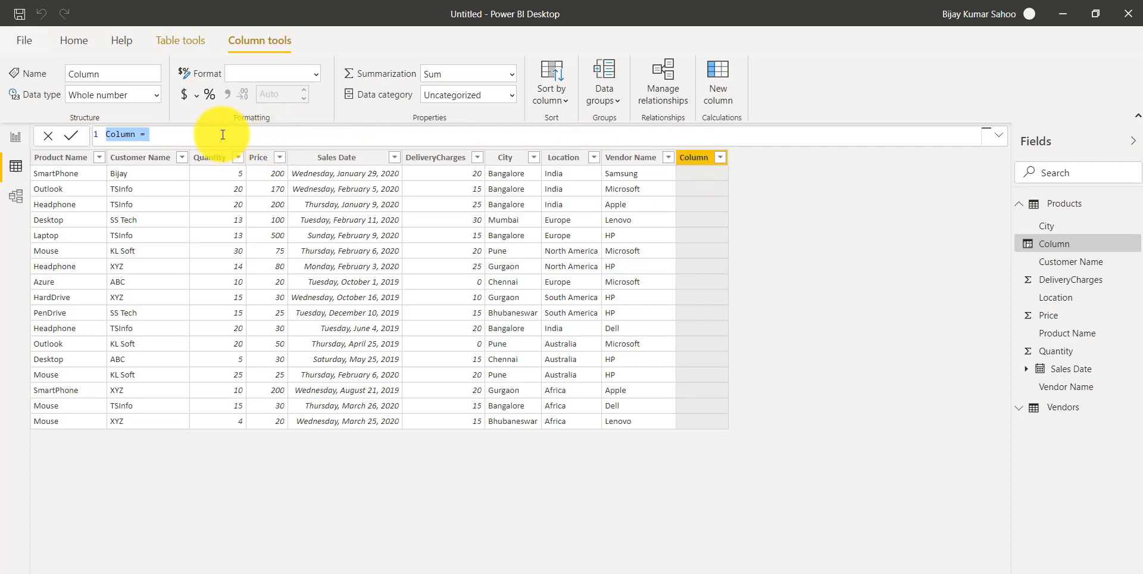
left_click(129, 134)
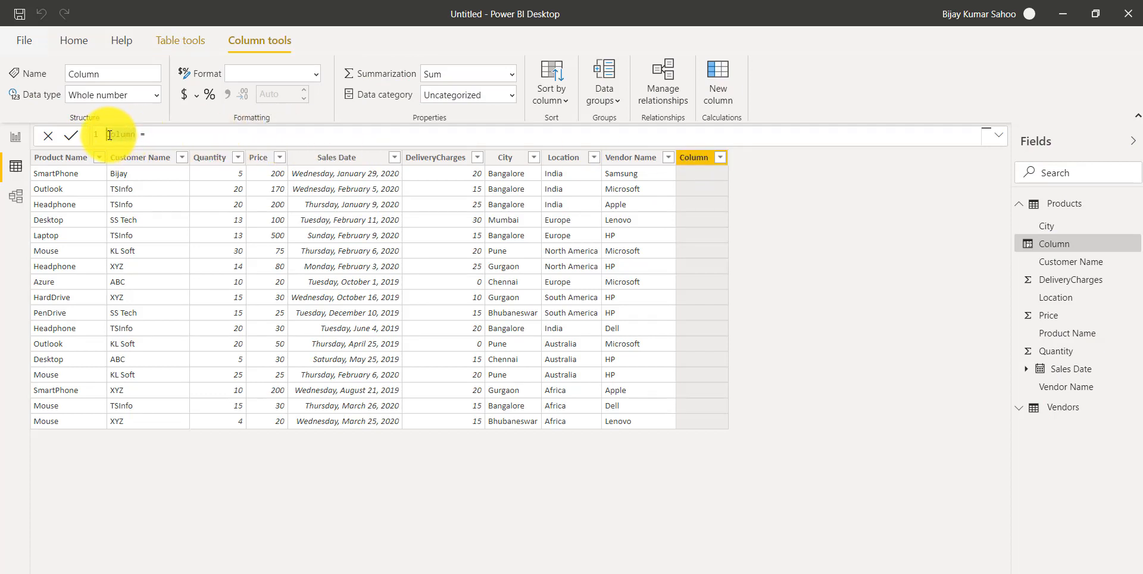
key("BackSpace")
type("Total Cost")
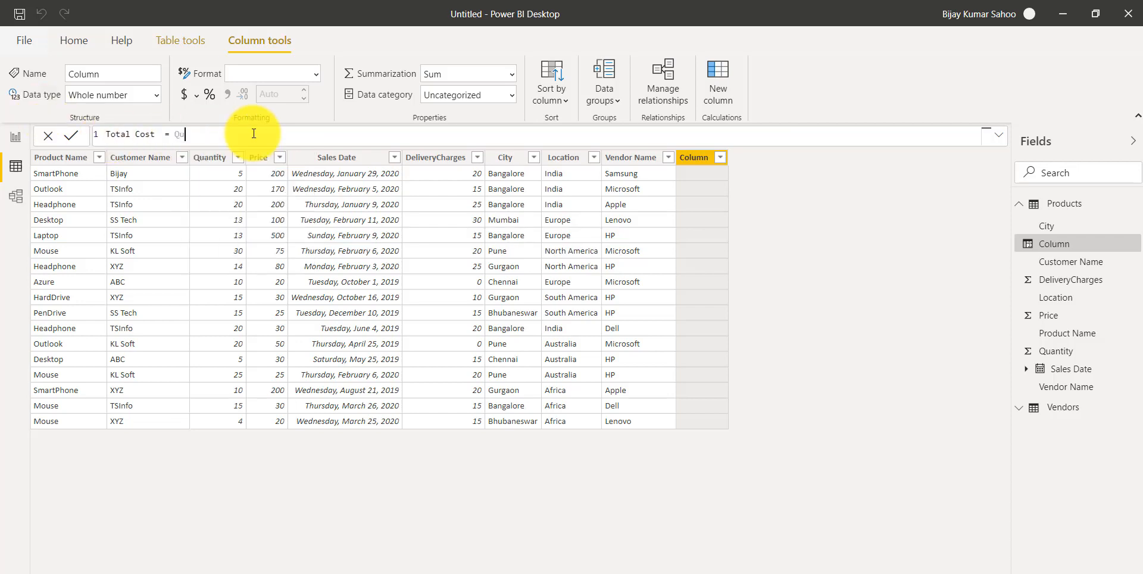
type("Qu")
key("Tab")
type("* pr")
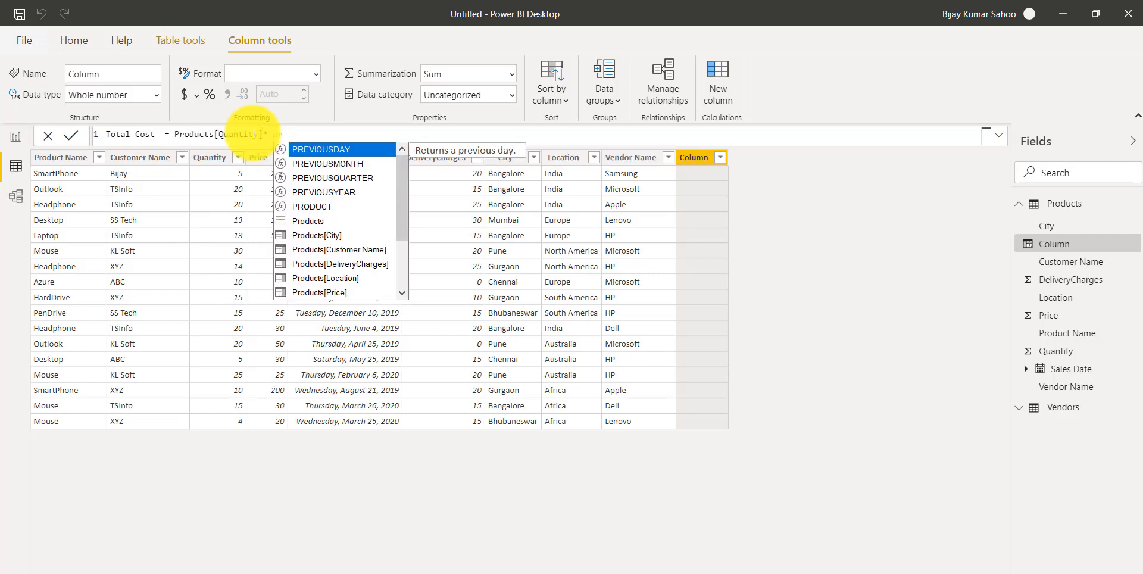
type("i")
key("Tab")
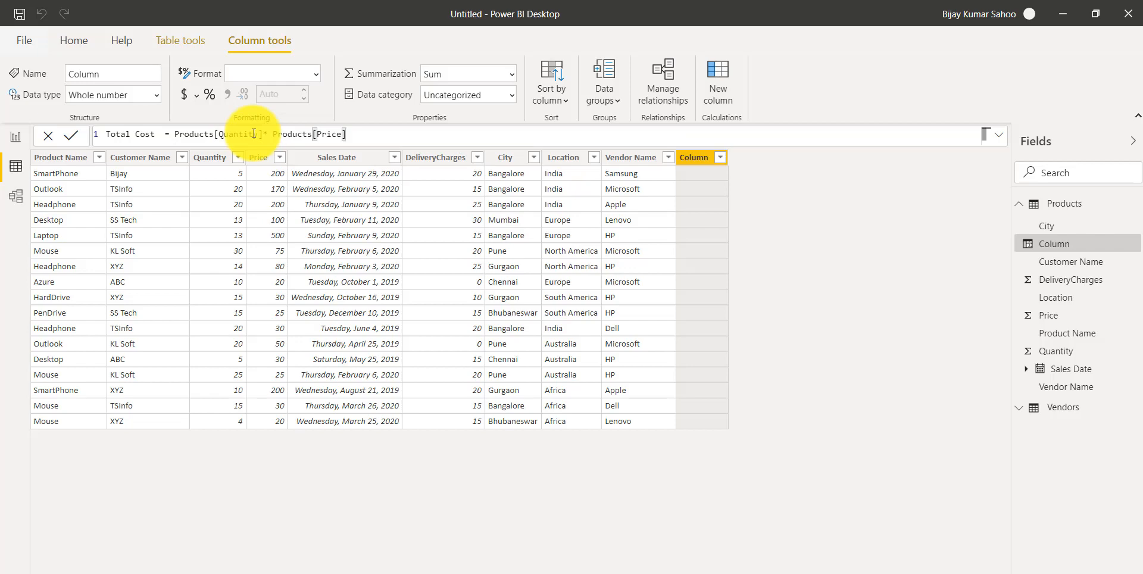
key("Return")
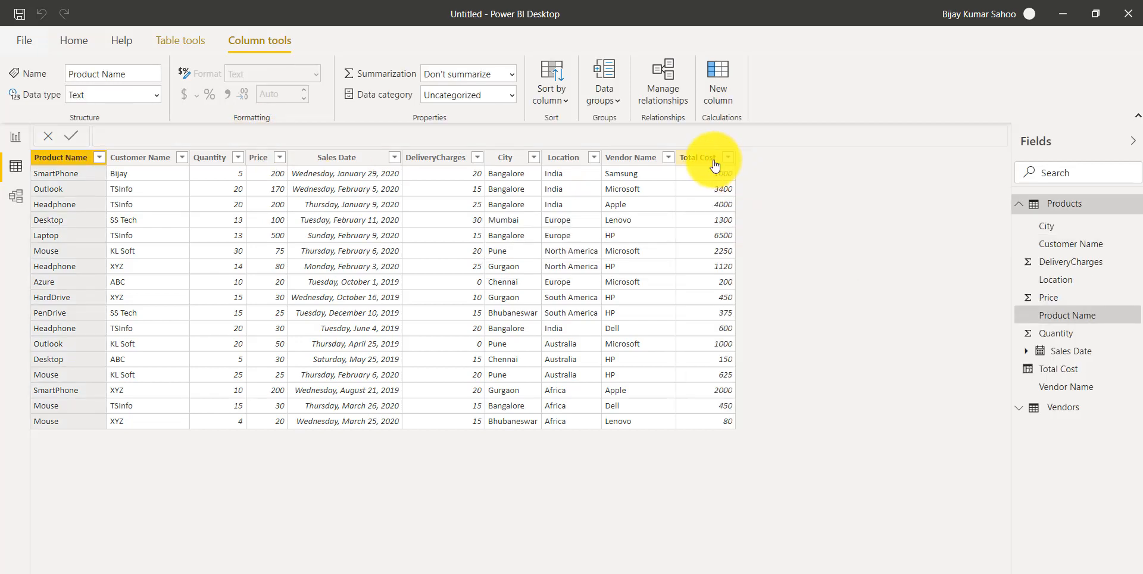
- Add a donut chart to the report page with Product Name as the legend and Total Cost as the values
left_click(15, 137)
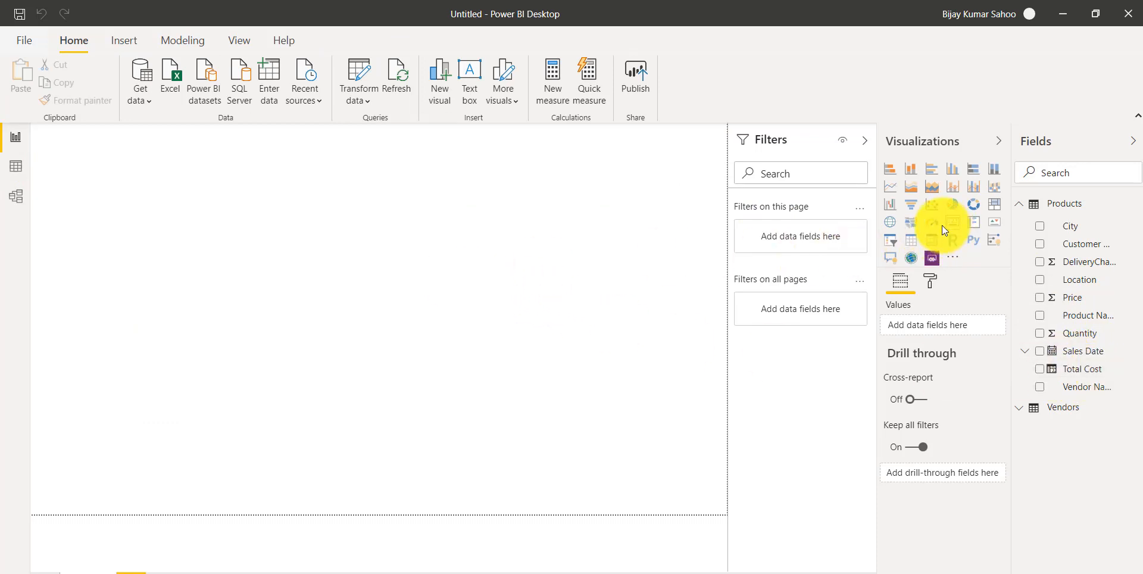
left_click(977, 205)
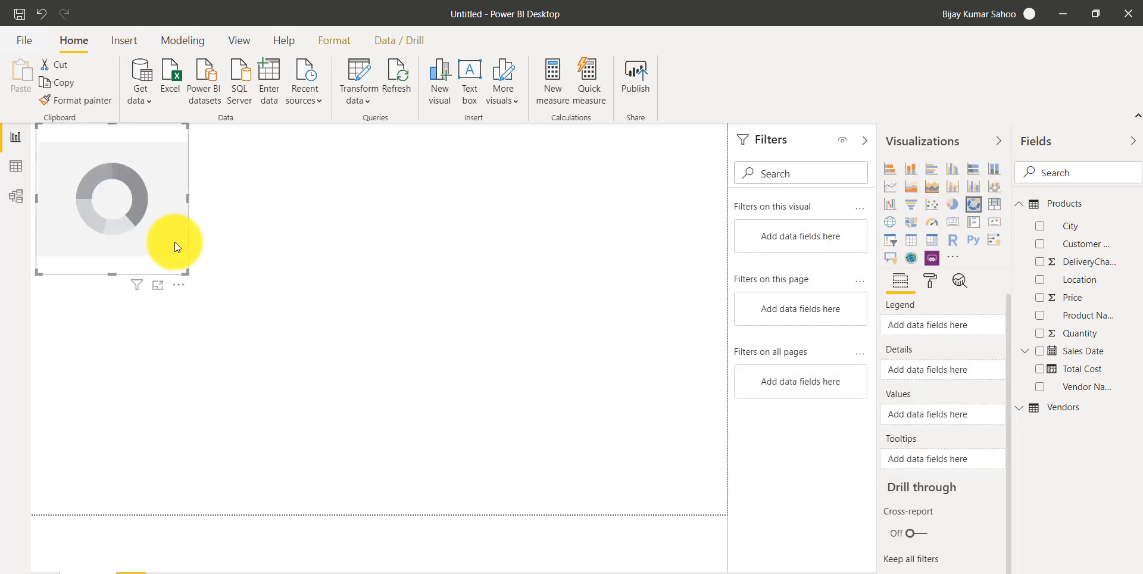
left_click_drag(173, 242, 614, 380)
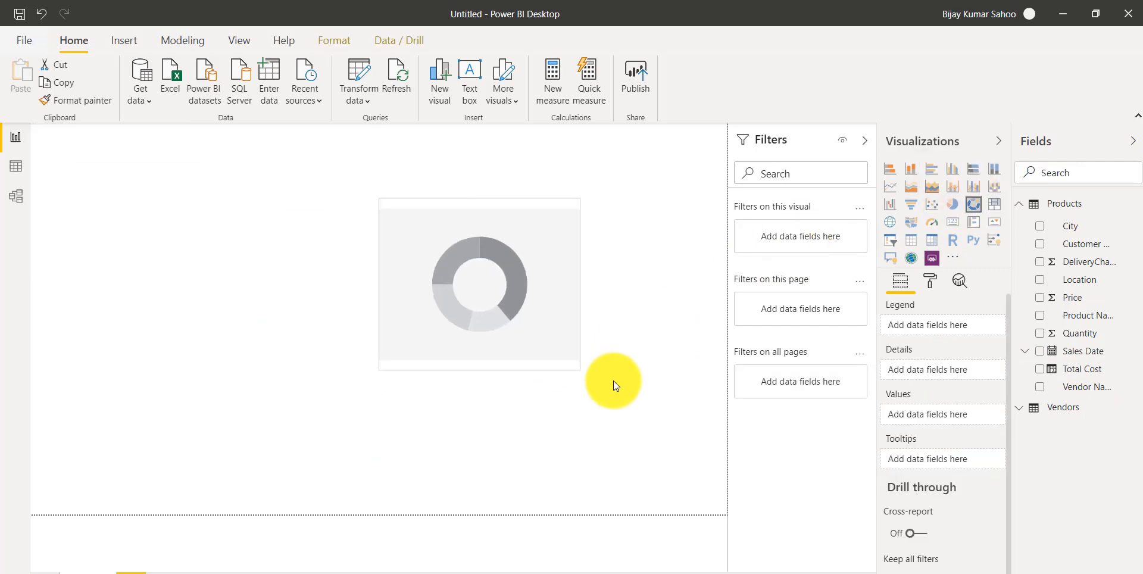
left_click(1039, 315)
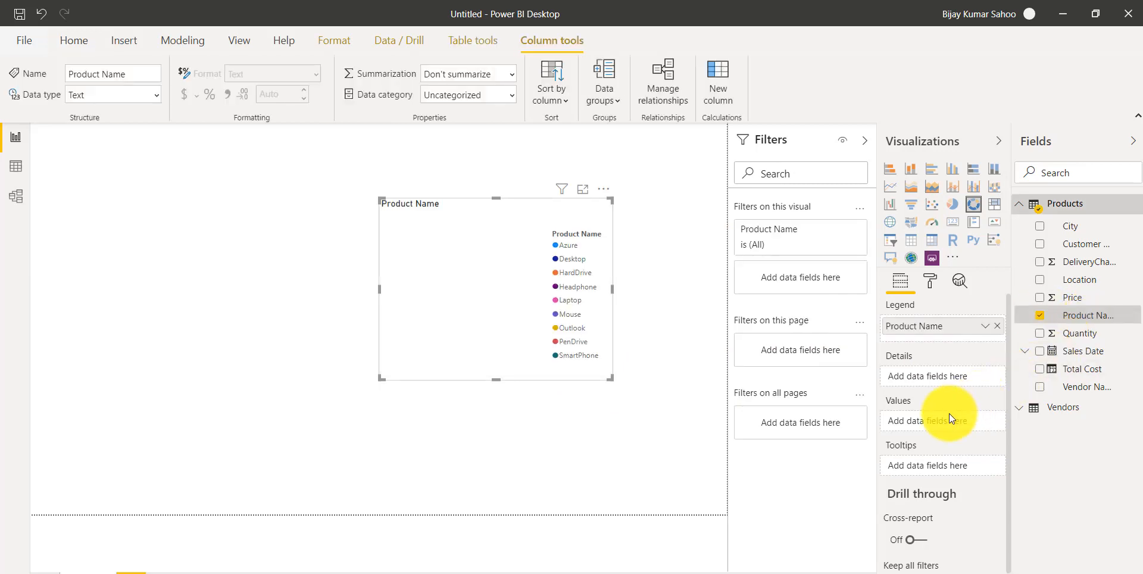
left_click(1093, 370)
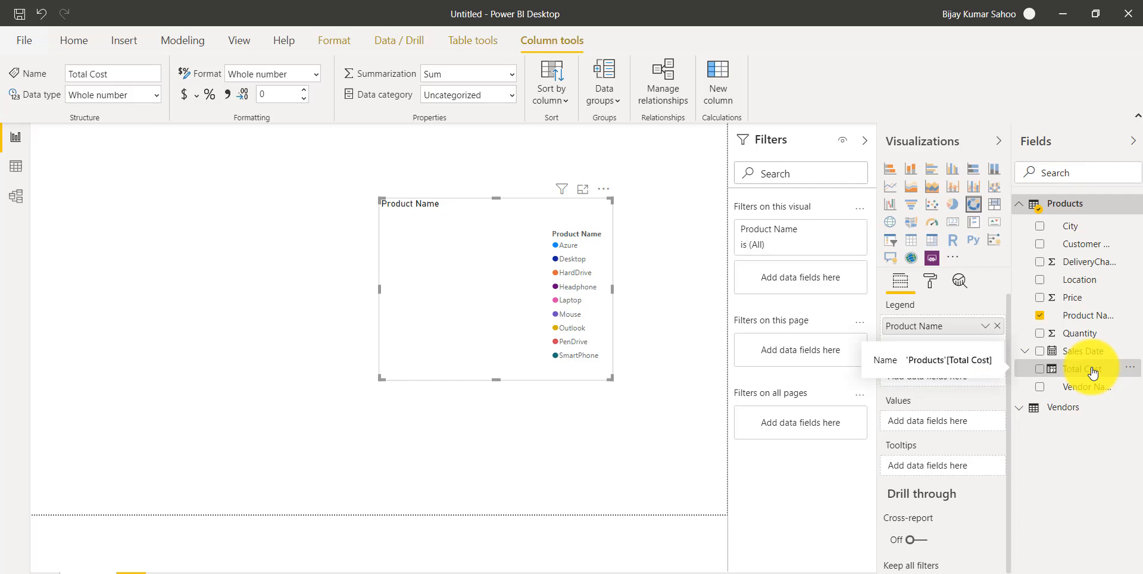
left_click(1039, 369)
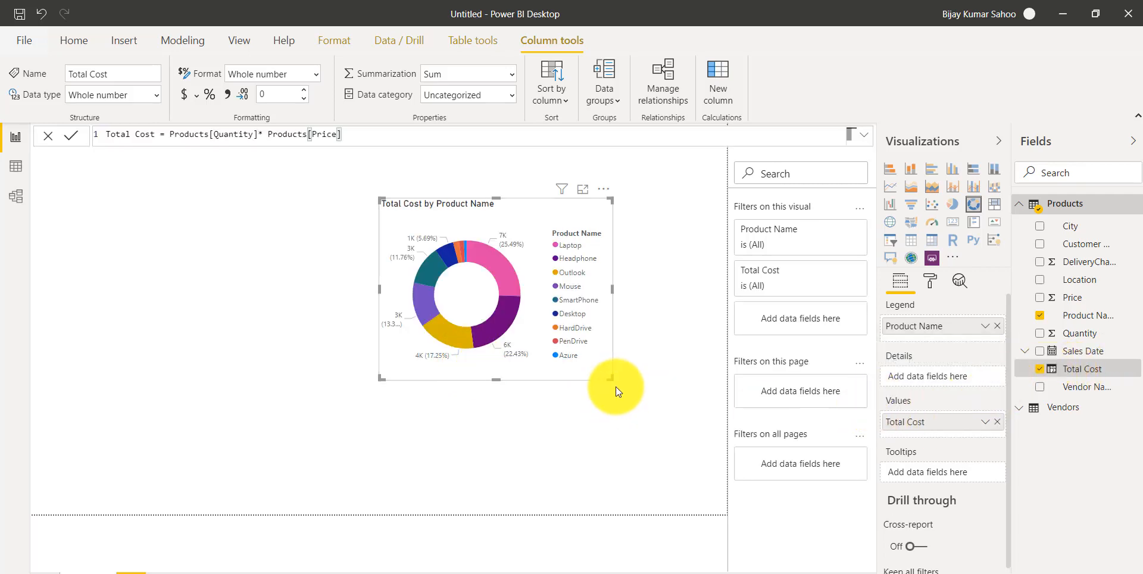
- Enlarge the donut chart and reposition it on the right side of the report page
left_click_drag(610, 379, 676, 473)
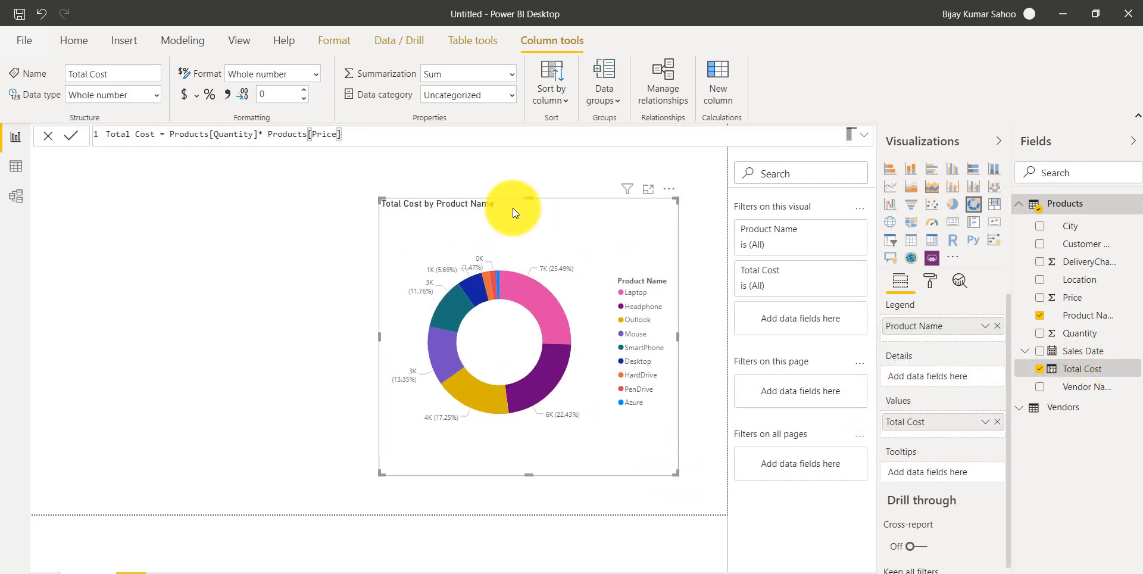
left_click_drag(512, 208, 455, 191)
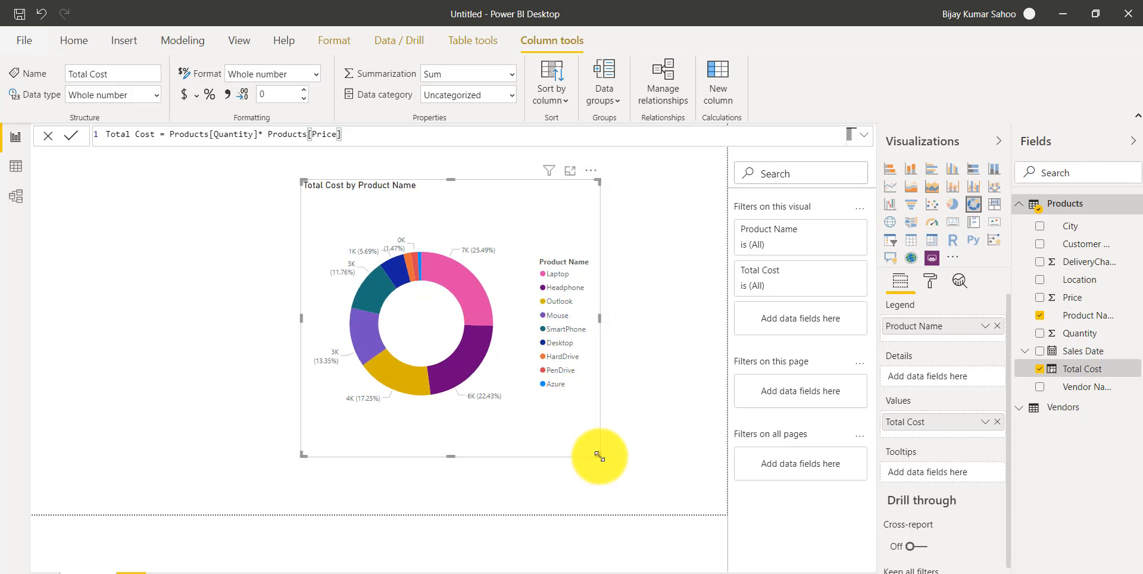
left_click_drag(598, 456, 685, 485)
left_click_drag(472, 191, 473, 180)
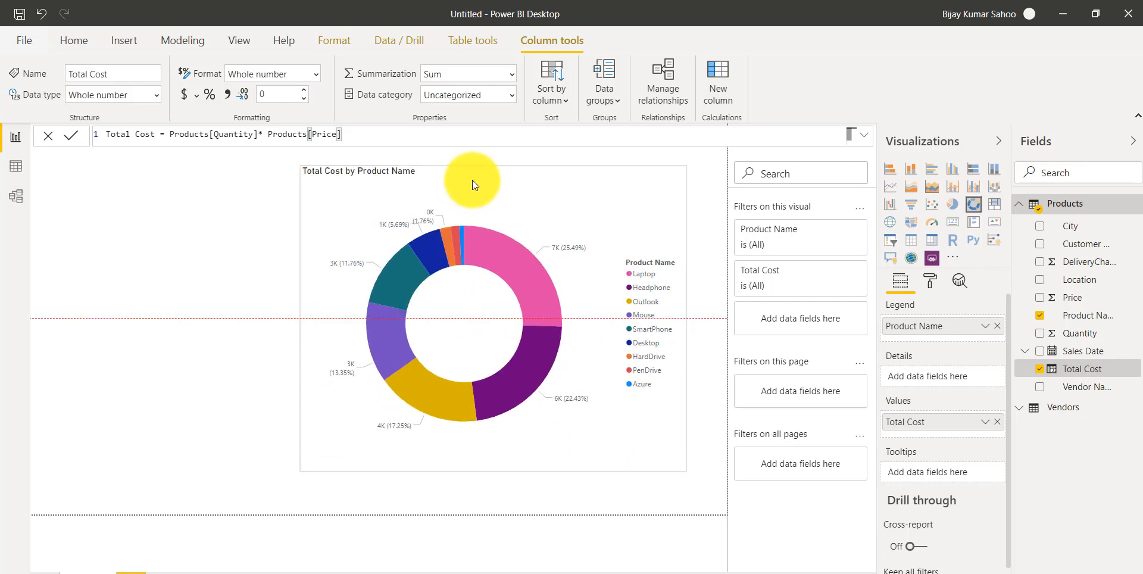
left_click(144, 292)
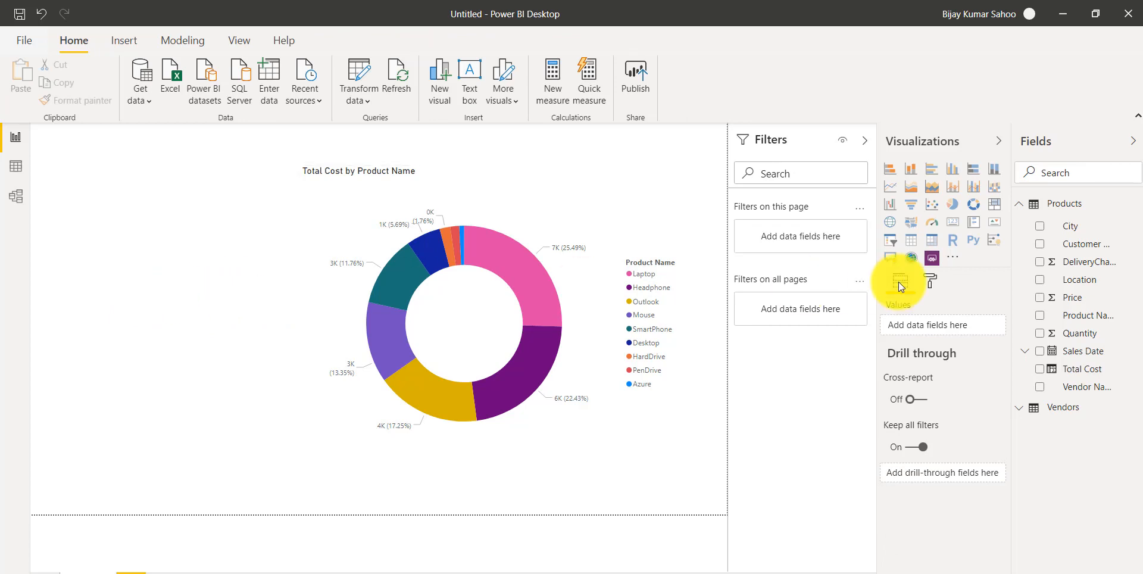
- Add a slicer on the Customer Name field, shrunk and placed in the empty space left of the donut chart
left_click(891, 244)
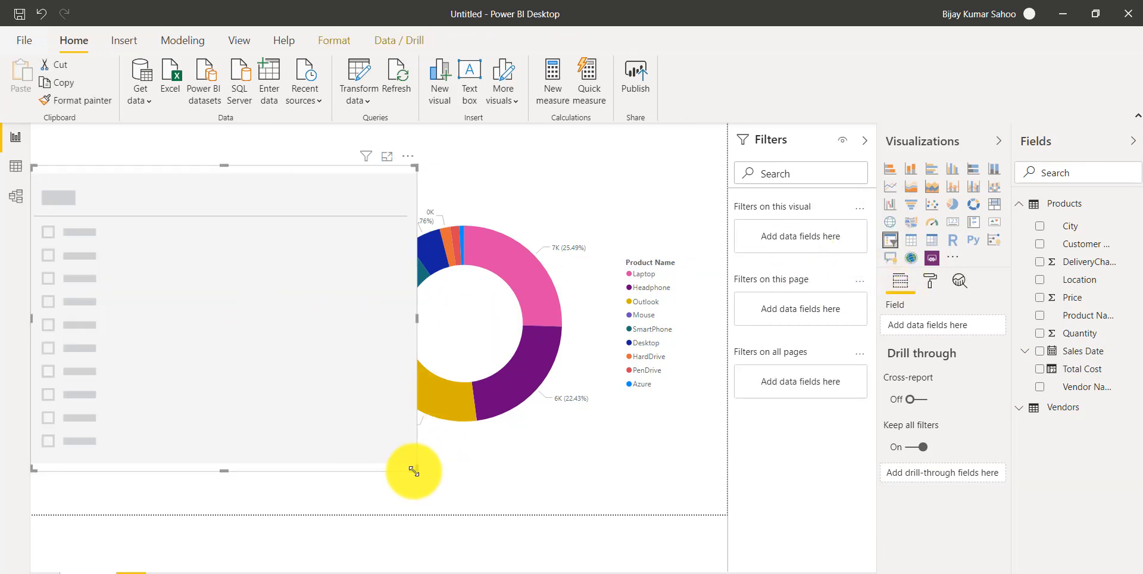
left_click_drag(414, 471, 219, 420)
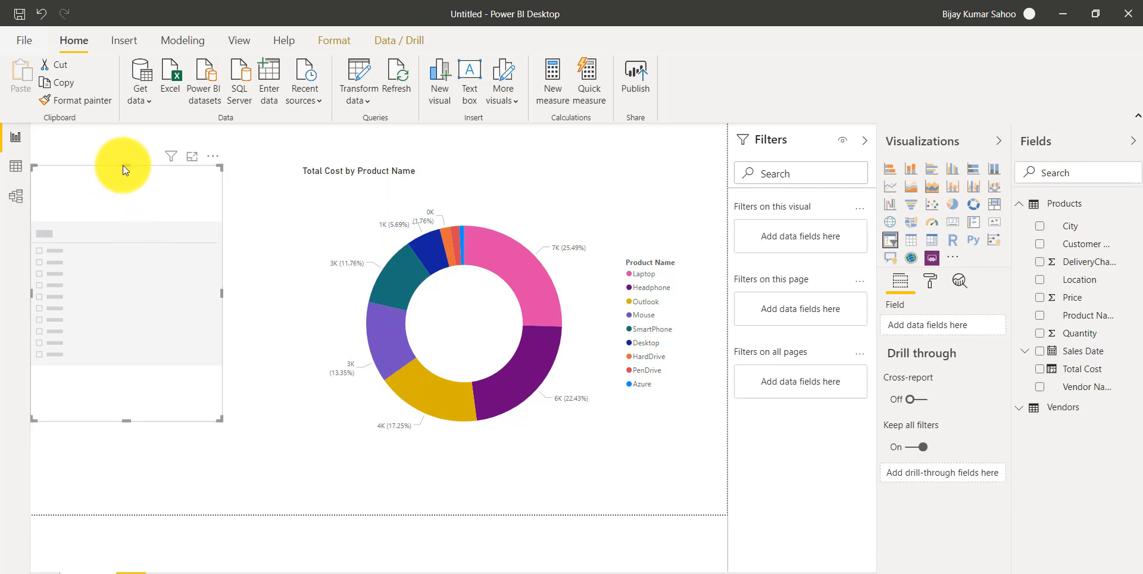
left_click_drag(122, 165, 133, 202)
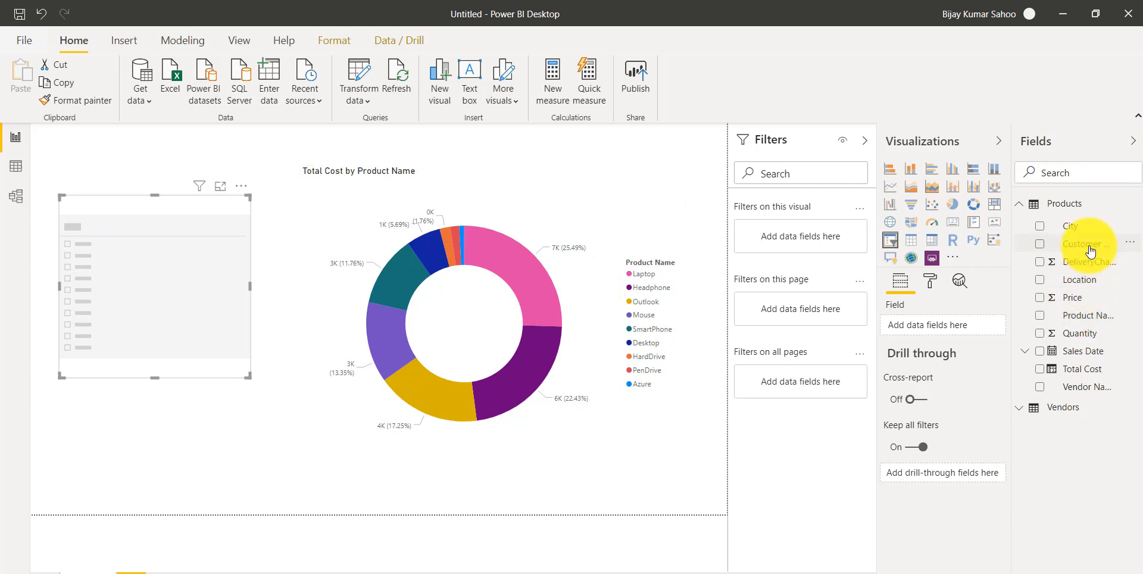
left_click(1046, 244)
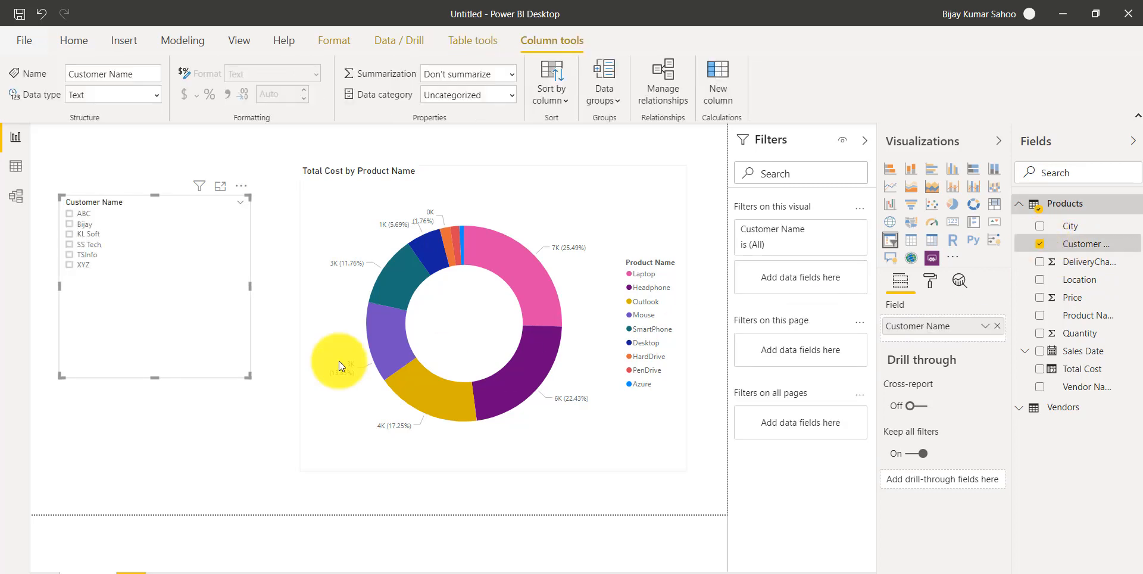
left_click_drag(247, 378, 239, 286)
left_click_drag(170, 199, 175, 236)
left_click(676, 499)
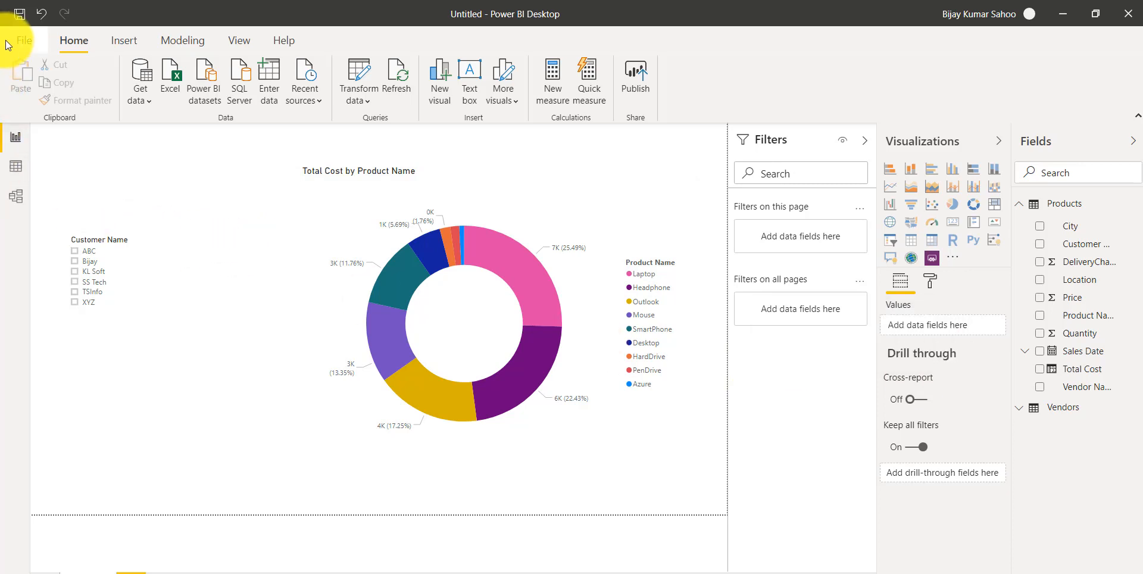
- Start publishing the report to Power BI and save the file as Product Publish Demo in the Power BI Data folder
left_click(24, 39)
left_click(37, 245)
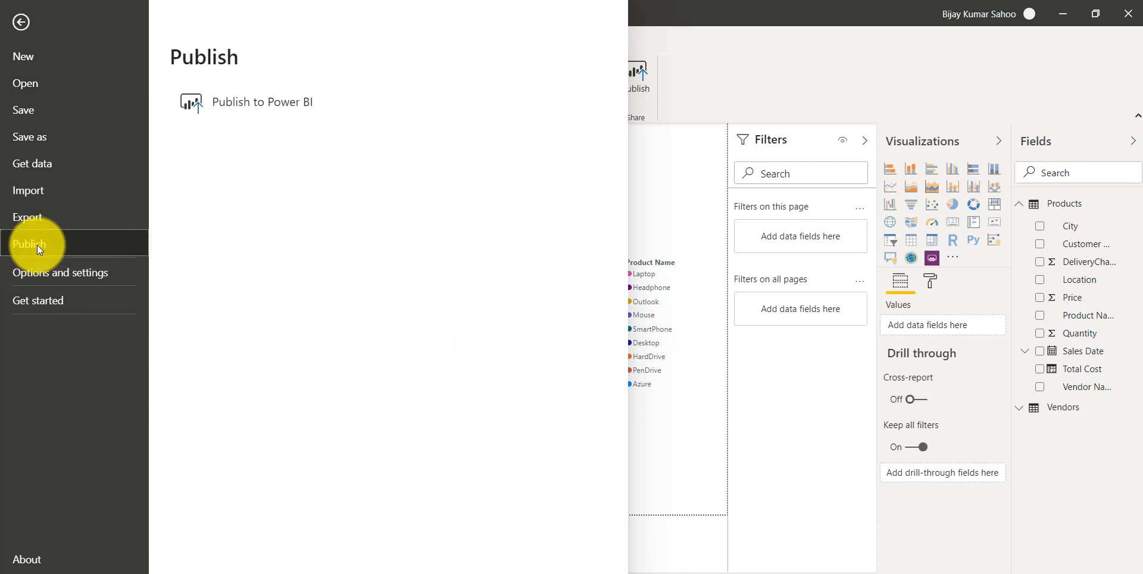
left_click(262, 107)
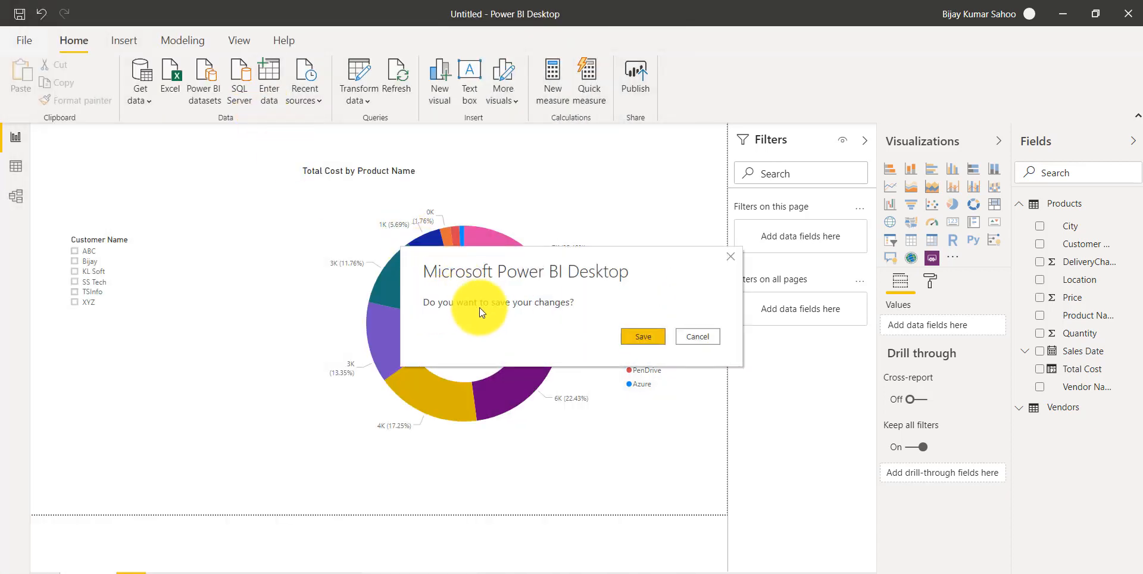
left_click(630, 329)
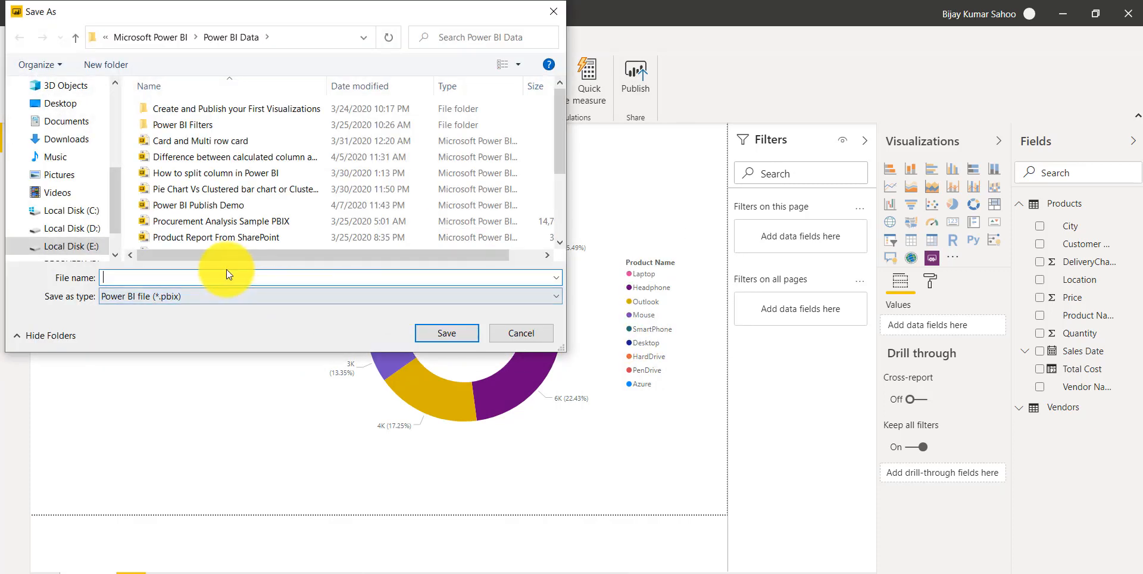
type("P")
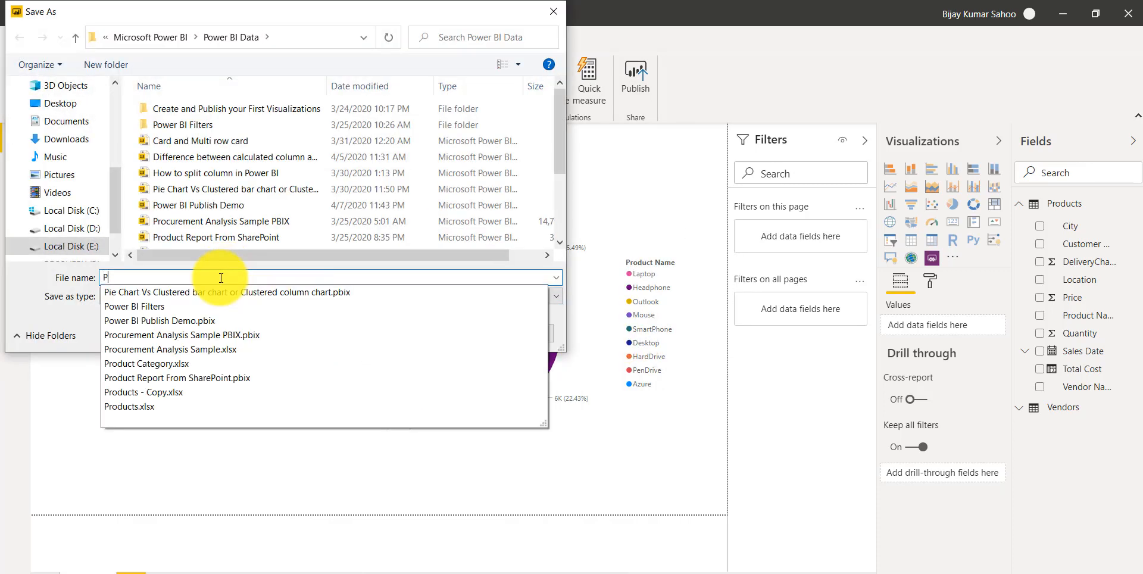
type("roduct P")
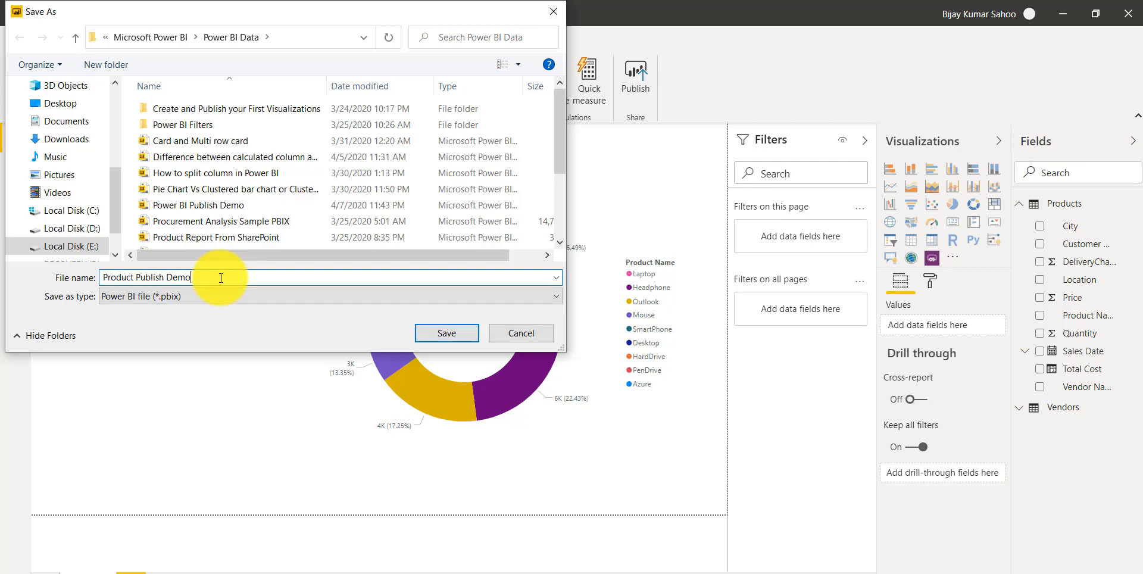
type("ublish Demo")
left_click(463, 337)
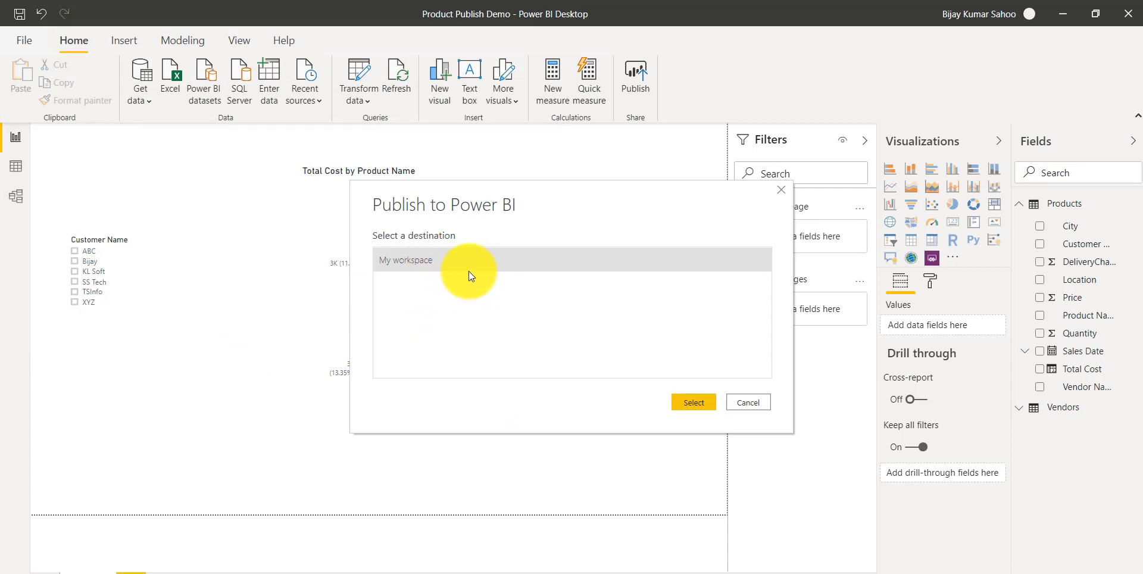
- Publish the report to My workspace and open the published report in Power BI
left_click(693, 404)
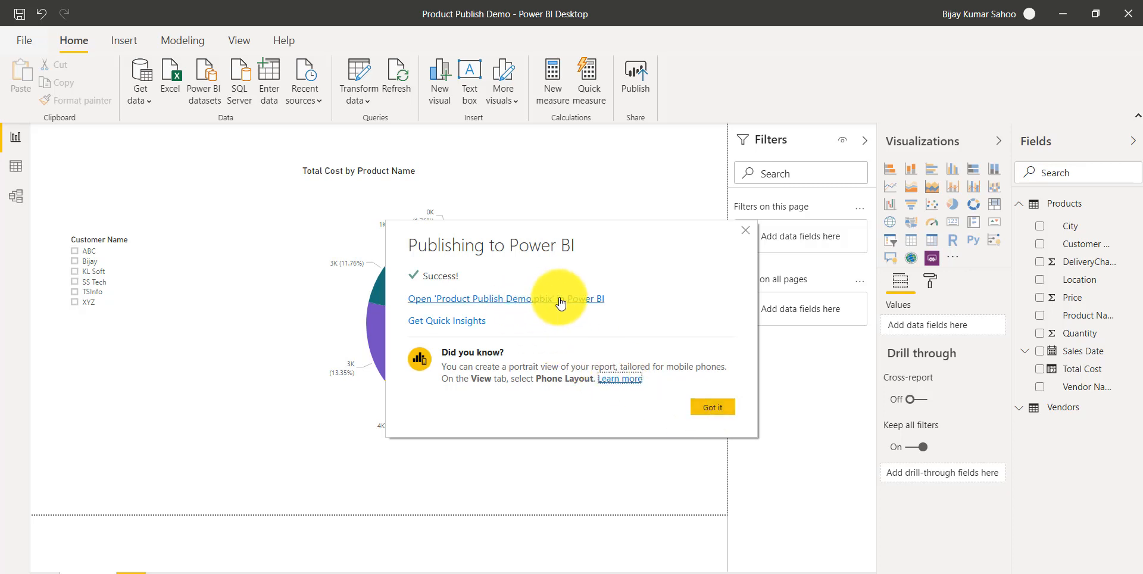
left_click(506, 301)
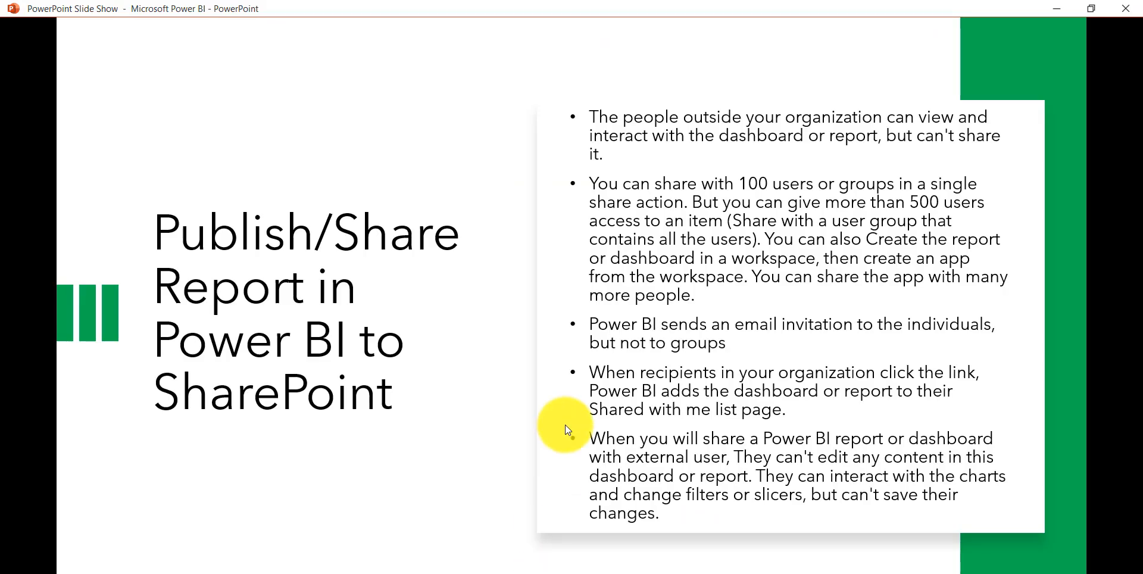
left_click(566, 430)
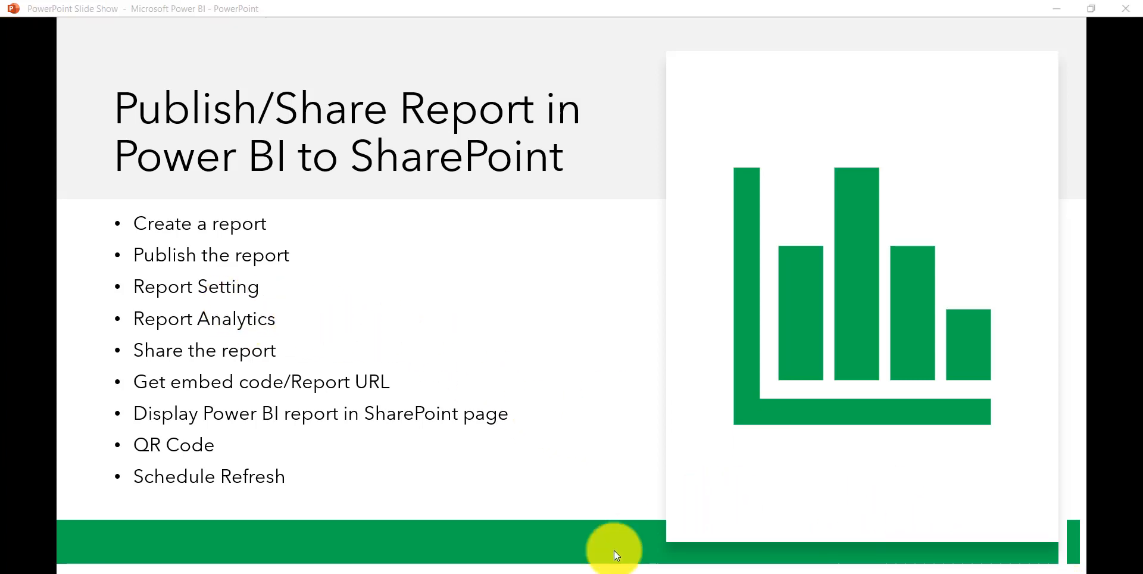
- Switch to the published Product Publish Demo report in the browser and expand My workspace to view its contents
mouse_move(461, 573)
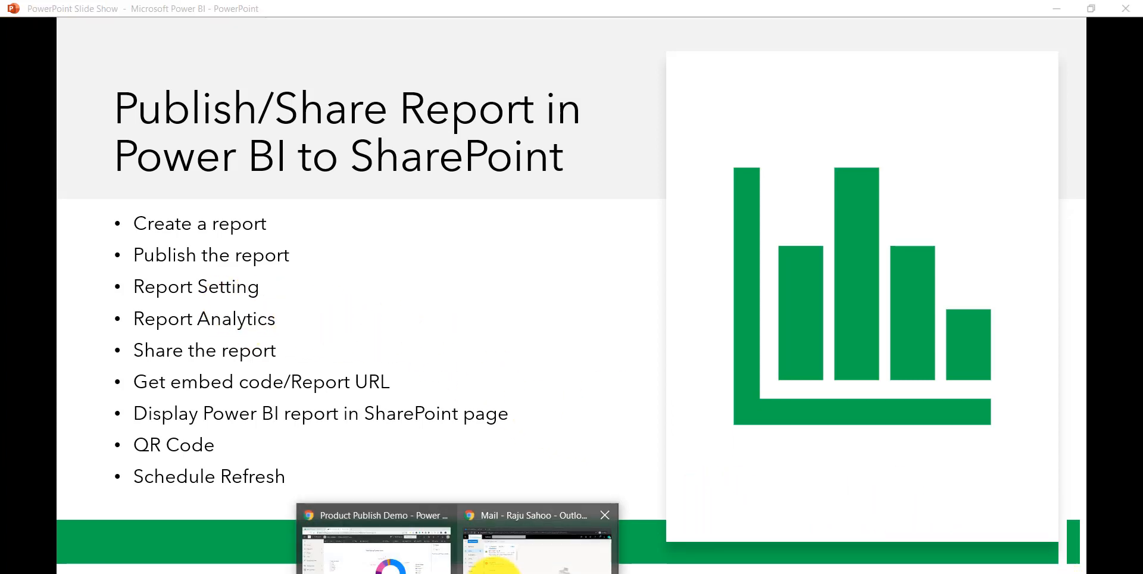
left_click(412, 570)
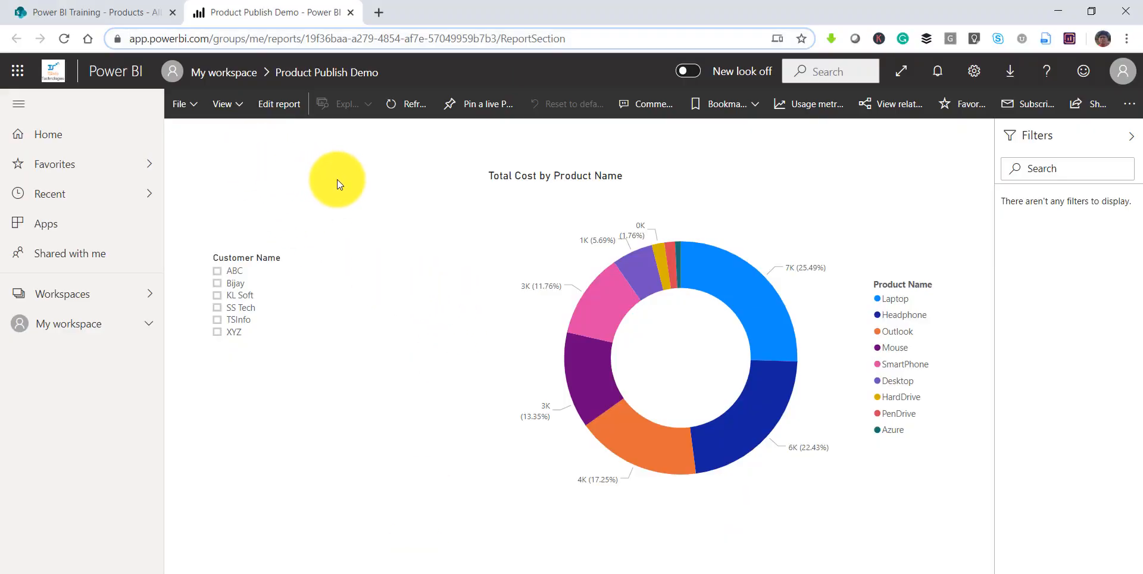
left_click(147, 326)
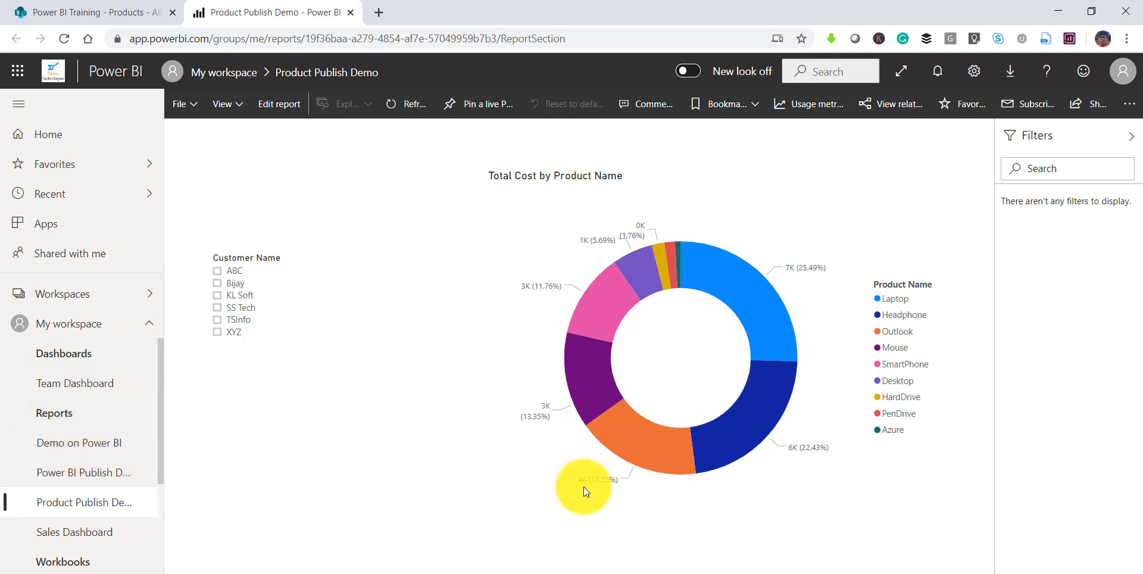
left_click(1015, 573)
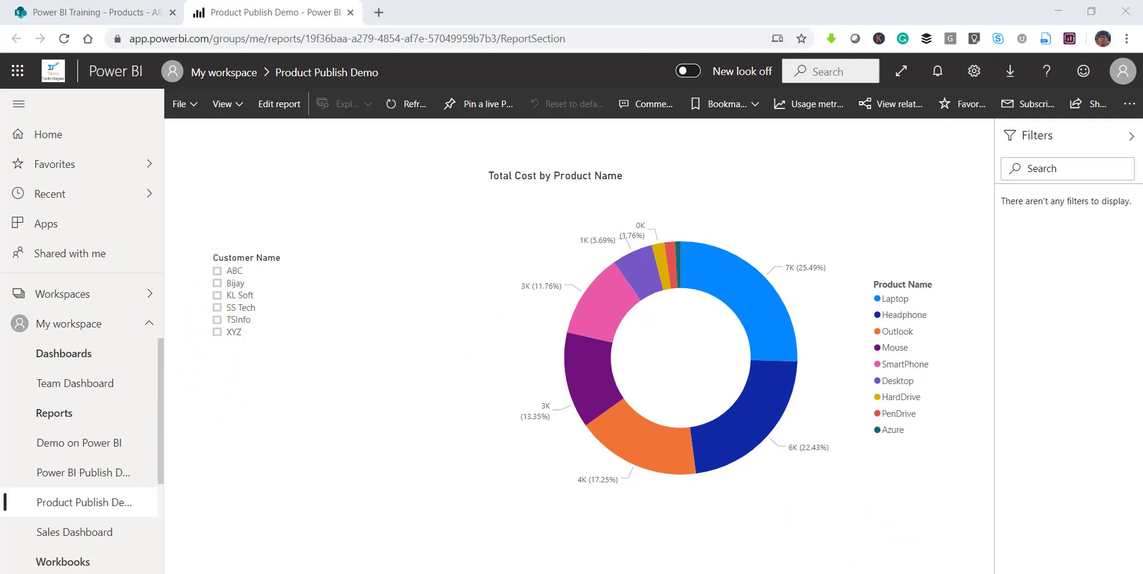
- Open My workspace, dismiss the data lineage tip, and display the workspace's reports list
left_click(85, 330)
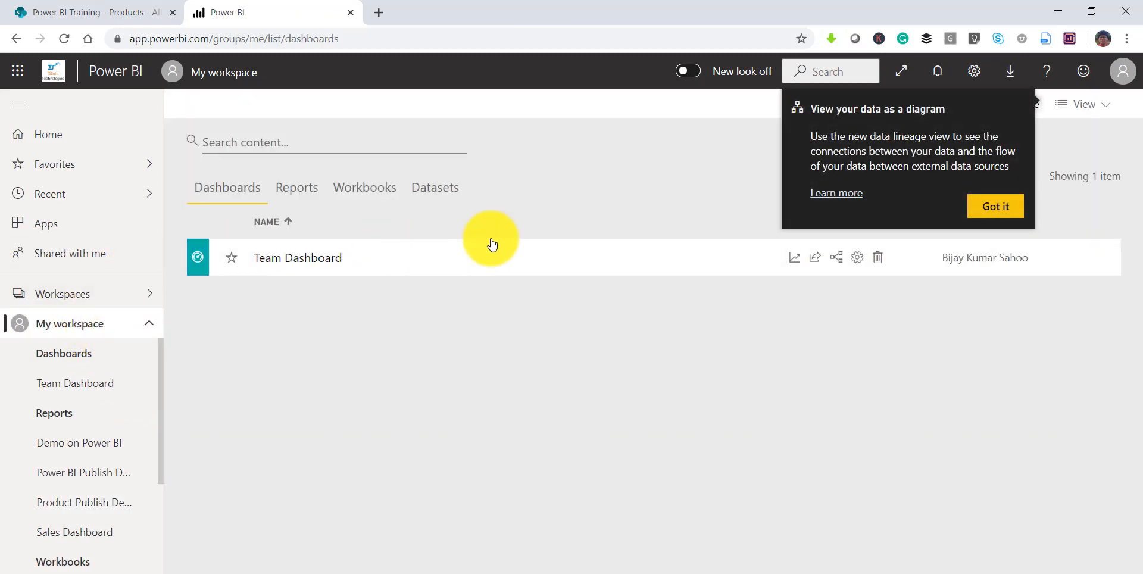
left_click(988, 210)
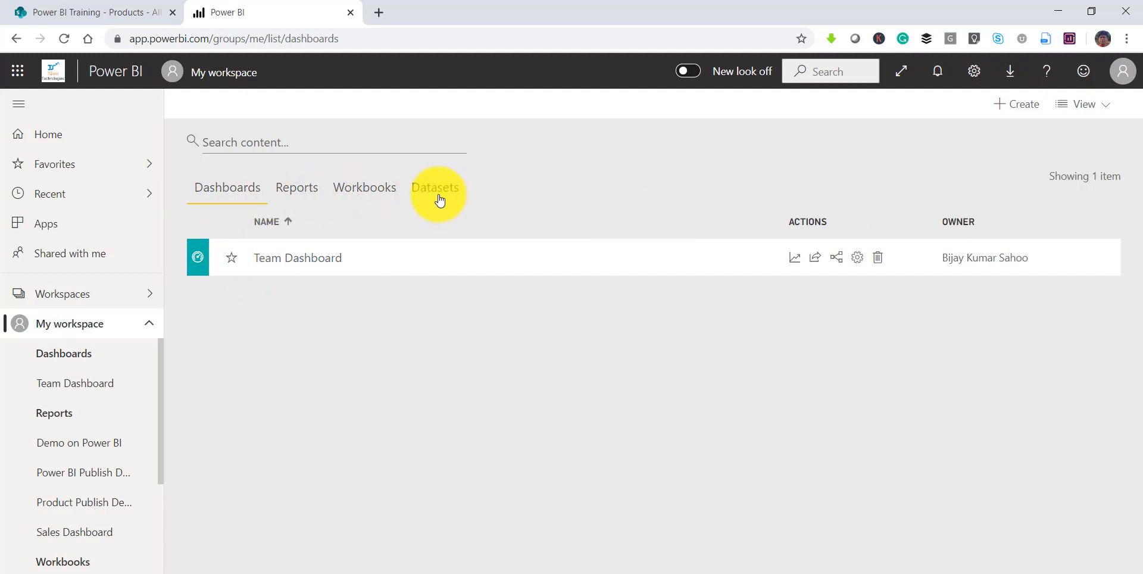
left_click(308, 194)
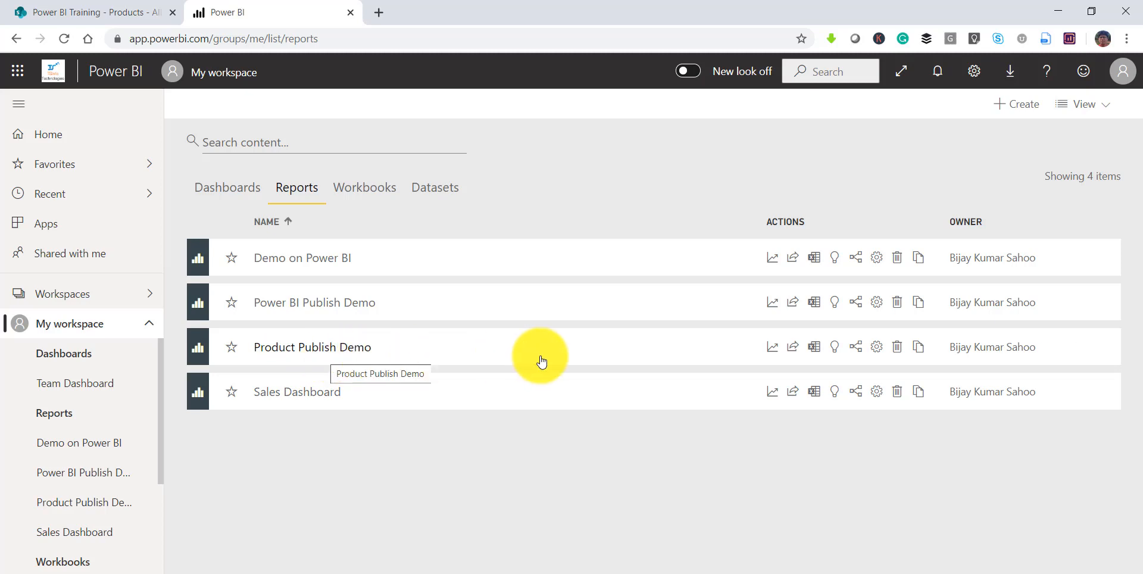
- Review the settings of the Product Publish Demo report, from persistent filters through export data to comments, and close them
left_click(879, 351)
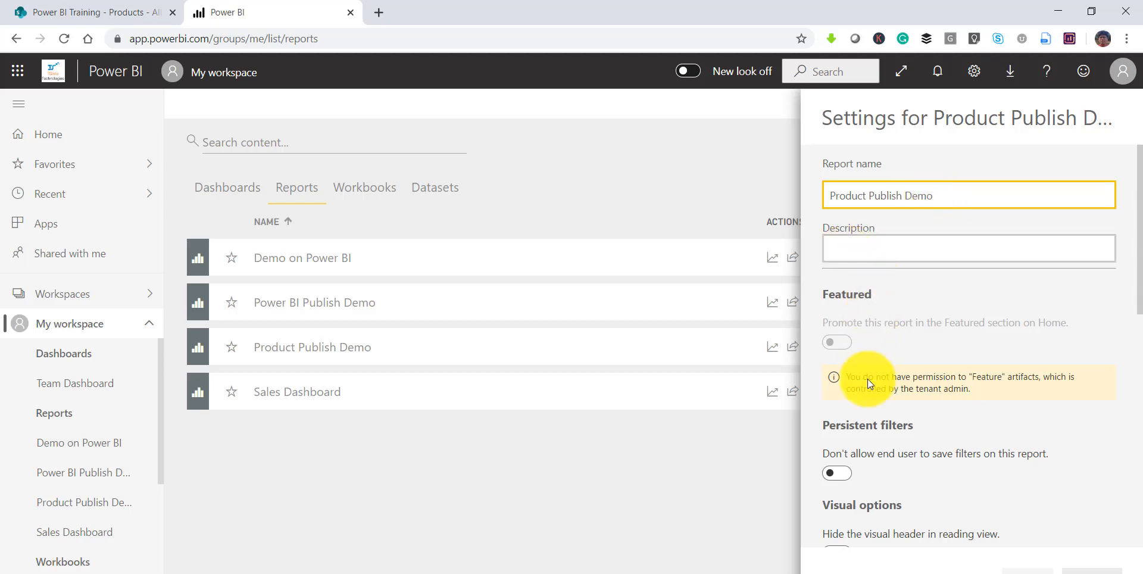
scroll(881, 438, "down", 3)
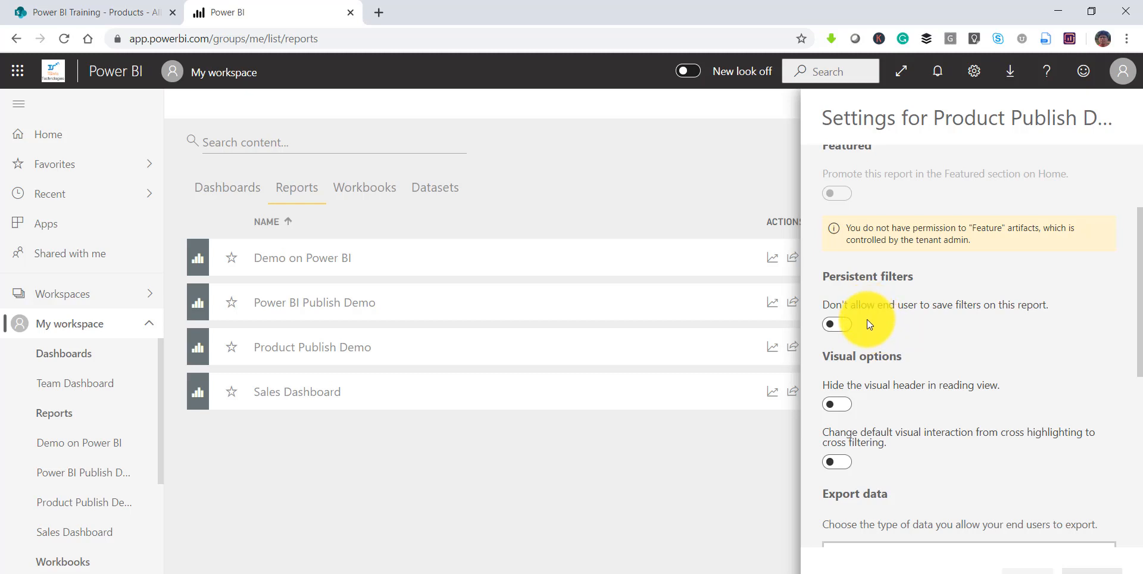
scroll(867, 324, "down", 1)
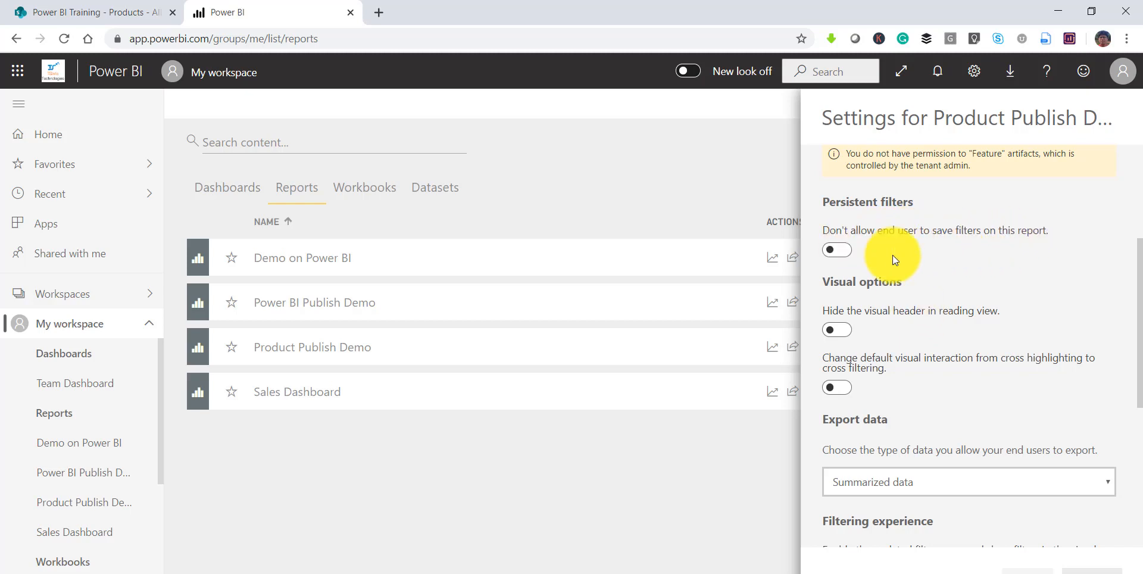
scroll(899, 382, "down", 1)
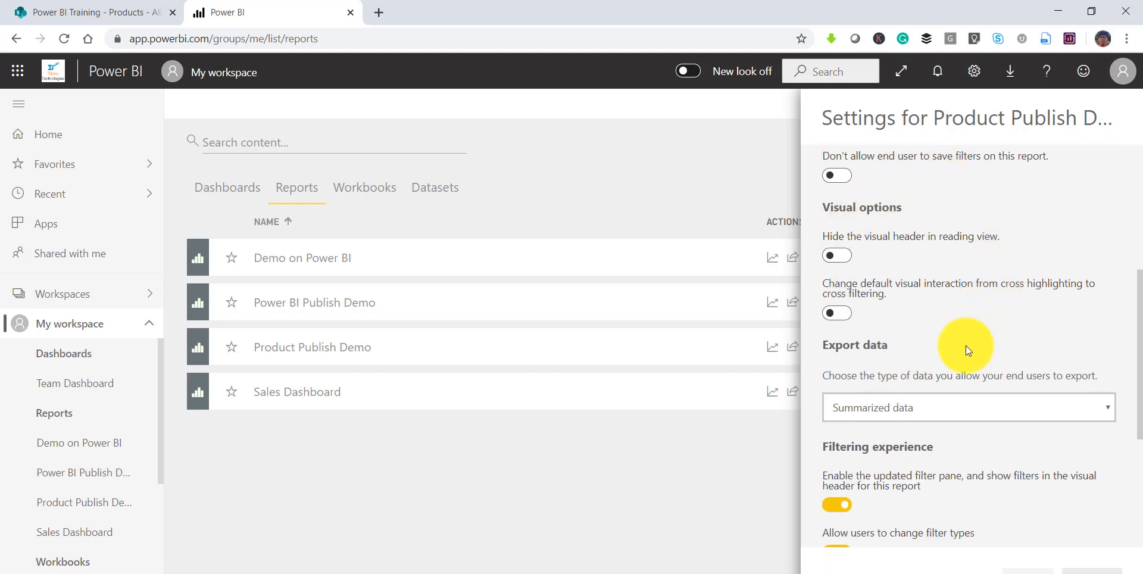
scroll(958, 359, "down", 3)
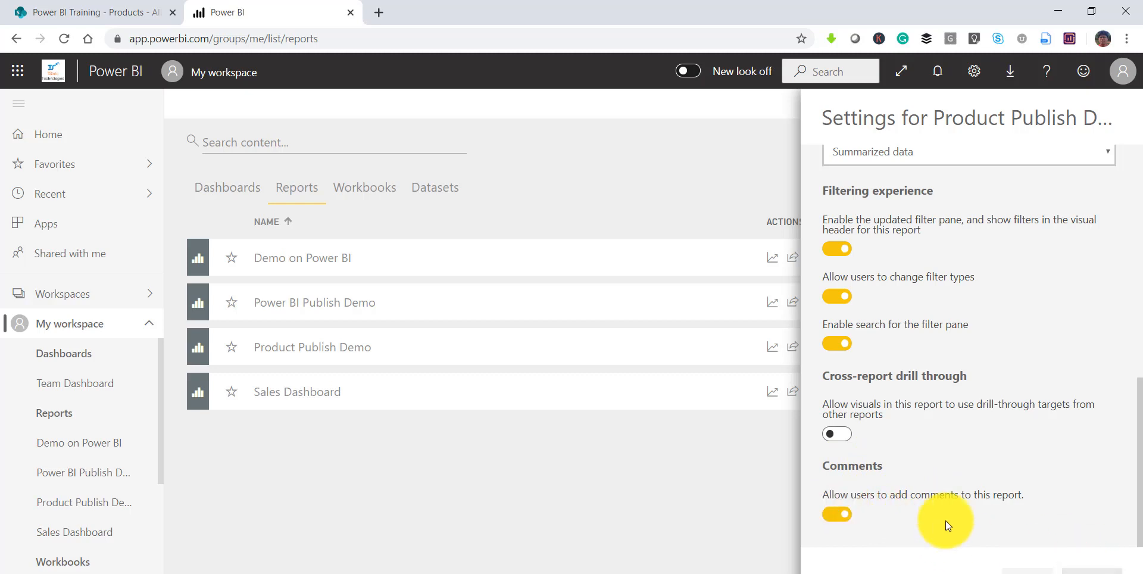
left_click(1084, 562)
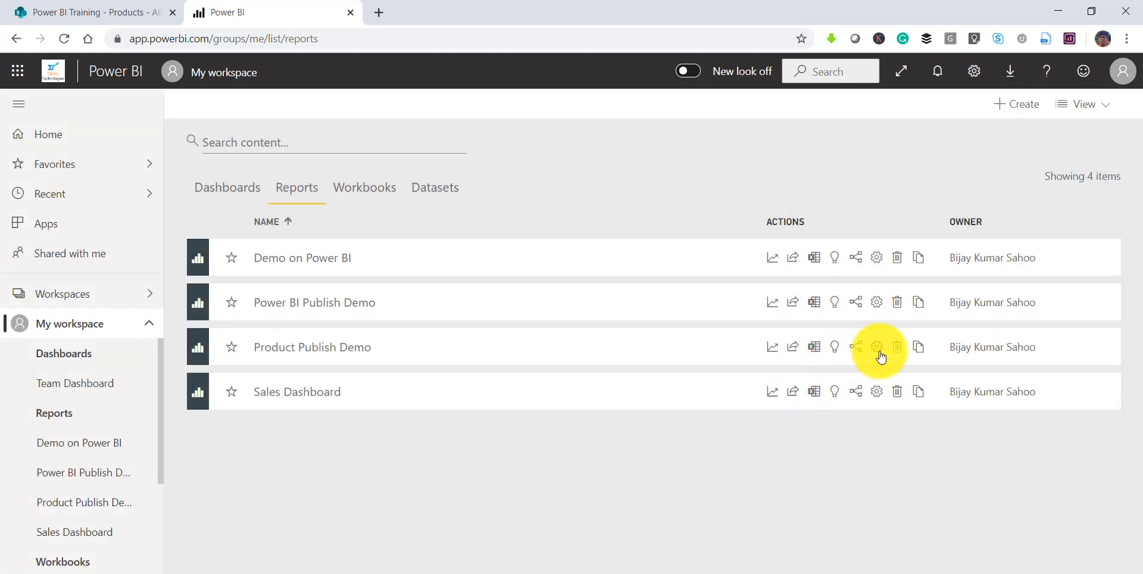
- View the usage metrics report for Product Publish Demo
left_click(355, 353)
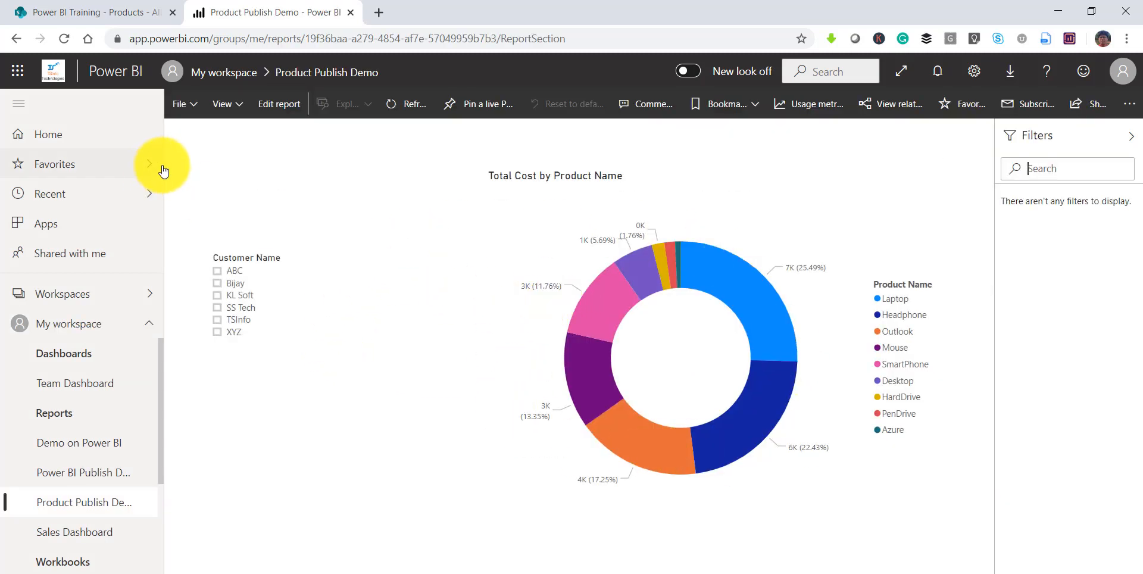
left_click(17, 40)
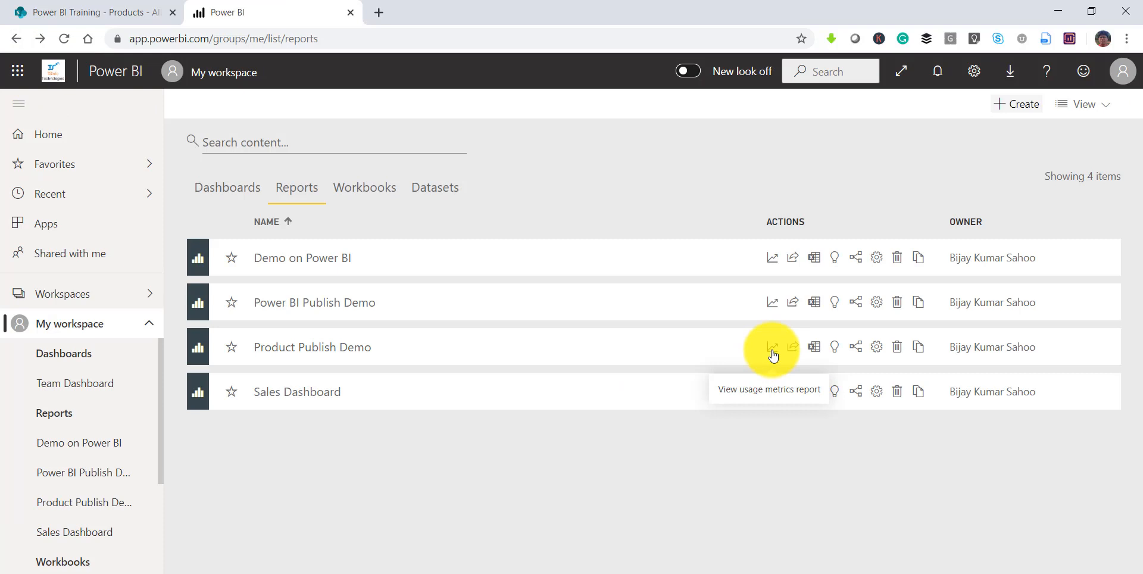
left_click(773, 347)
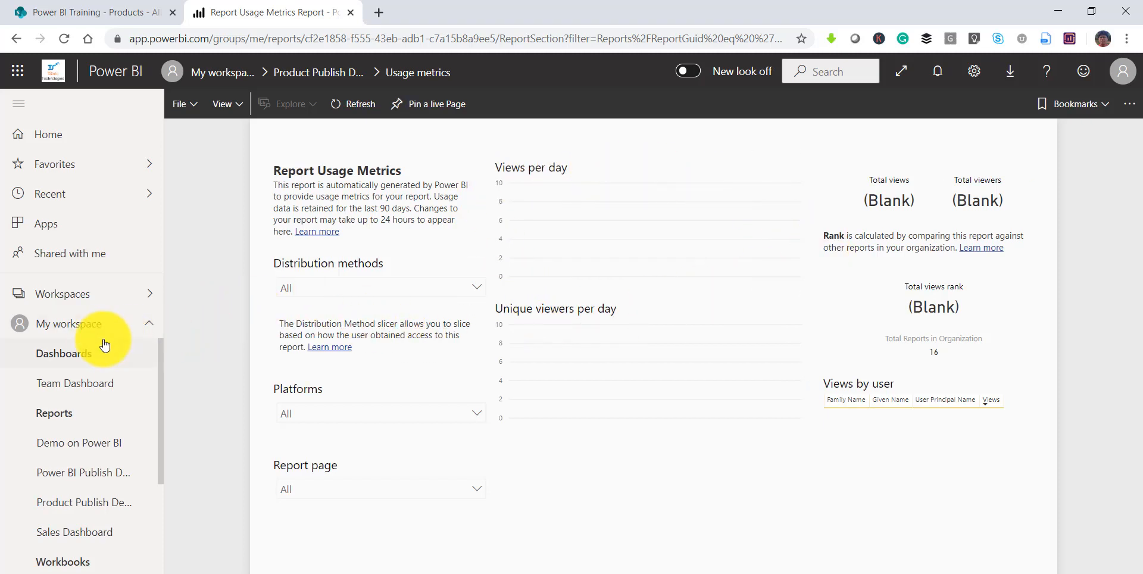
- Return to the reports list of My workspace and open the Product Publish Demo report
left_click(84, 330)
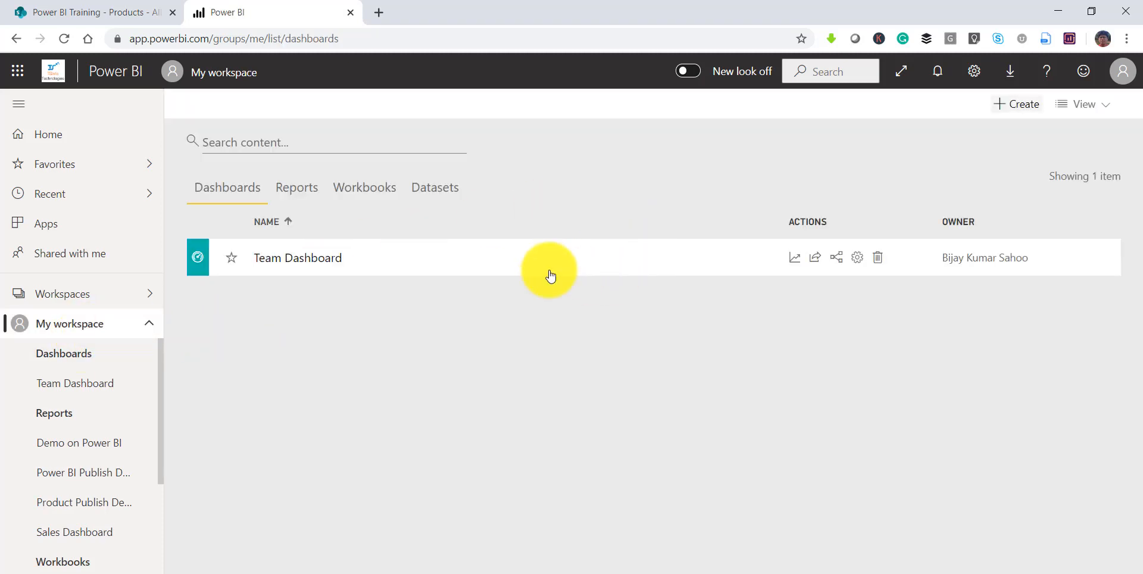
left_click(300, 196)
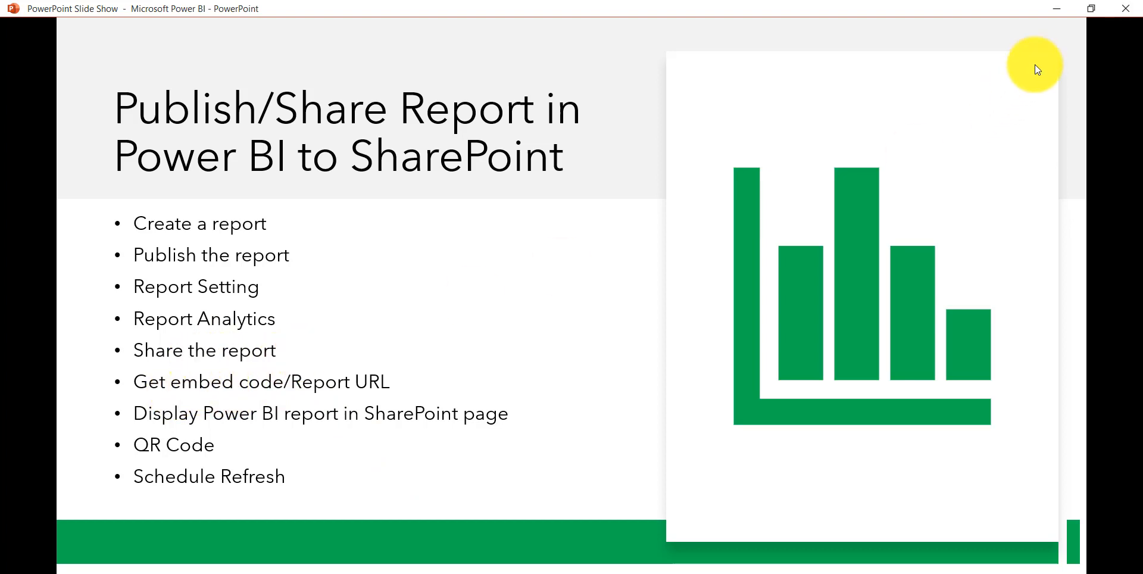
left_click(1059, 14)
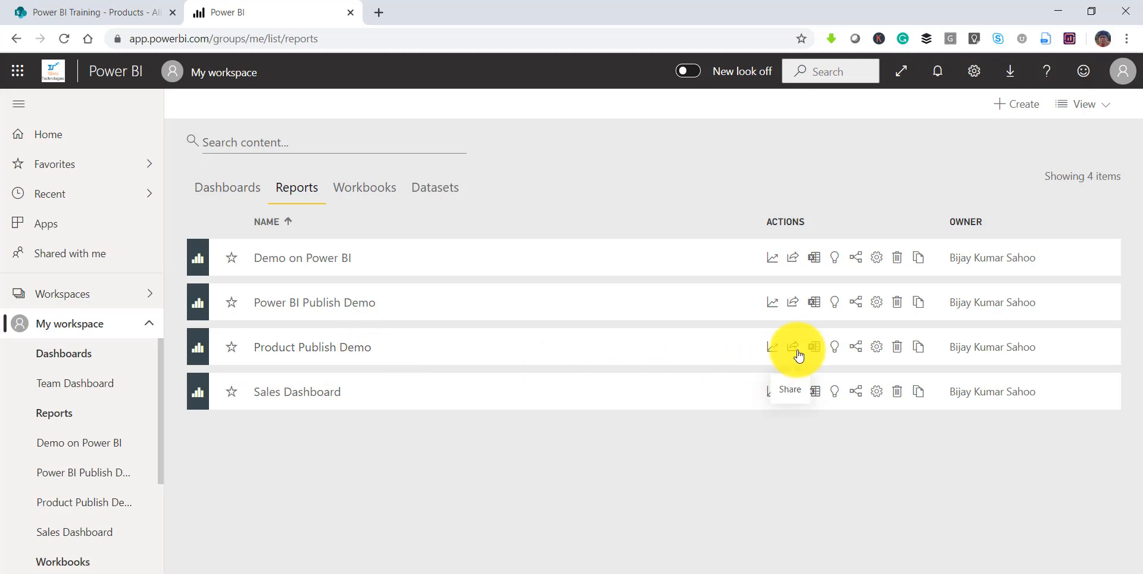
left_click(289, 350)
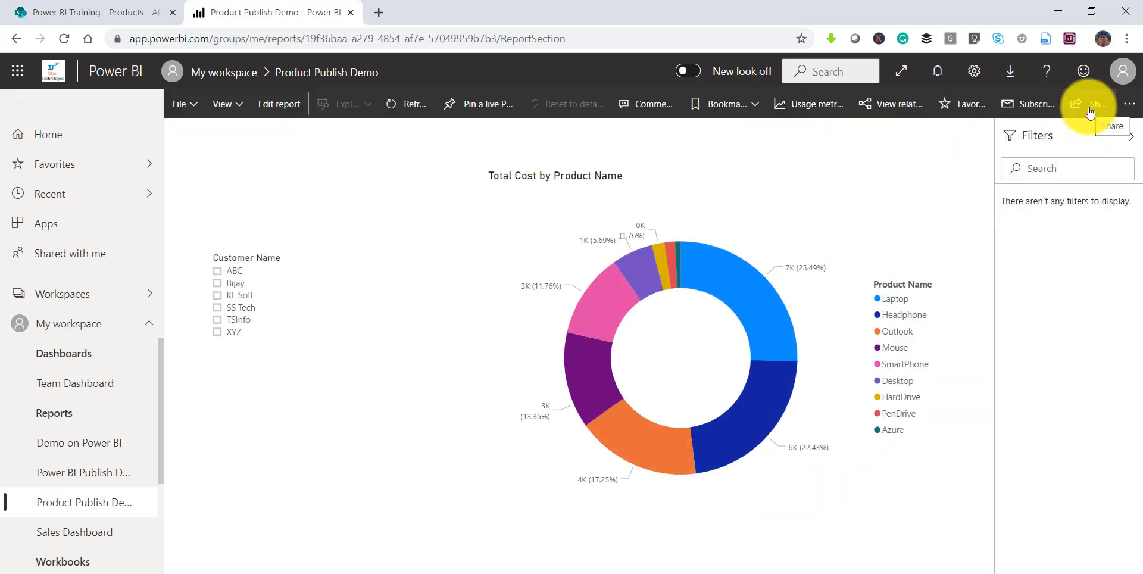
- Share the Product Publish Demo report with a colleague by adding their account as recipient, with all sharing options enabled
left_click(1088, 107)
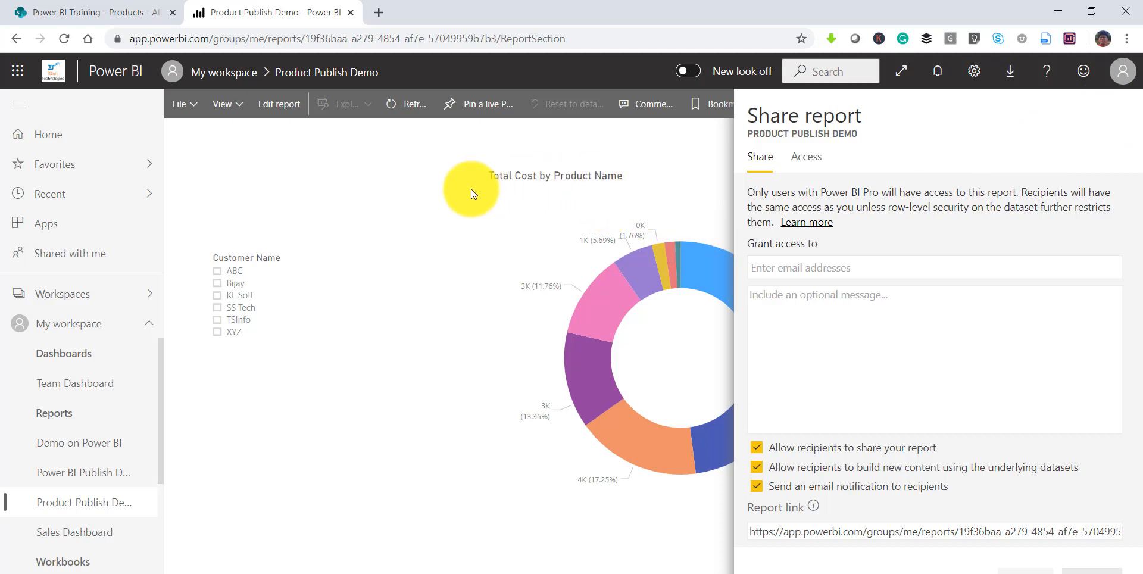
left_click(452, 190)
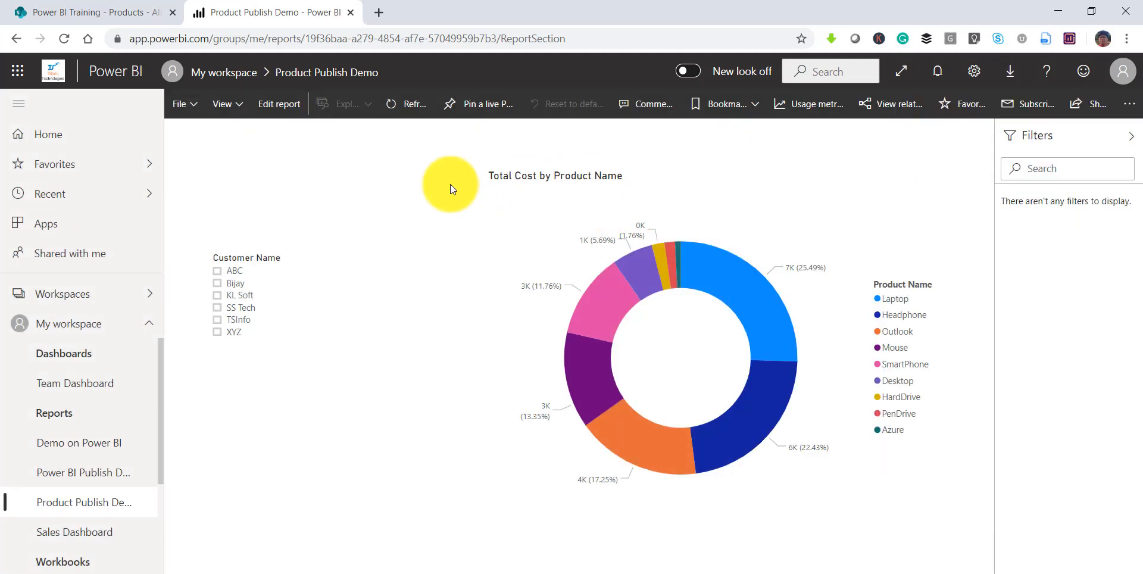
left_click(1081, 113)
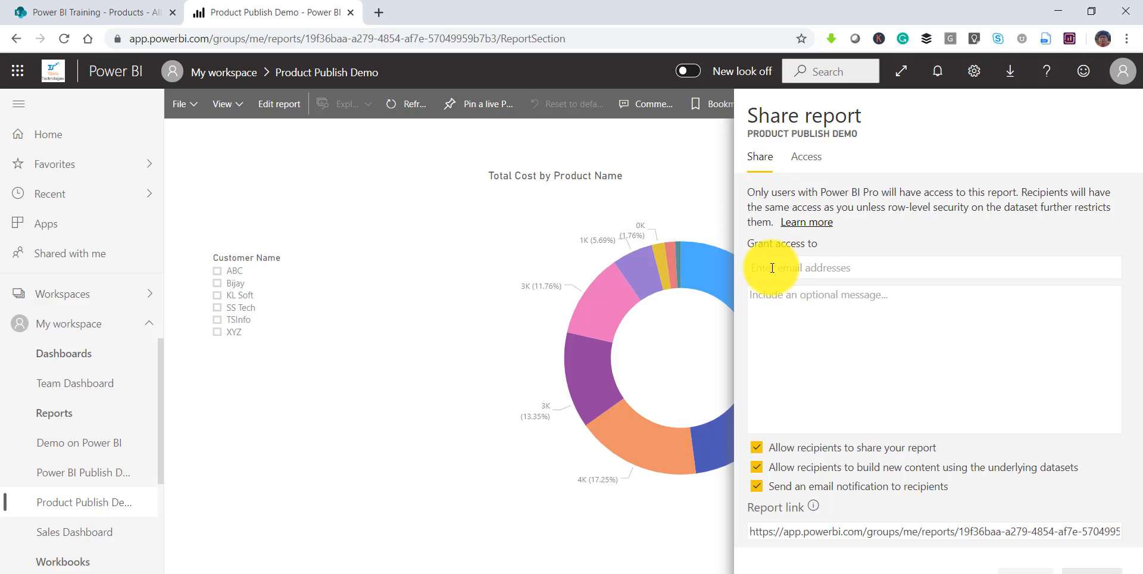
left_click_drag(748, 191, 949, 189)
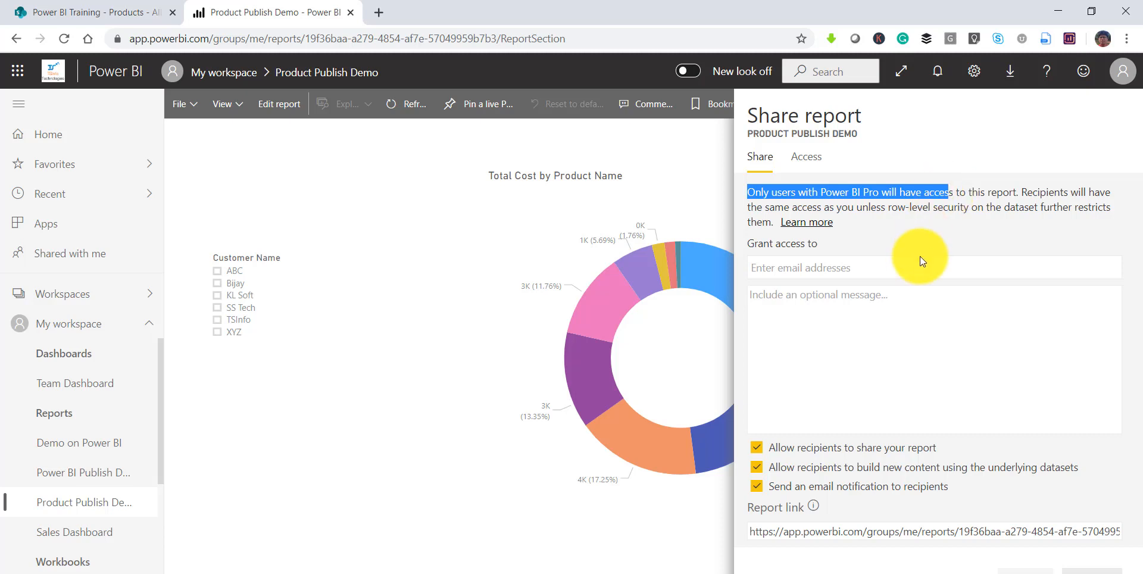
left_click(838, 264)
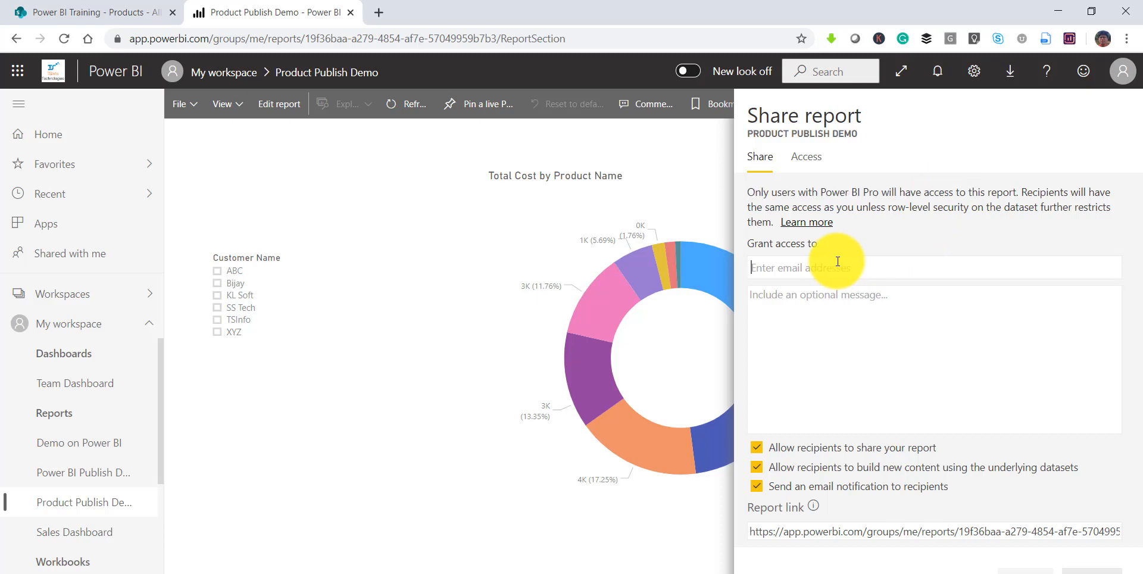
type("raj")
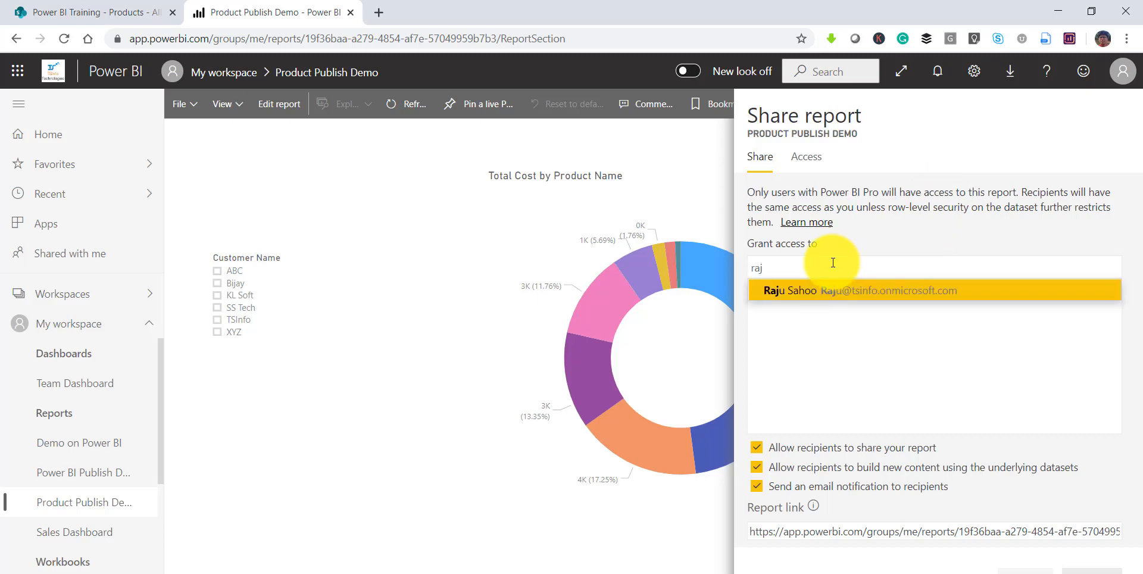
left_click(813, 293)
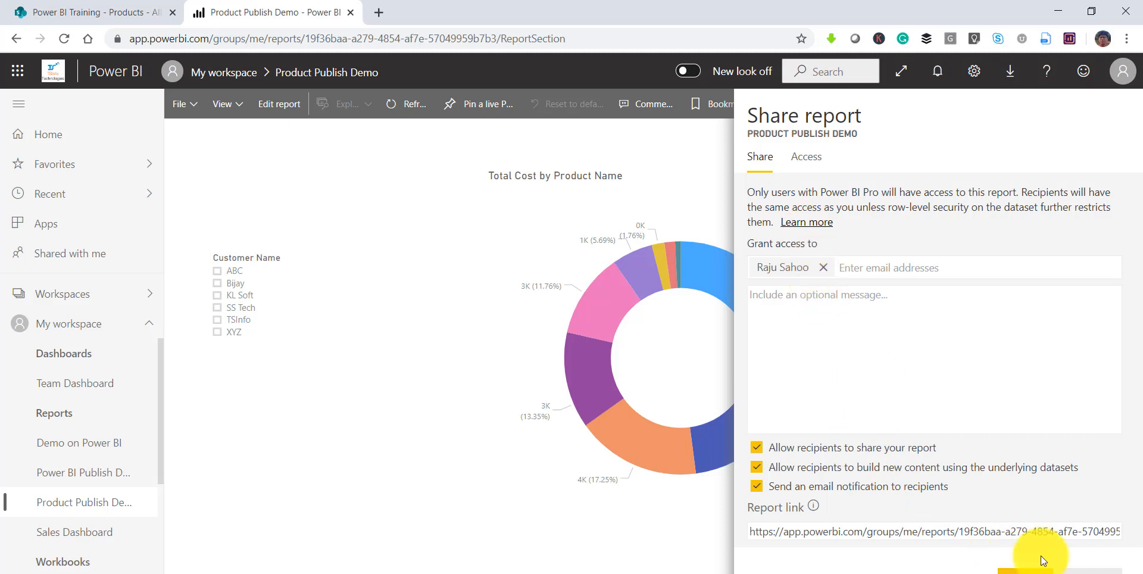
left_click(1026, 569)
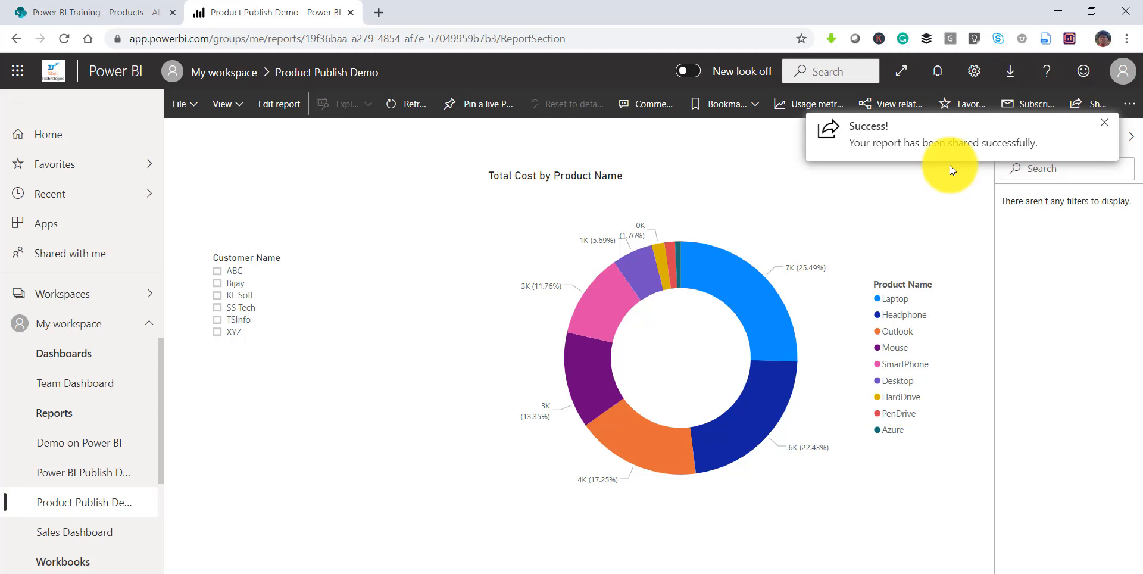
- Examine who has access to the shared report and which permission options exist for the recipient, and close the sharing details
left_click(1082, 102)
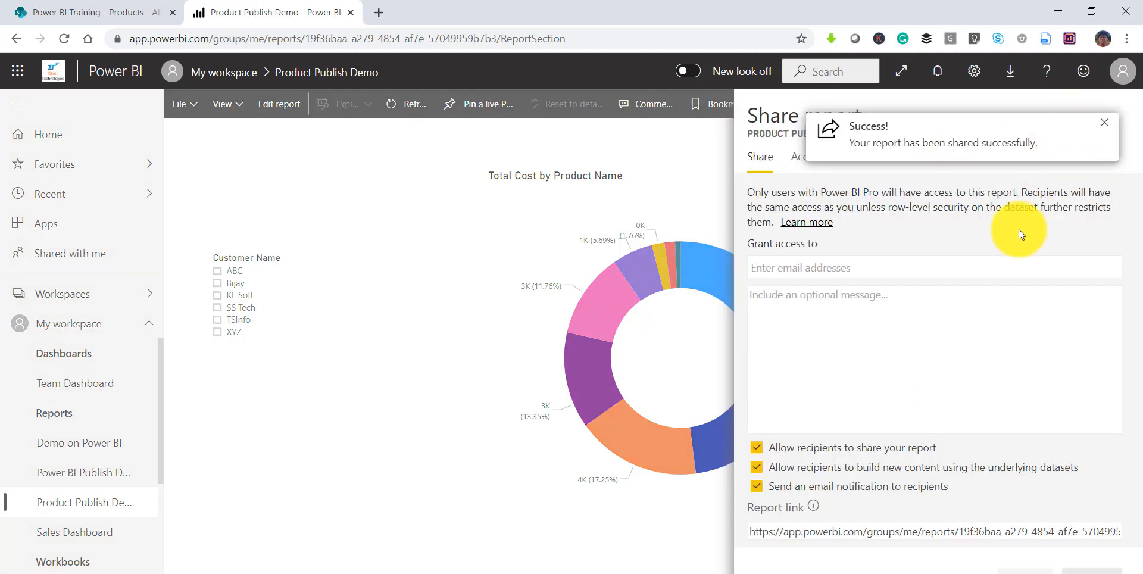
left_click(1104, 122)
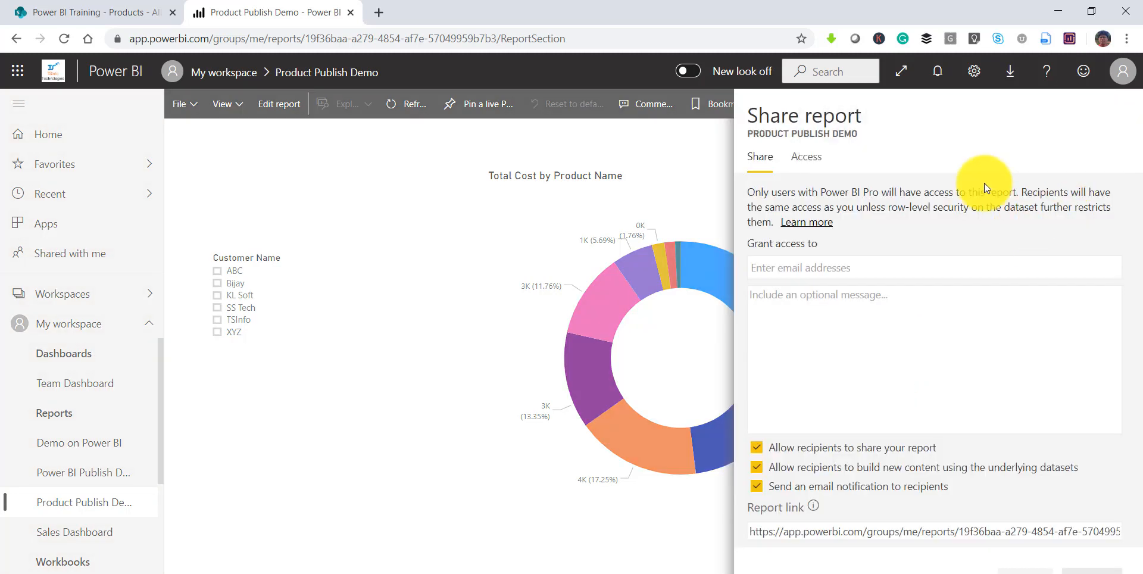
left_click(817, 160)
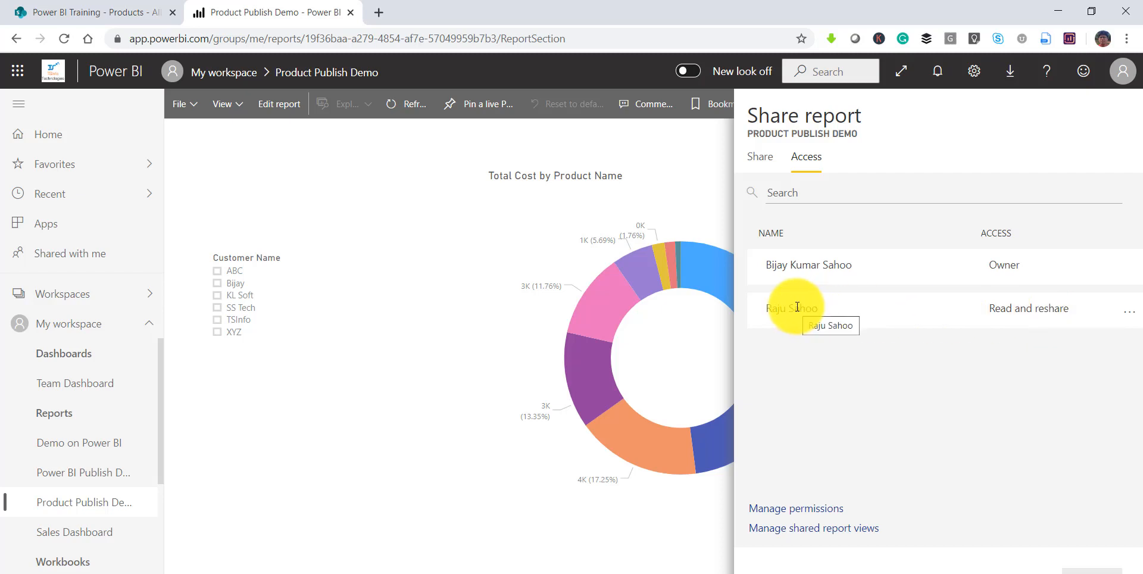
left_click(1124, 319)
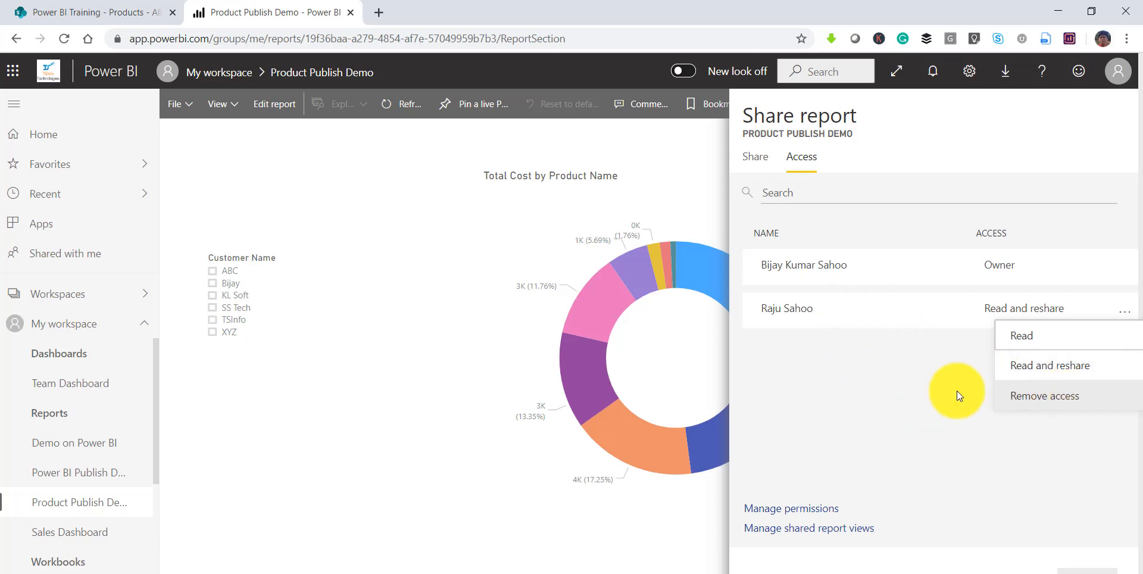
left_click(678, 181)
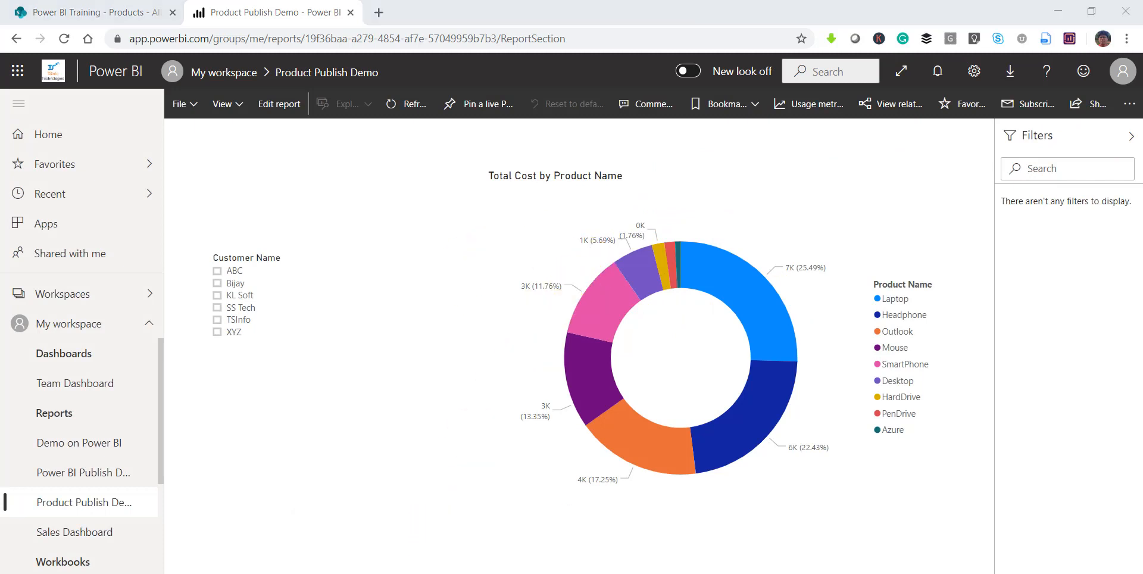
- Switch to the recipient's Outlook inbox and open the shared Product Publish Demo report from the newest Power BI notification mail
left_click(510, 551)
left_click(301, 201)
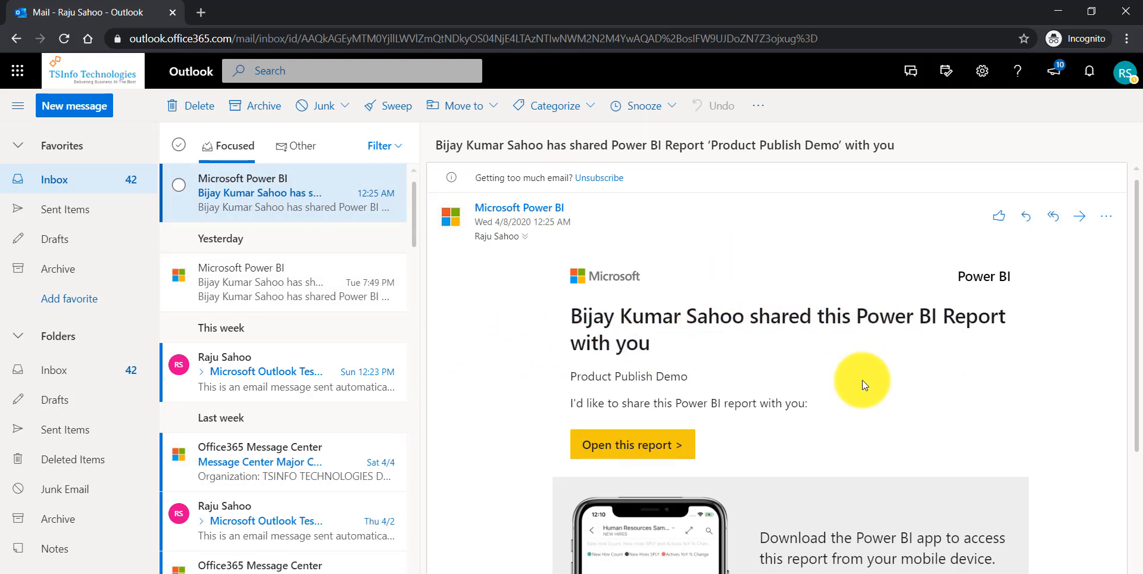
left_click(650, 447)
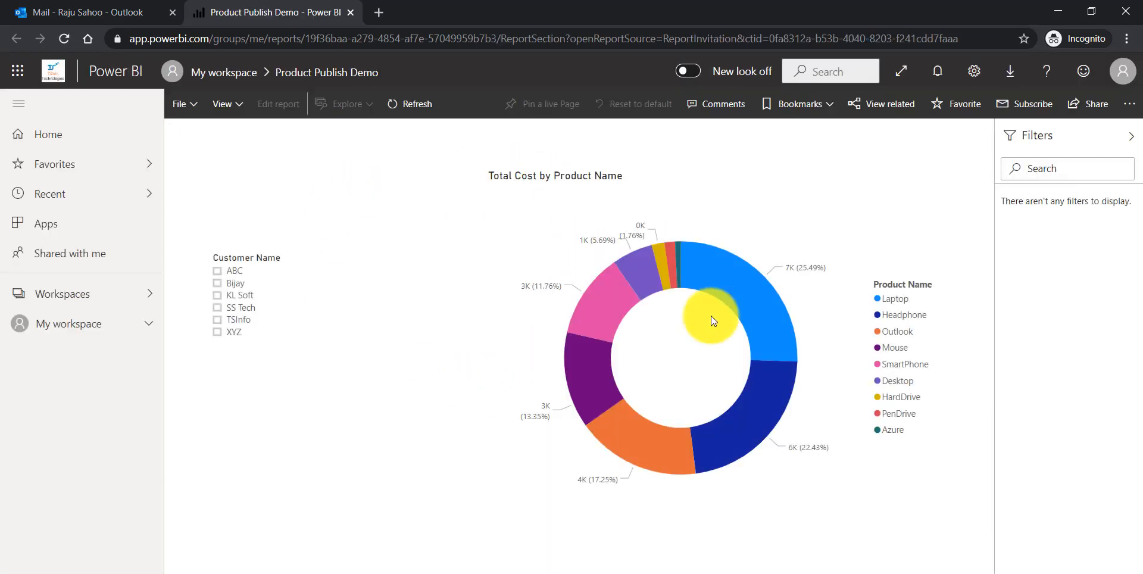
- Check the sharing option in the recipient's view of the report and list all reports shared with that account
mouse_move(716, 263)
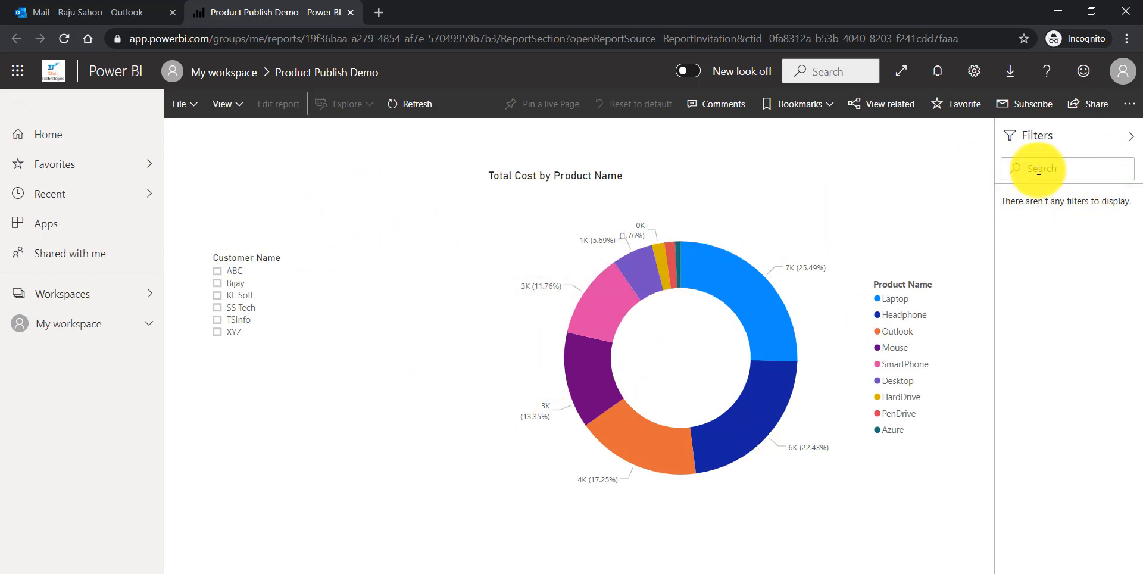
left_click(1089, 110)
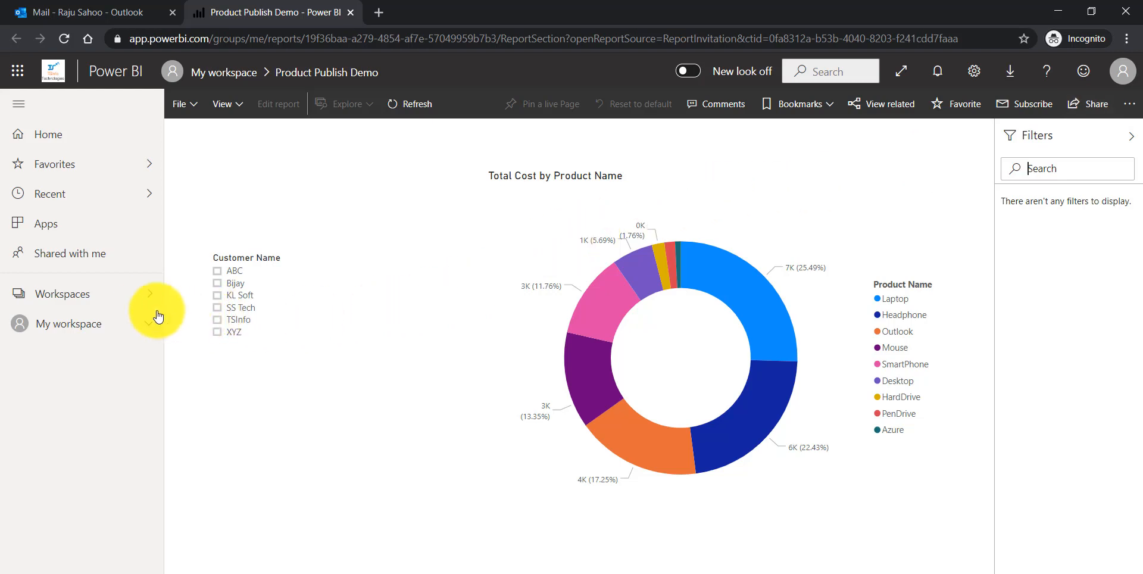
left_click(71, 257)
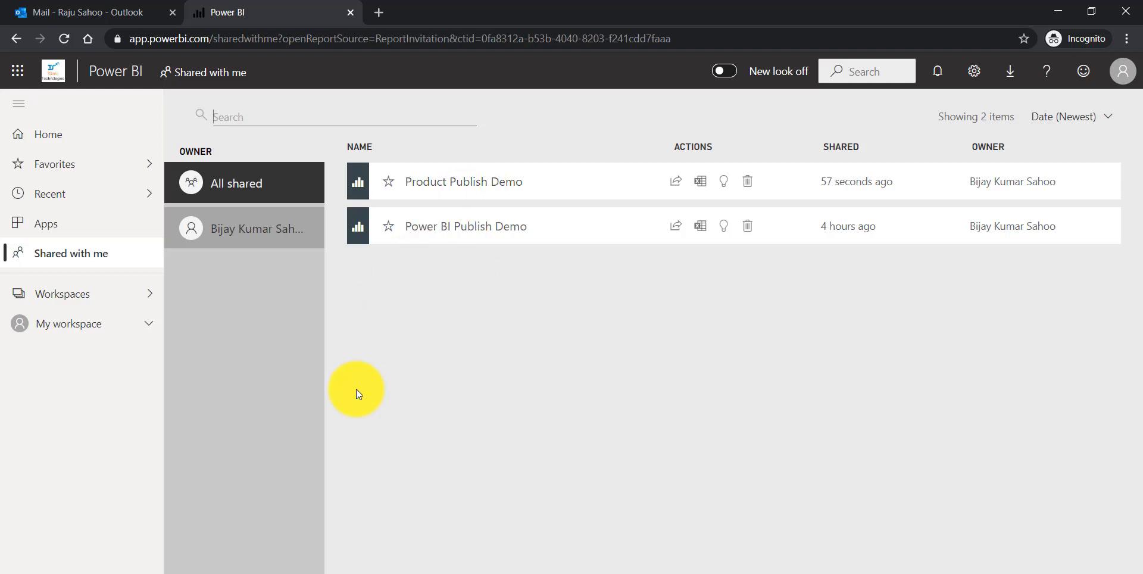
- Switch back to the owner's view of the Product Publish Demo report and open its secure embed code
mouse_move(432, 495)
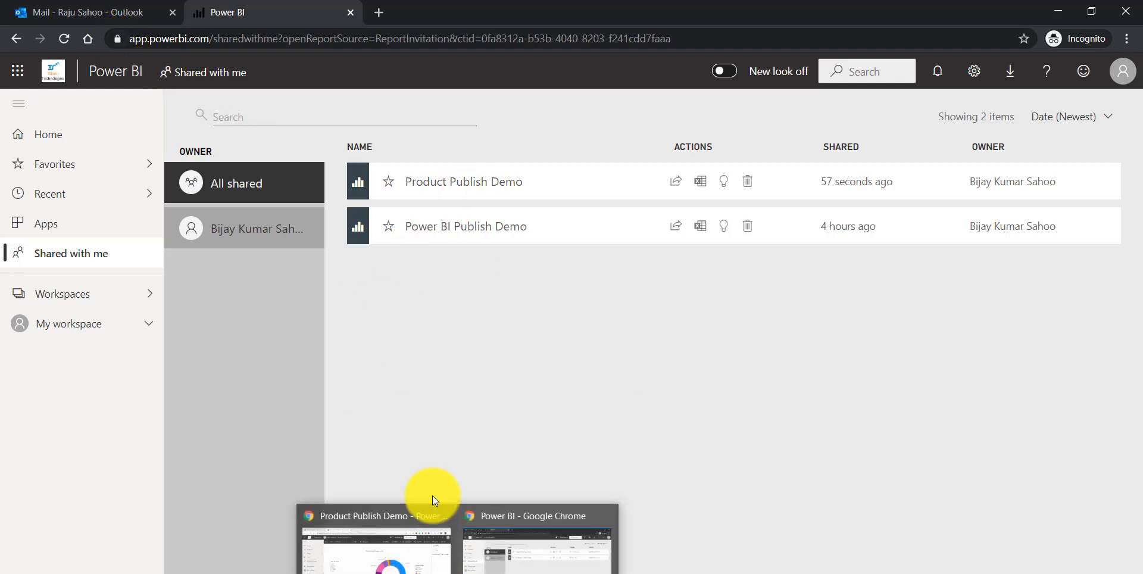
left_click(416, 538)
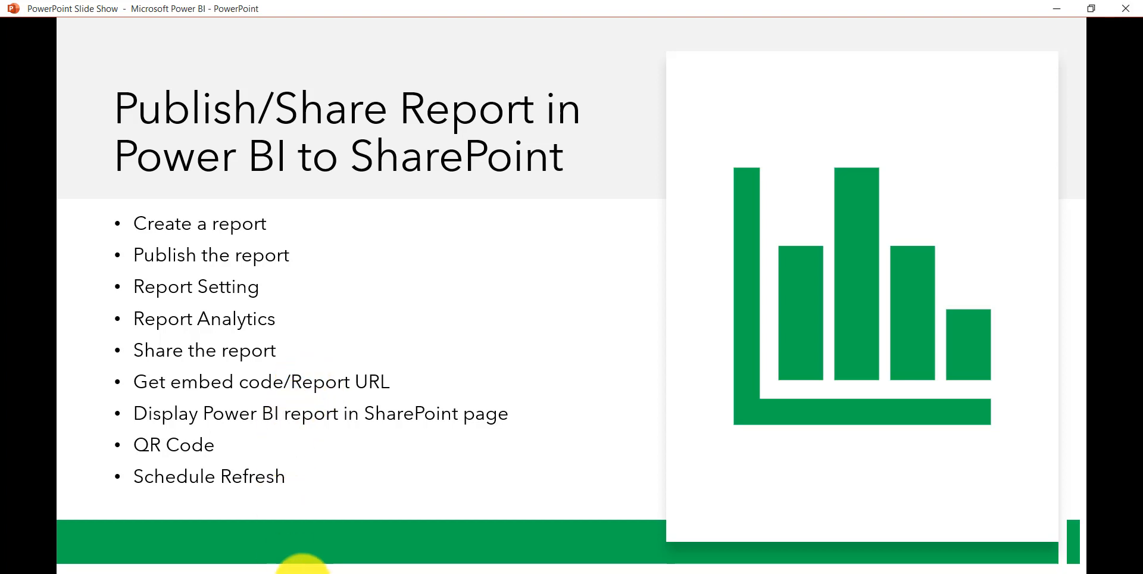
left_click(457, 573)
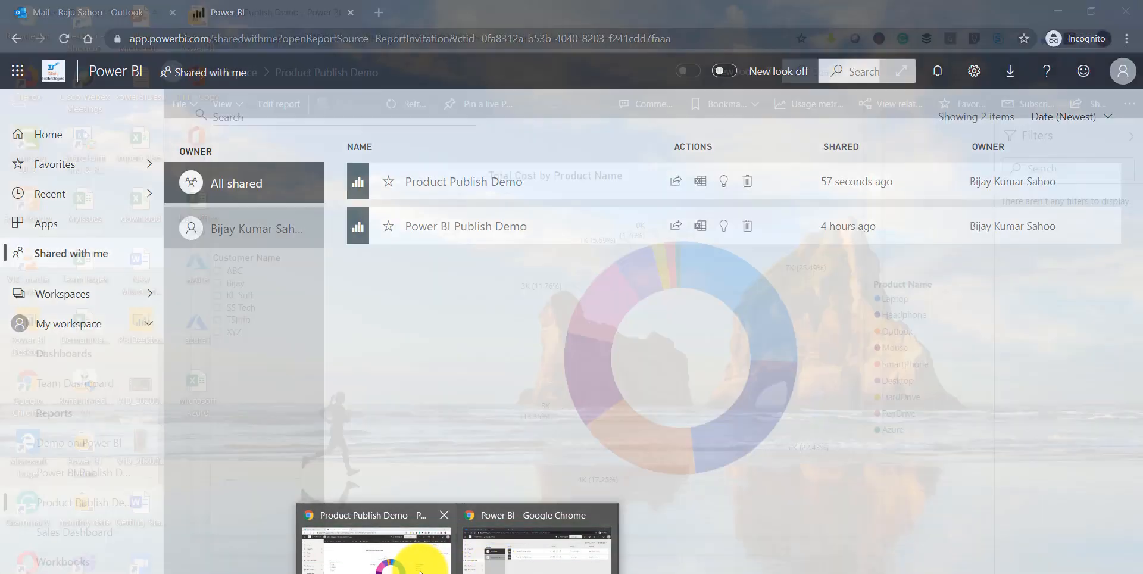
left_click(408, 556)
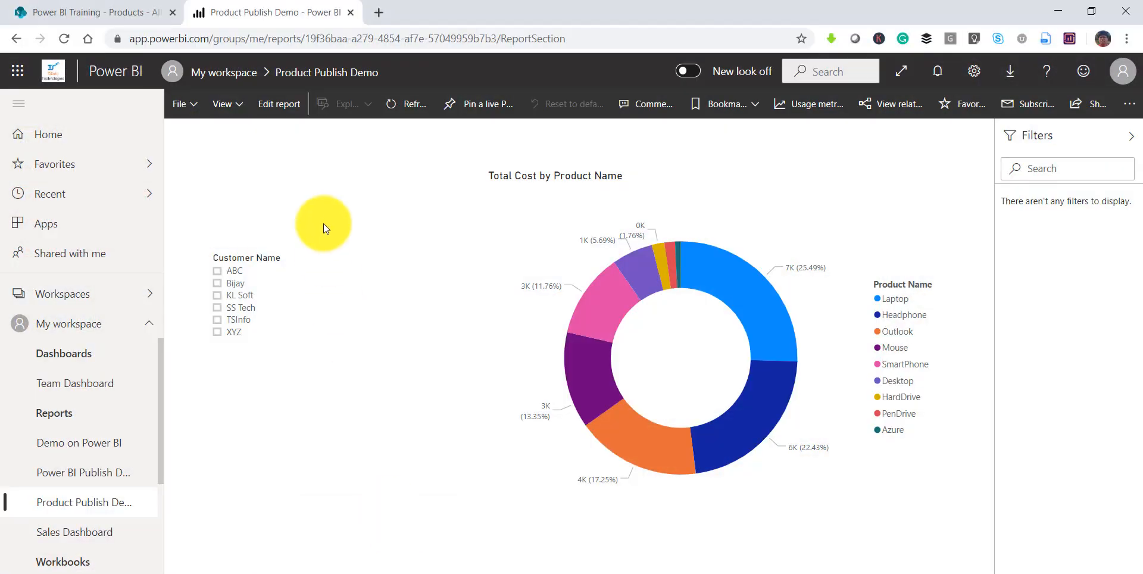
left_click(190, 108)
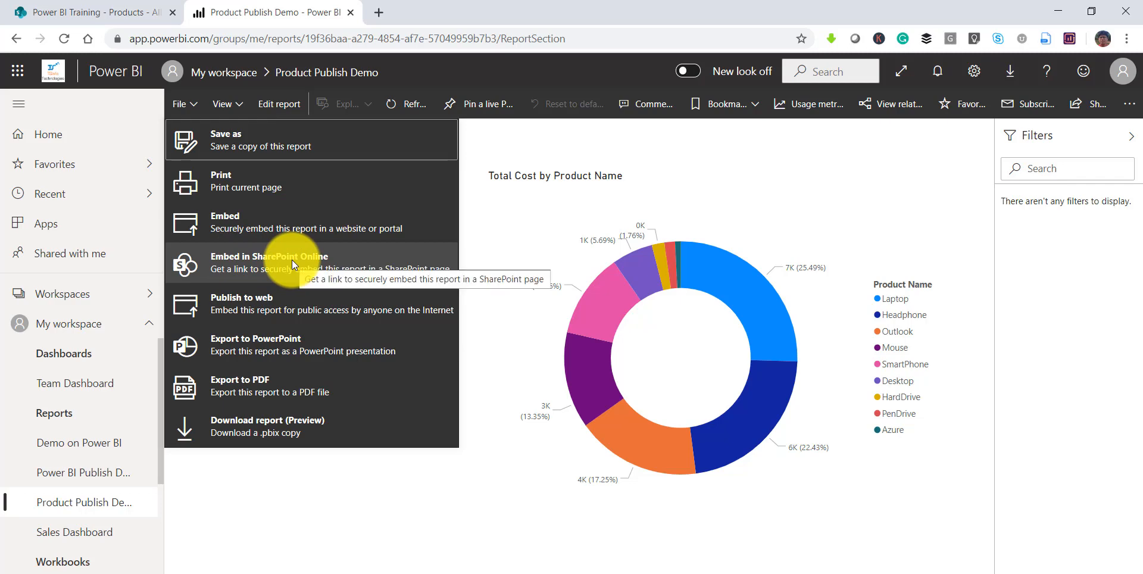
left_click(255, 226)
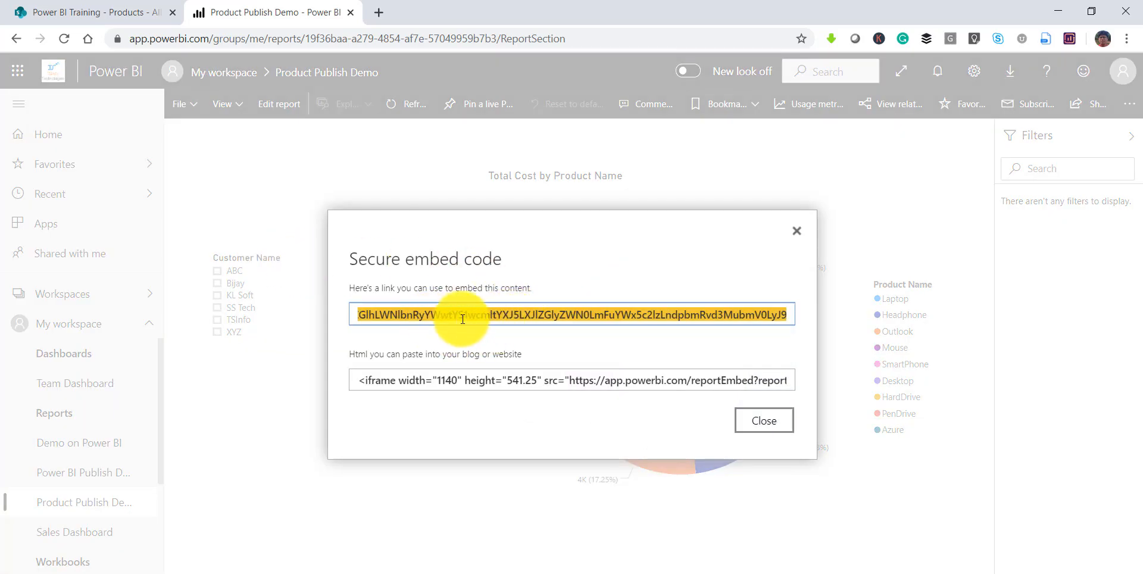
- Copy the complete secure embed link of the report and close the embed code dialog
left_click(488, 312)
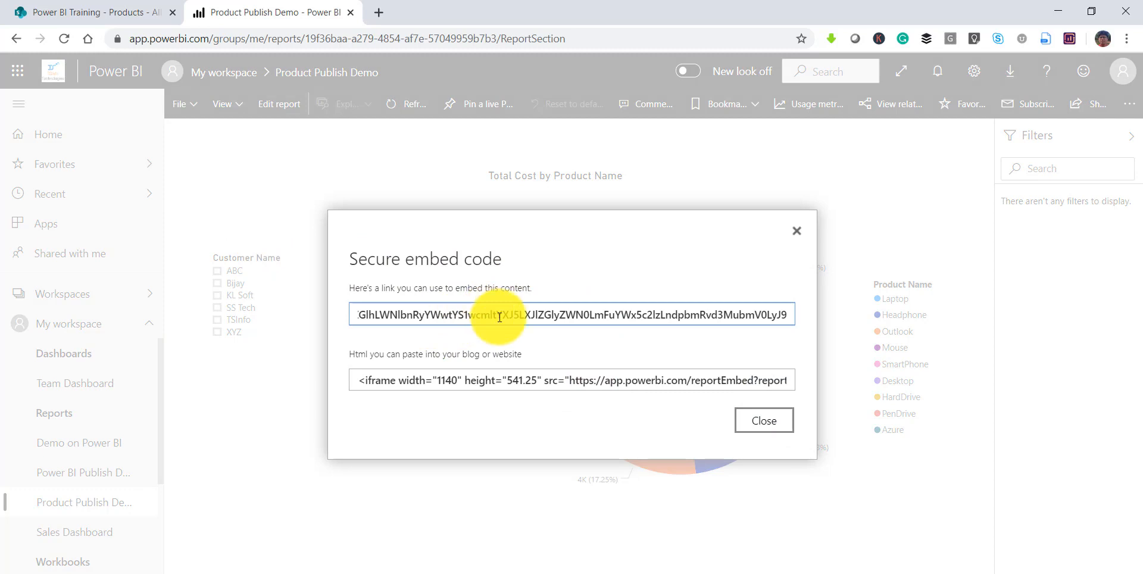
double_click(500, 316)
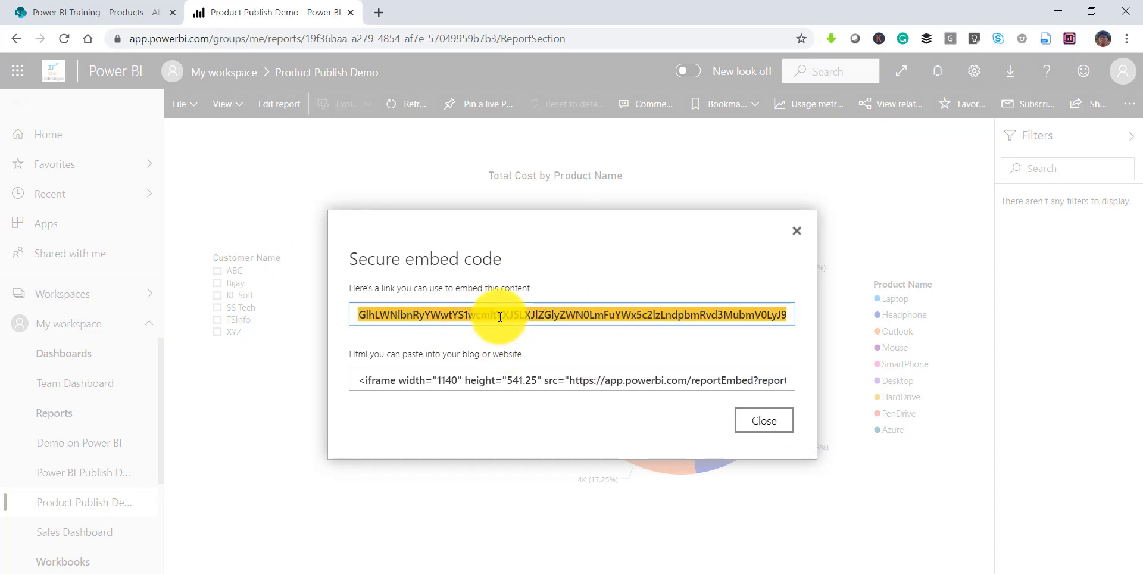
left_click_drag(485, 315, 425, 323)
left_click(419, 314)
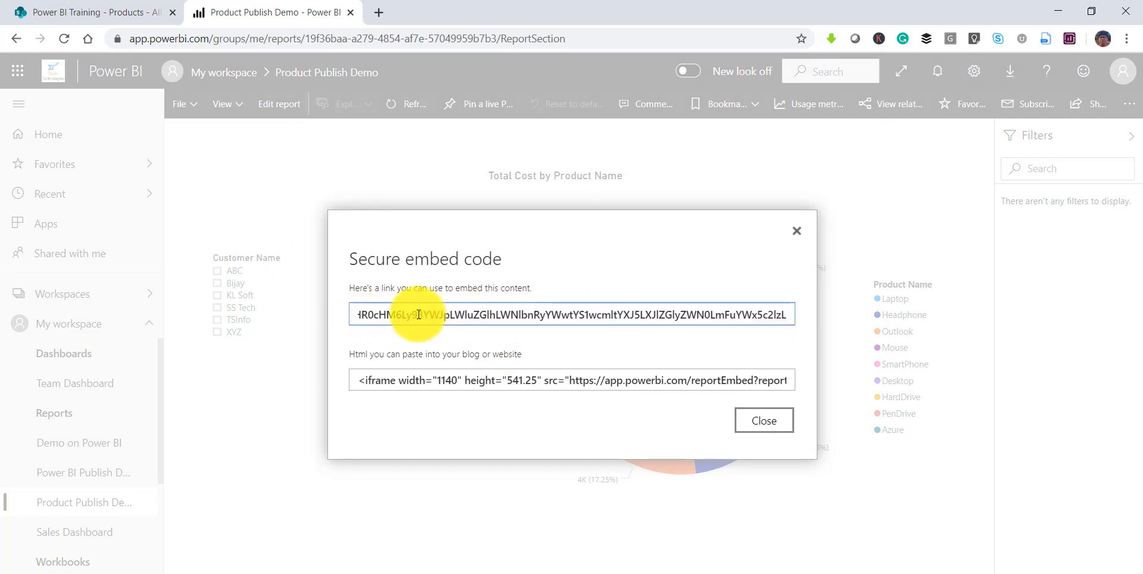
double_click(418, 315)
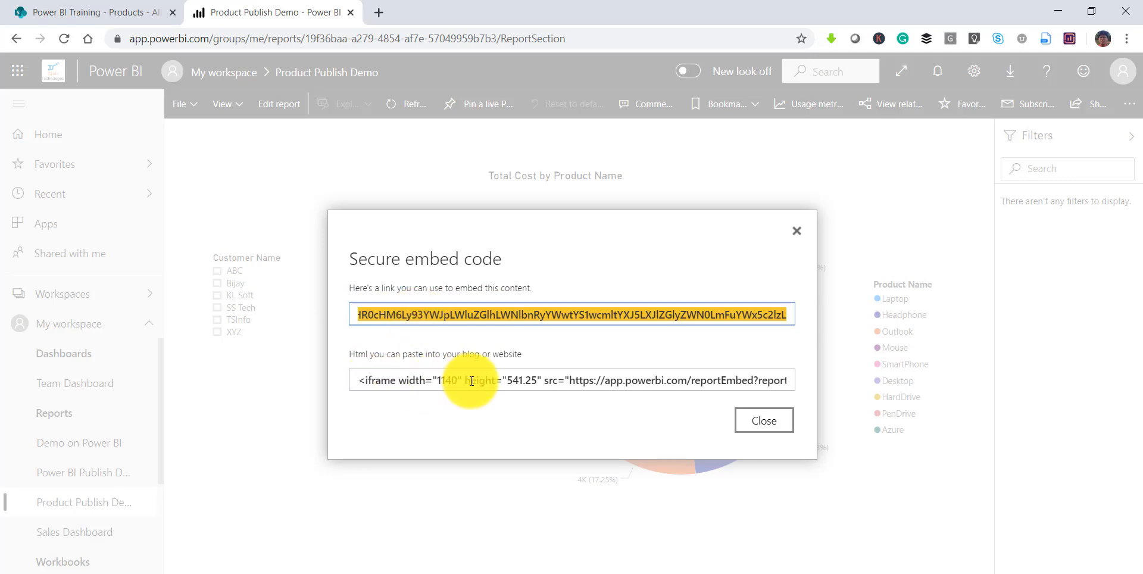
left_click(455, 315)
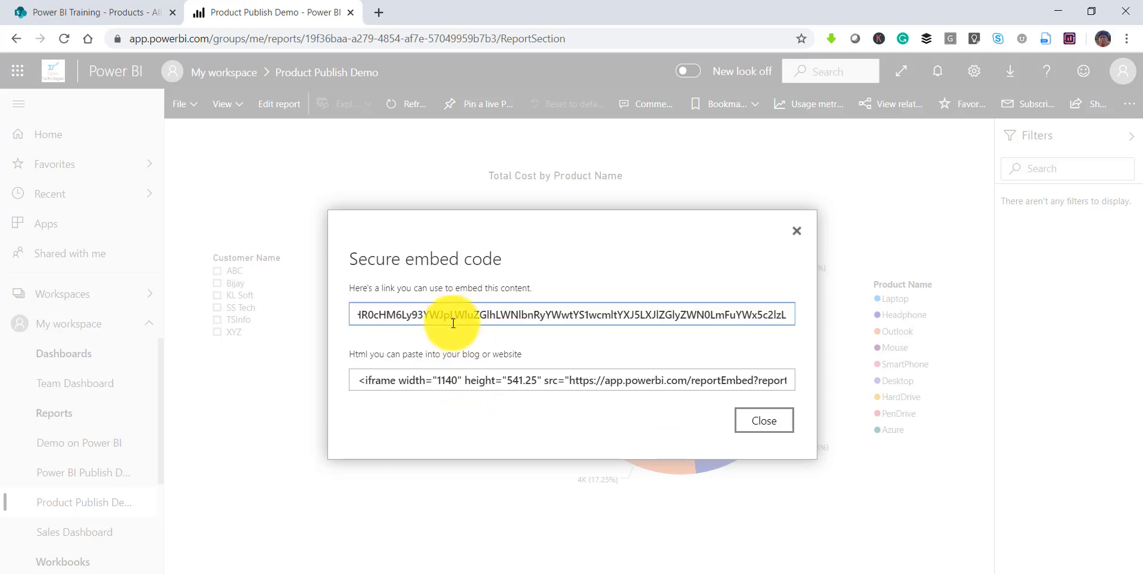
key("ctrl+a")
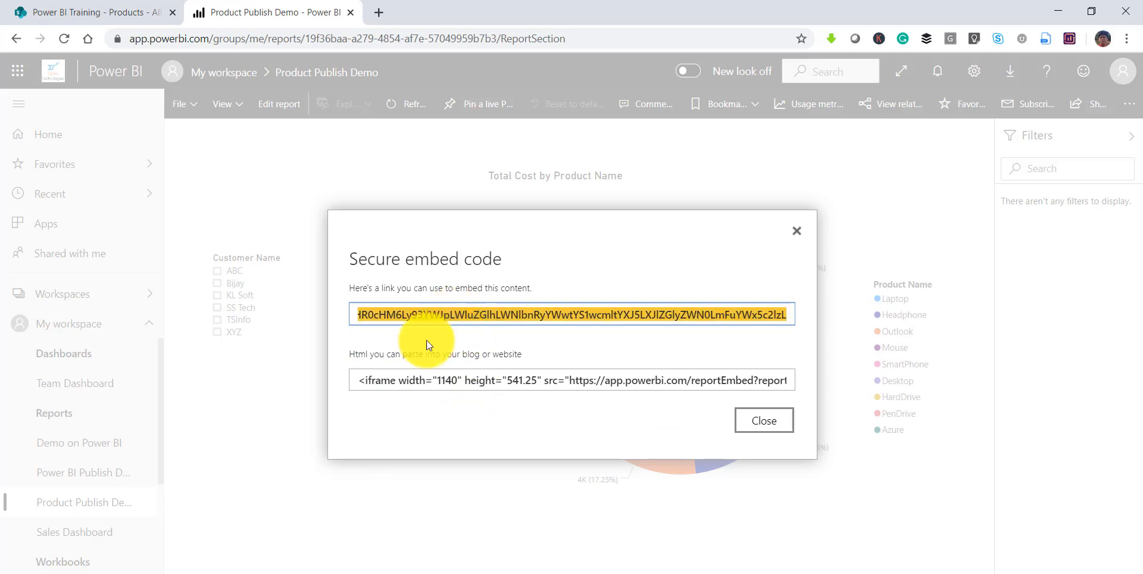
left_click(767, 420)
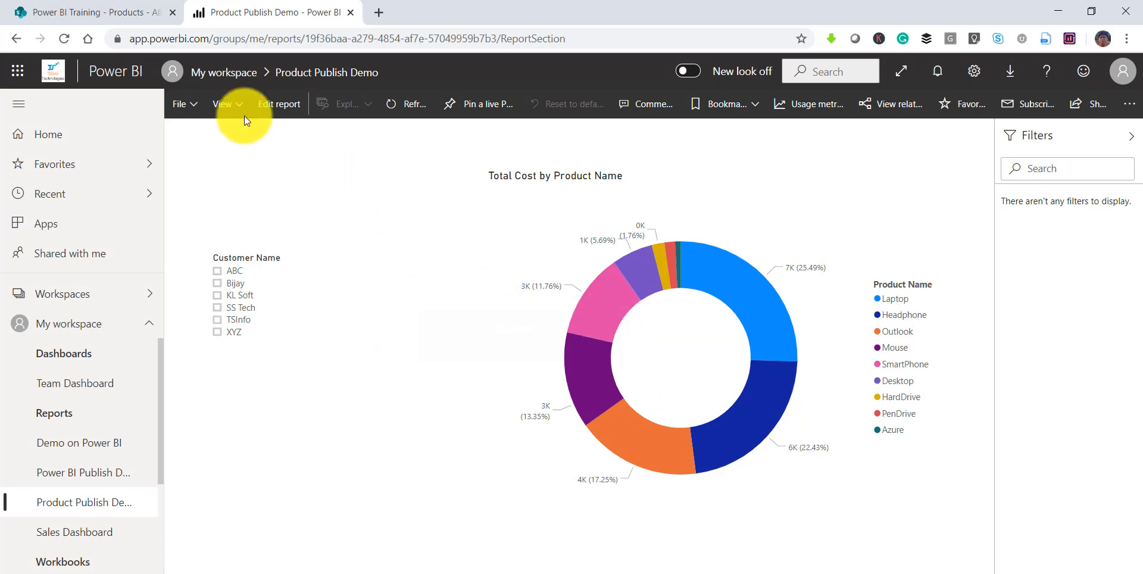
- Open the home page of the Power BI Training SharePoint site in a separate tab and create a new page from the Blank template
left_click(141, 22)
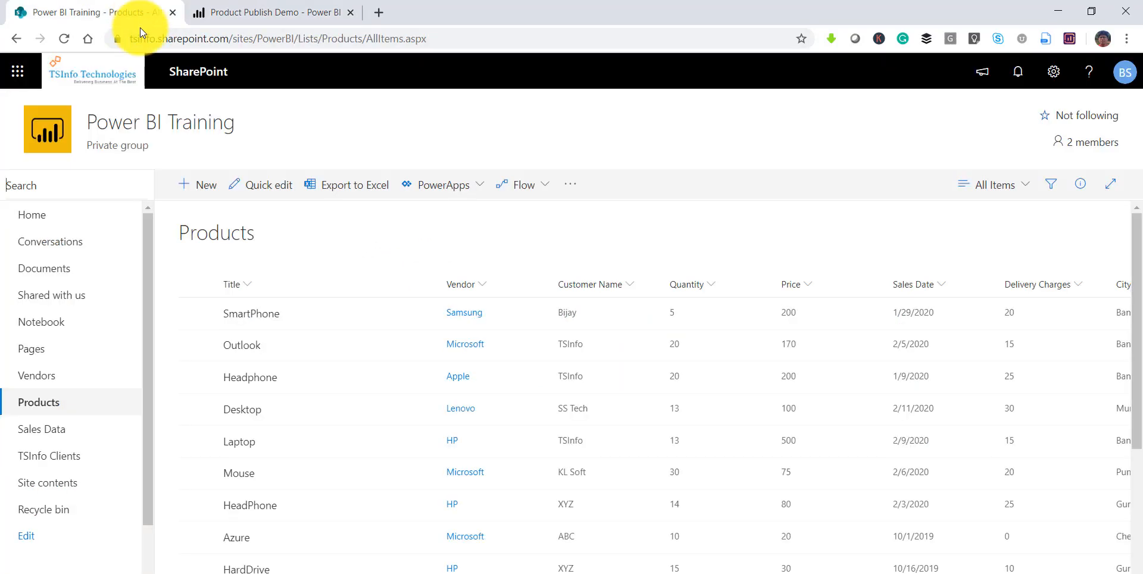
left_click(32, 217, "ctrl")
left_click(259, 7)
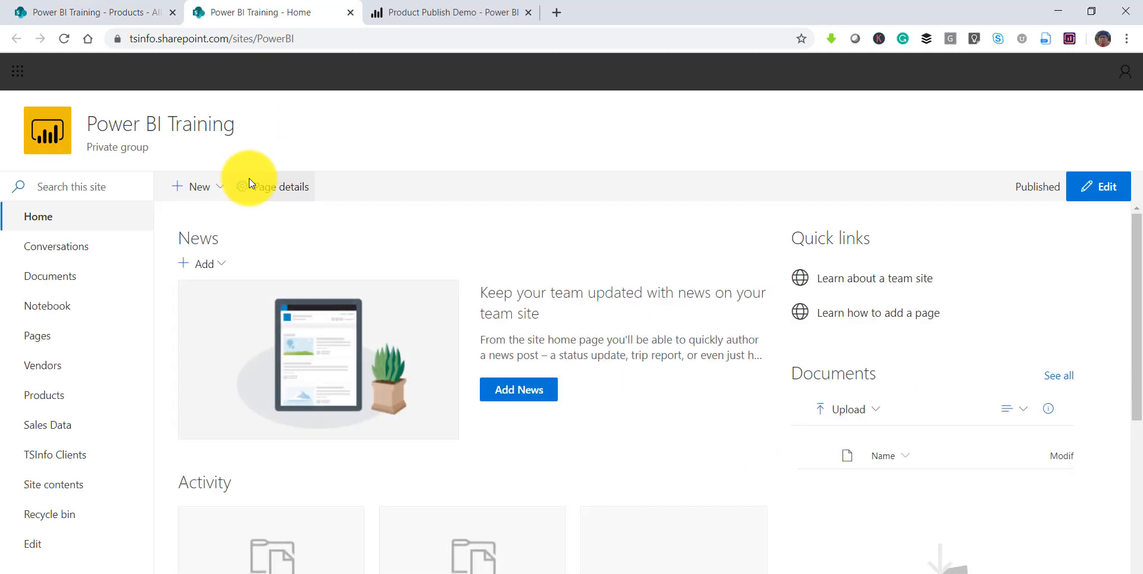
left_click(224, 196)
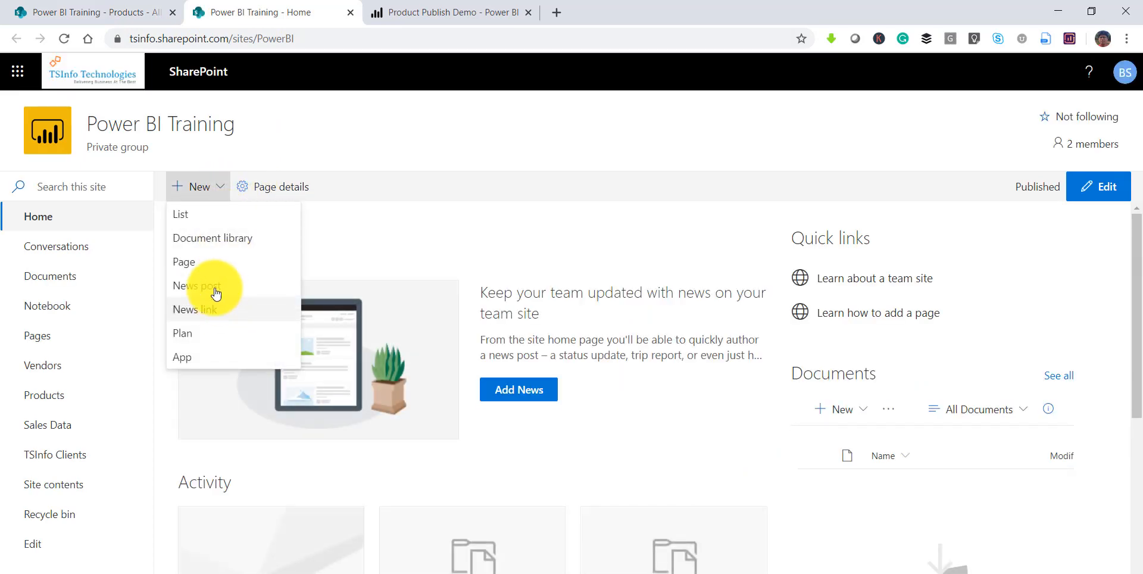
left_click(306, 272)
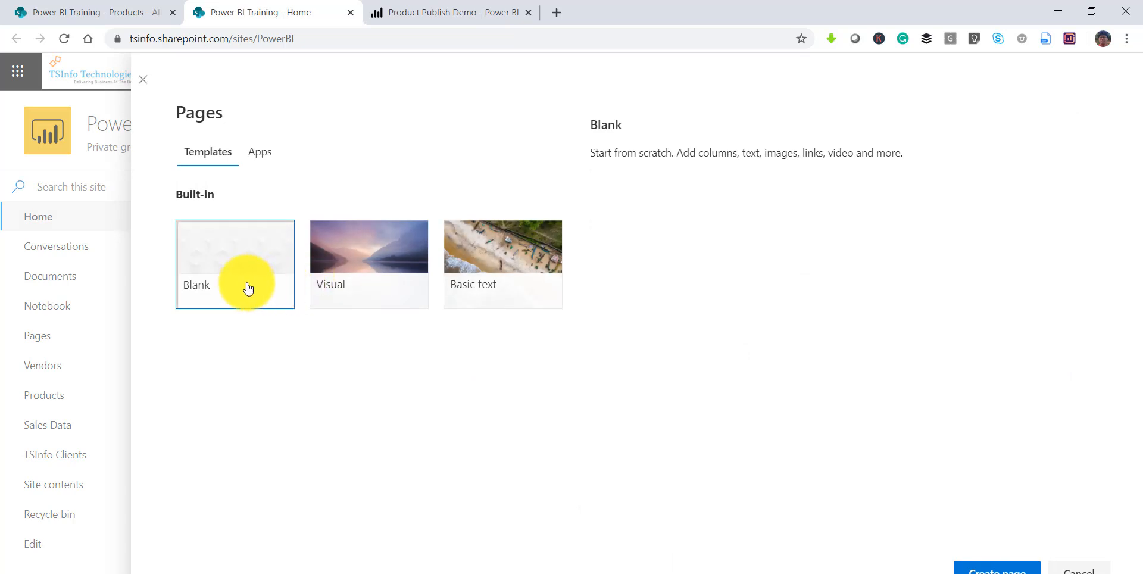
left_click(997, 568)
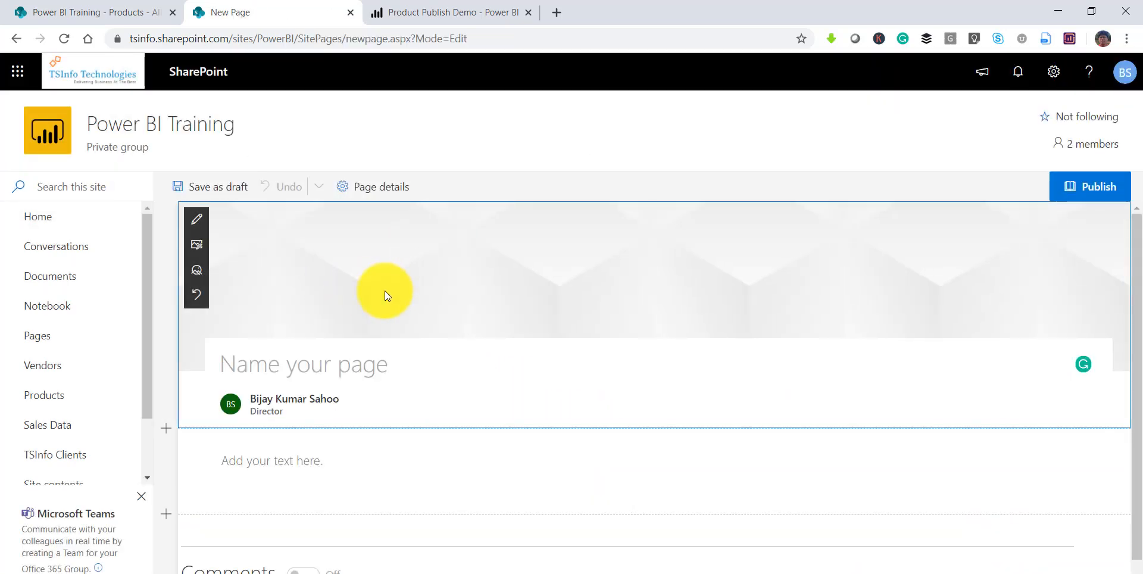
- Name the new SharePoint page "Power BI Report"
type("Powe")
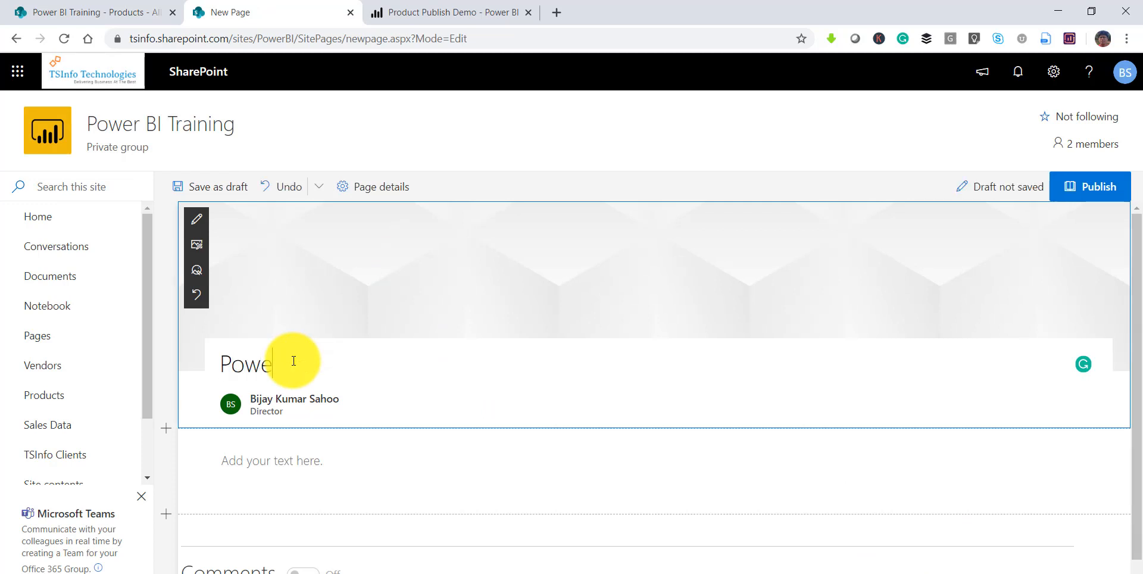
type("r BI Repo")
key("BackSpace")
key("BackSpace")
type("eport")
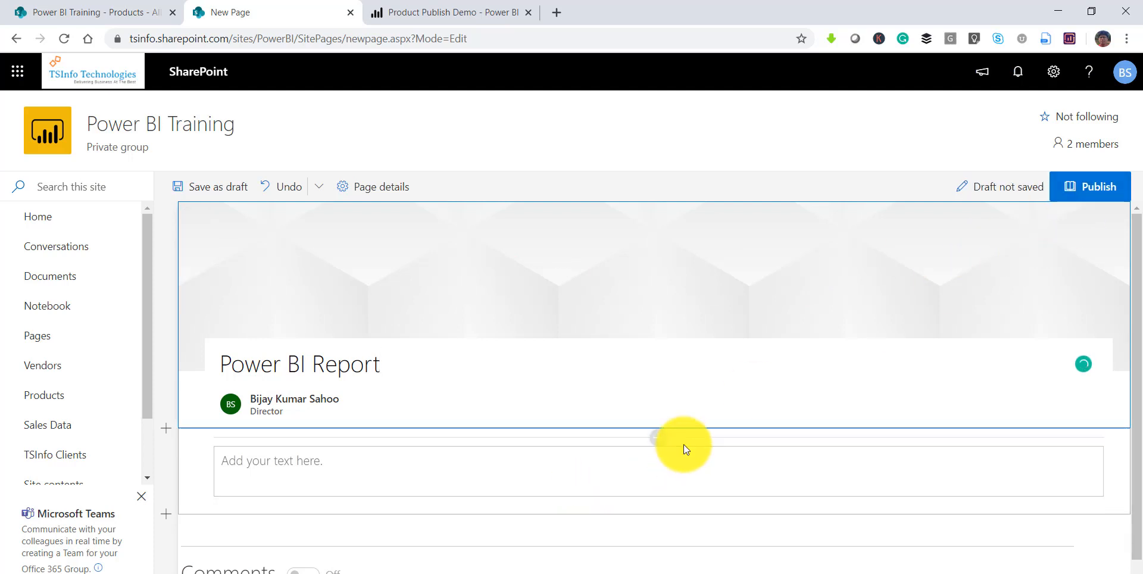
- Add a Power BI web part above the page's text area and load the report into it with the copied embed link
left_click(656, 439)
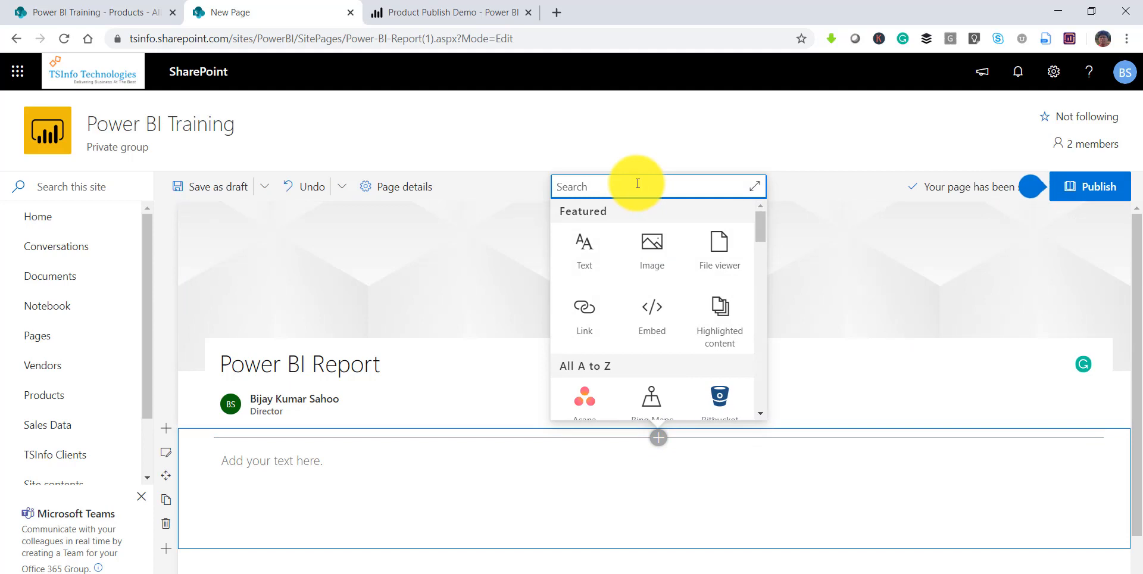
type("powe")
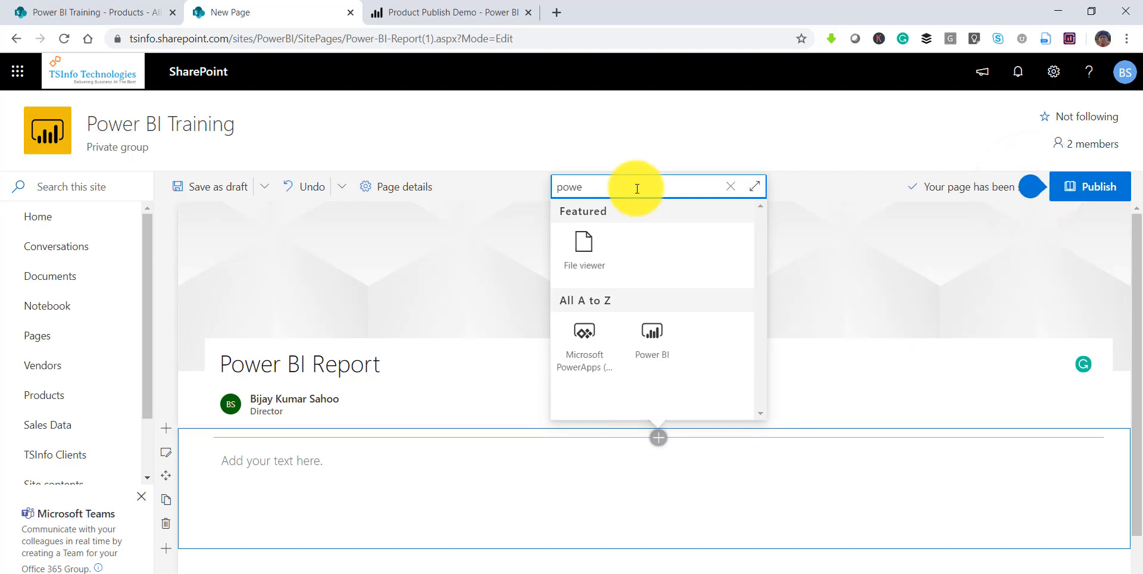
left_click(654, 360)
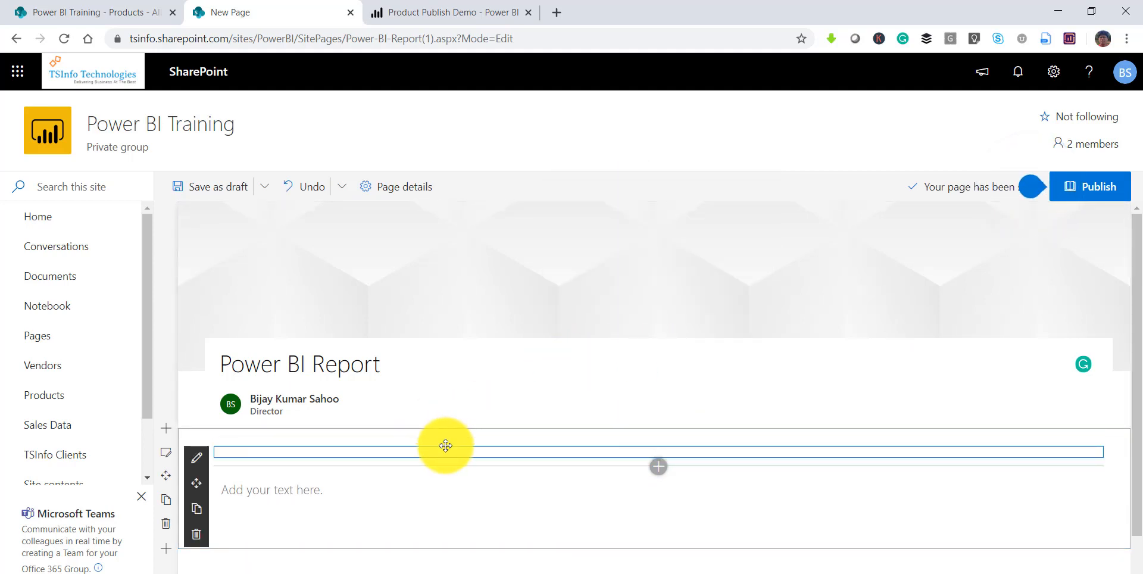
scroll(446, 445, "down", 4)
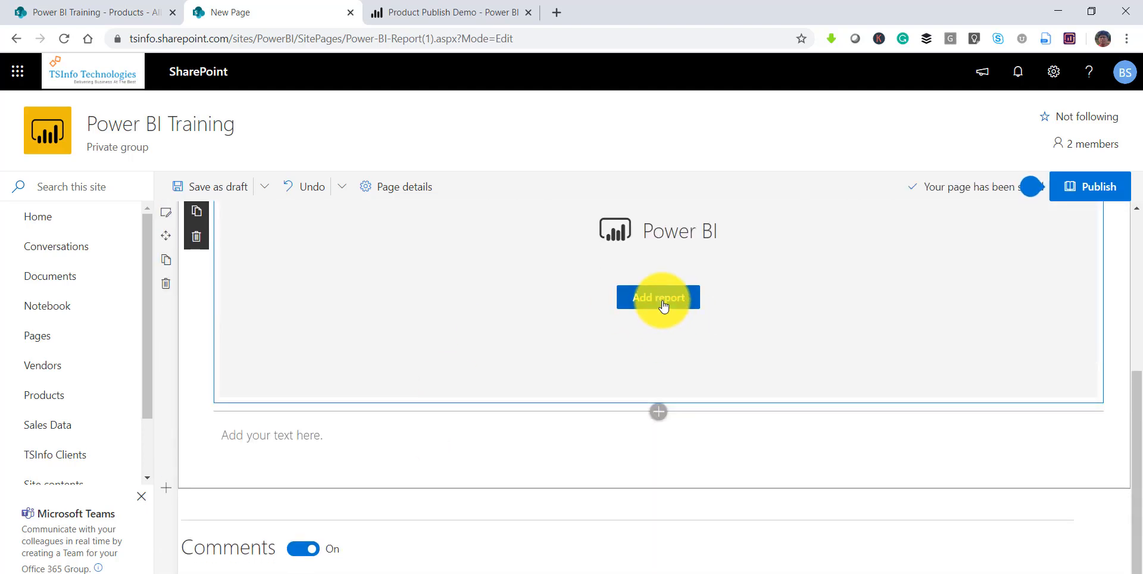
left_click(662, 304)
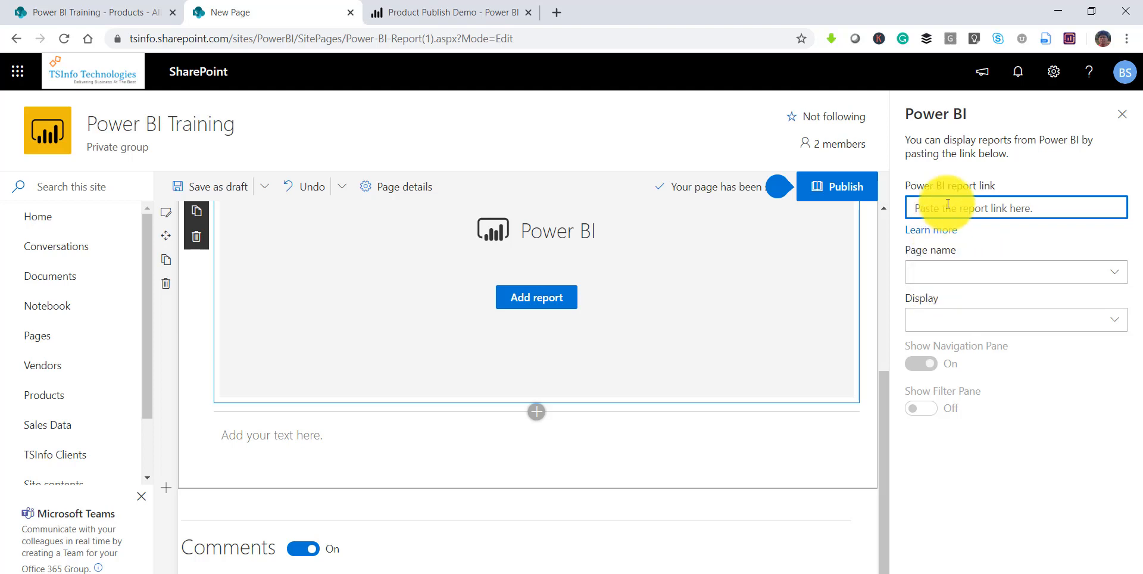
key("ctrl+v")
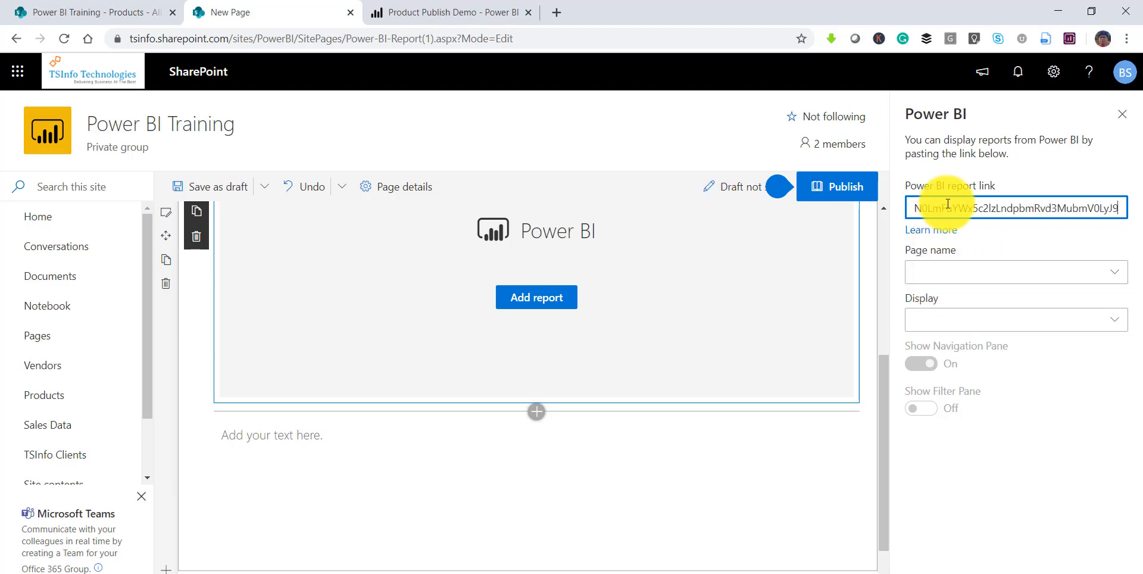
left_click(986, 233)
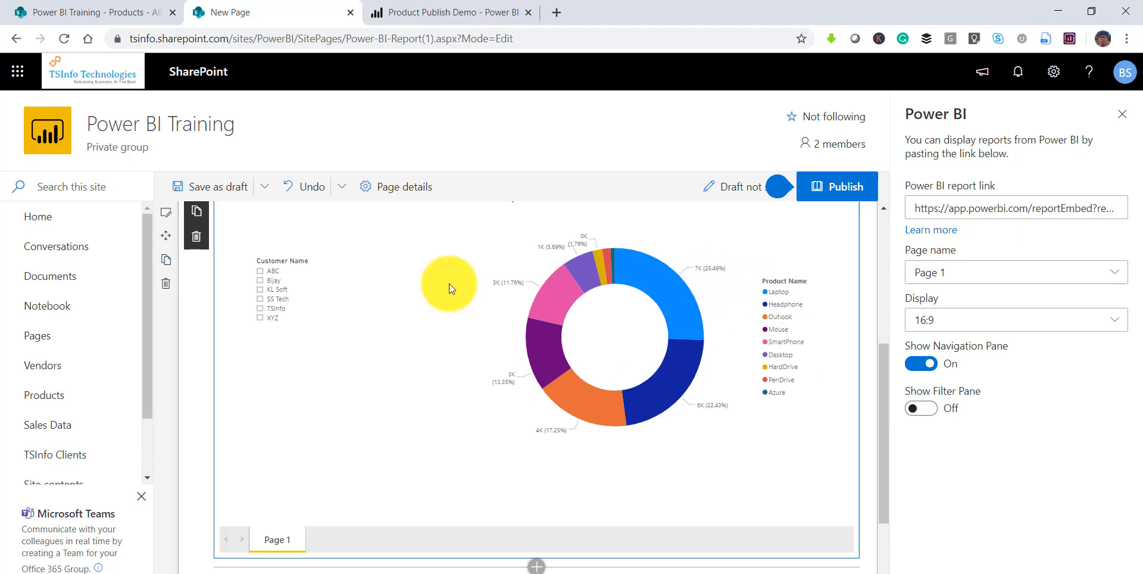
- Check the web part's page name choices, turn on Show Filter Pane, and close the web part settings
left_click(959, 274)
left_click(957, 272)
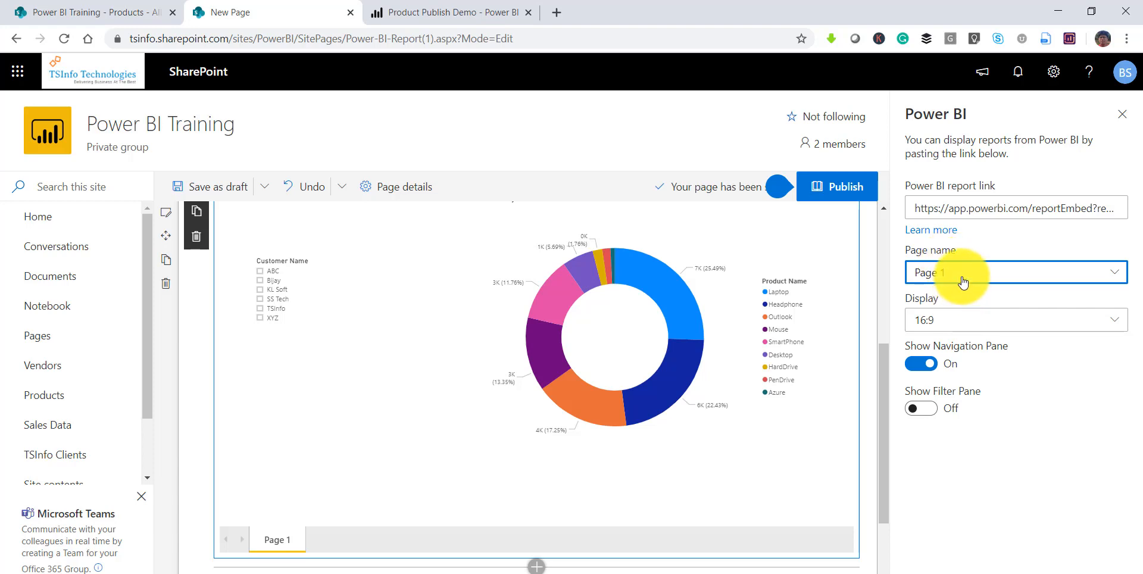
left_click(930, 411)
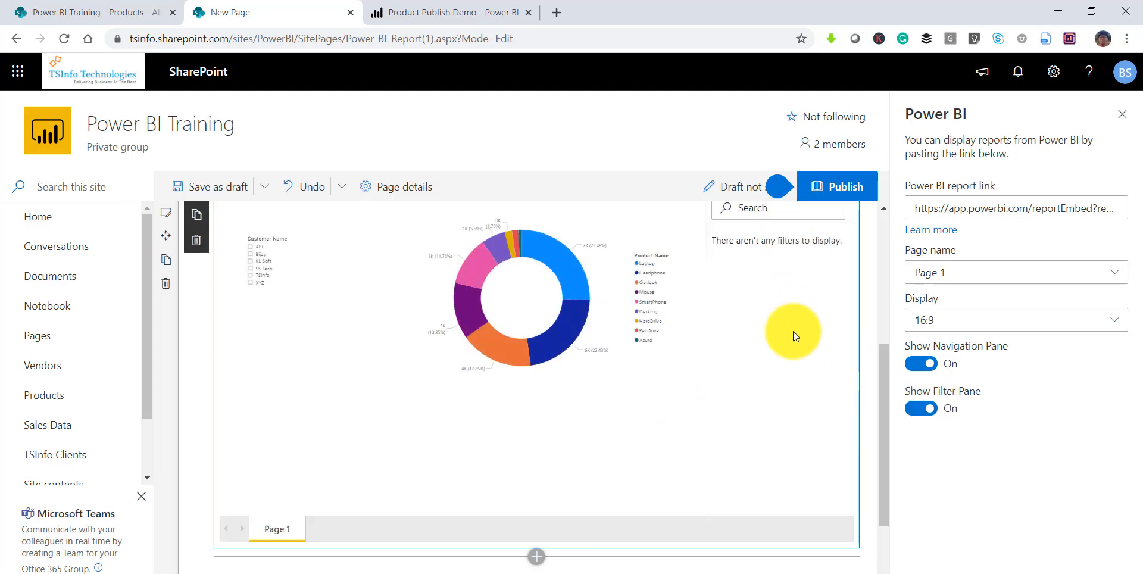
scroll(793, 331, "up", 3)
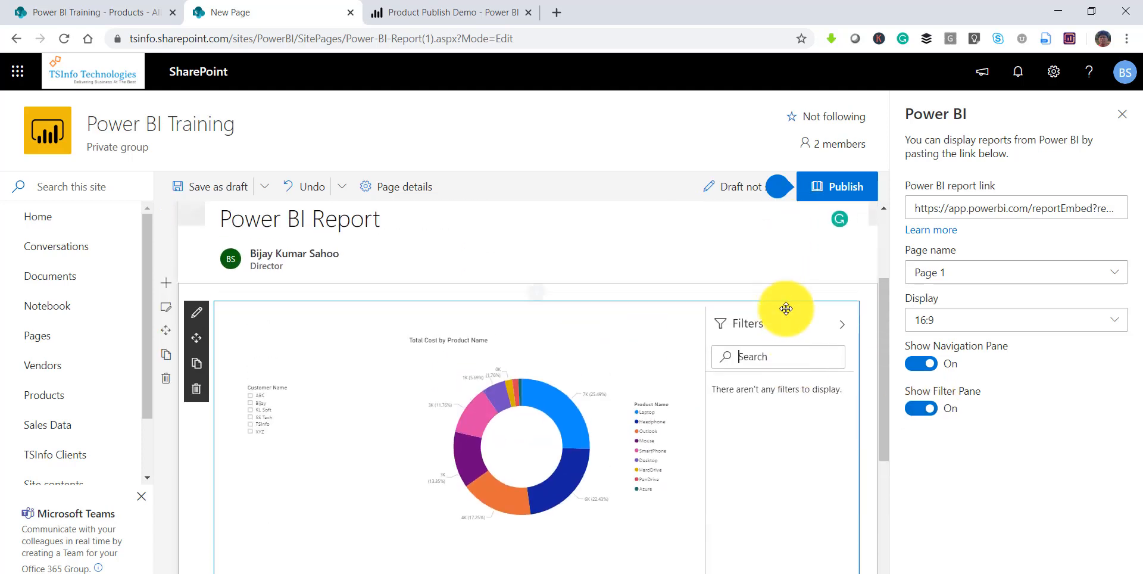
left_click(1122, 115)
- Publish the SharePoint page, dismiss the page promotion options, and view the embedded report
scroll(658, 440, "down", 5)
scroll(658, 438, "up", 3)
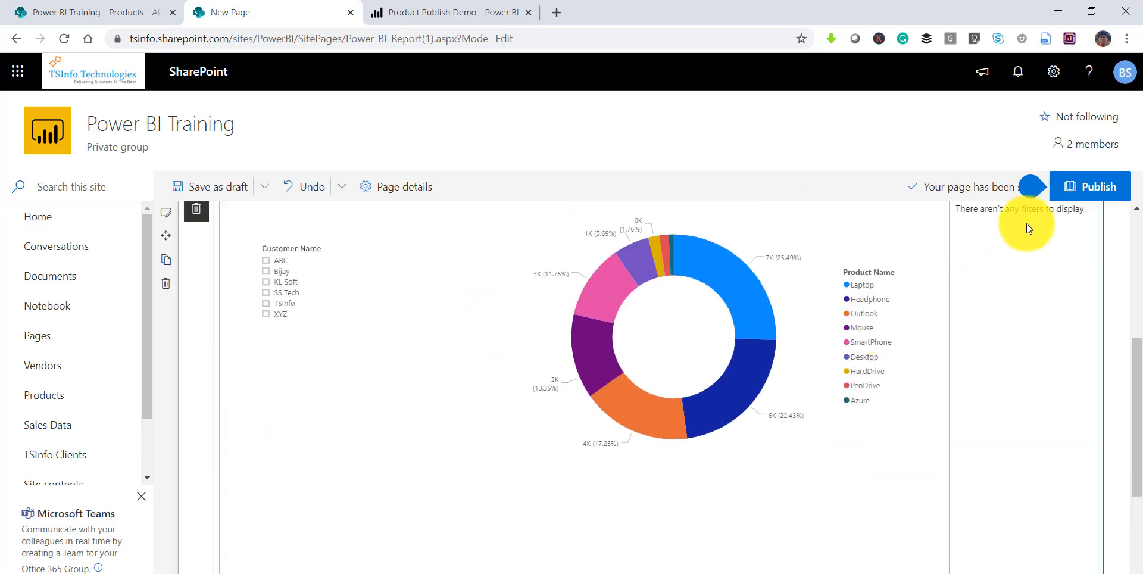
left_click(1091, 187)
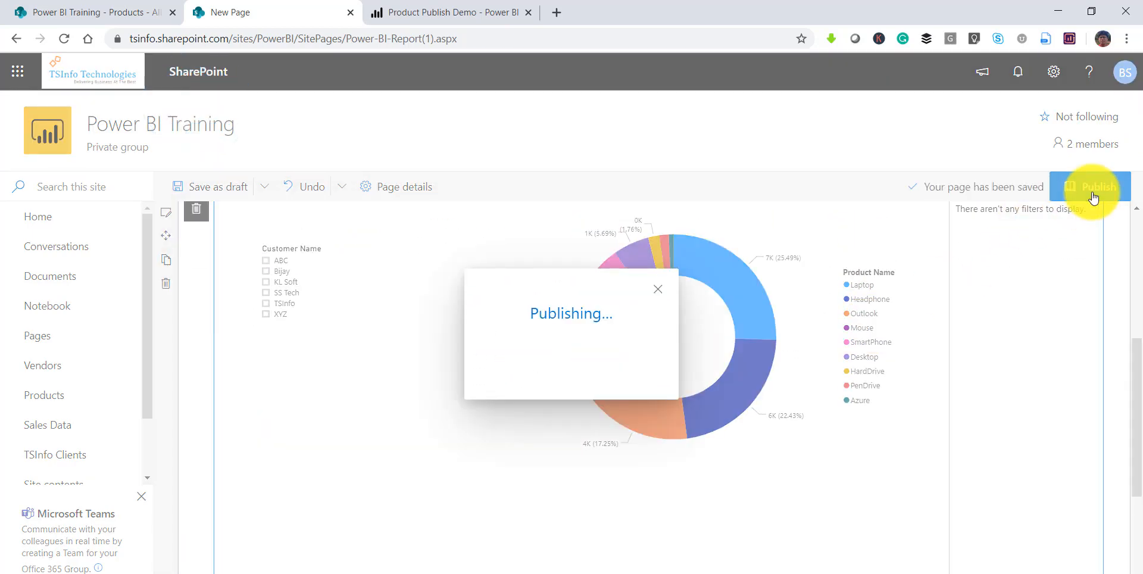
left_click(1120, 116)
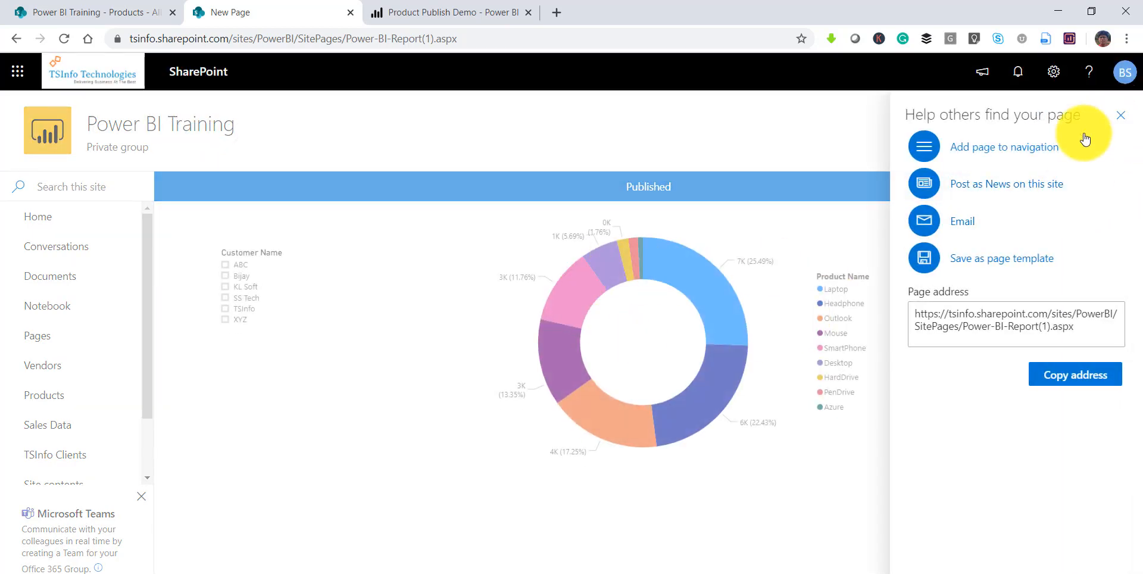
scroll(623, 451, "down", 3)
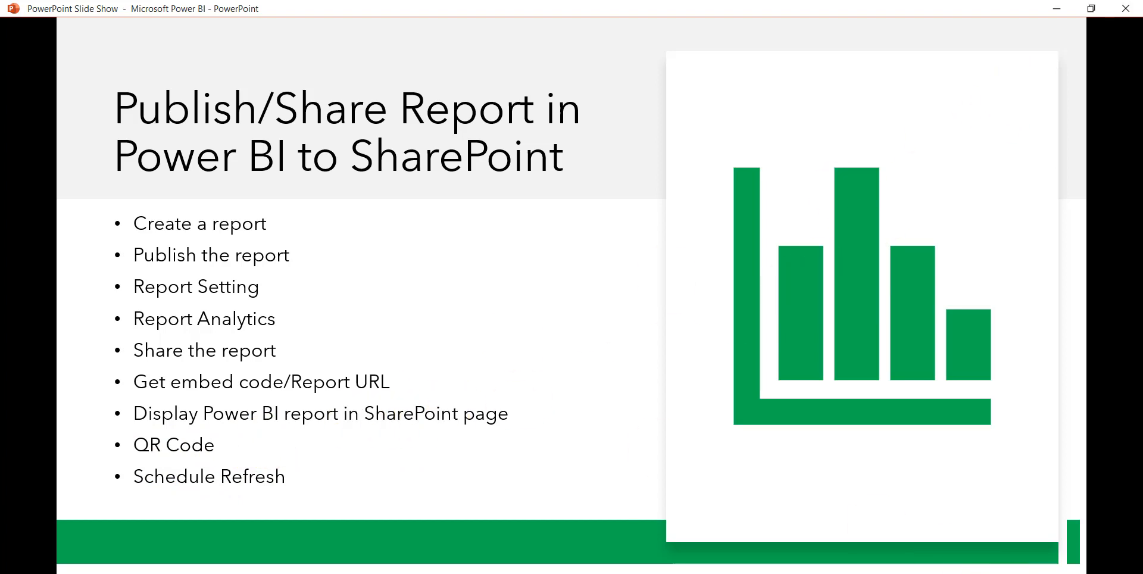
left_click(1014, 573)
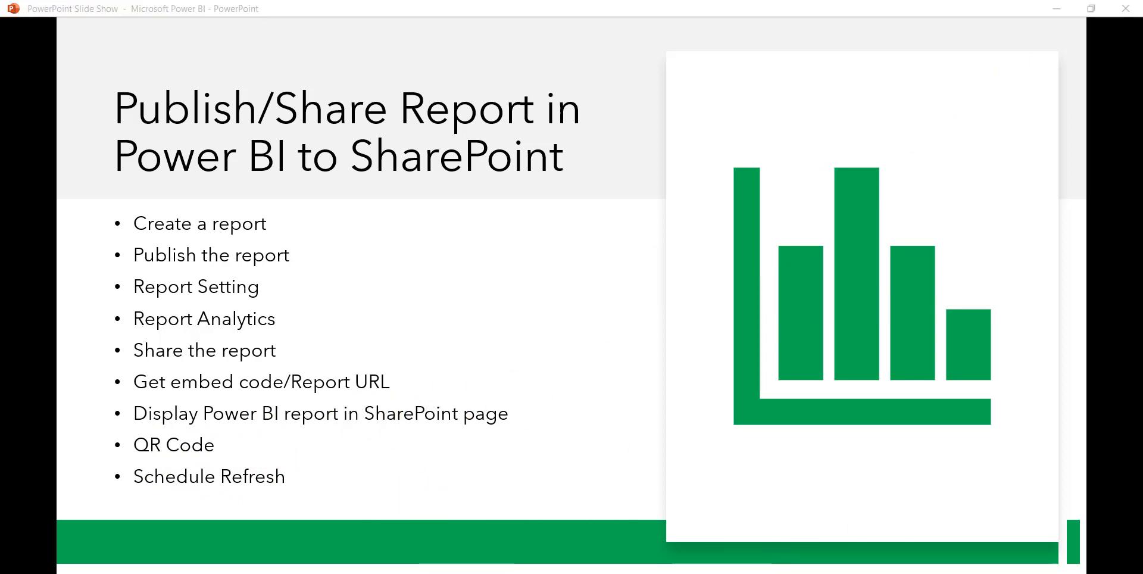
- Switch to the Product Publish Demo report in the browser, generate its QR code, and close the code window
left_click(369, 547)
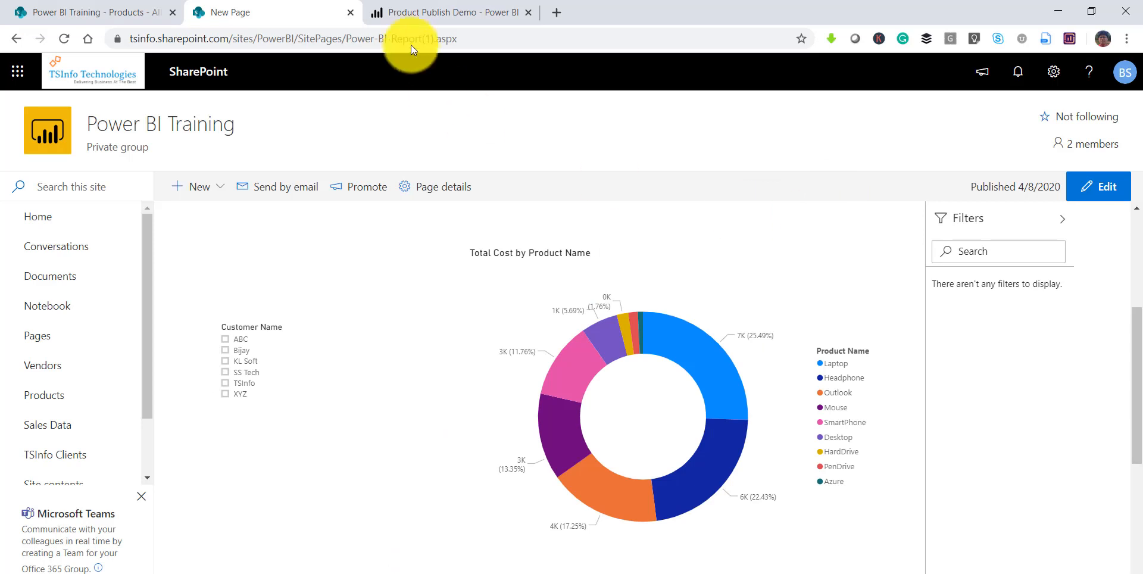
left_click(409, 13)
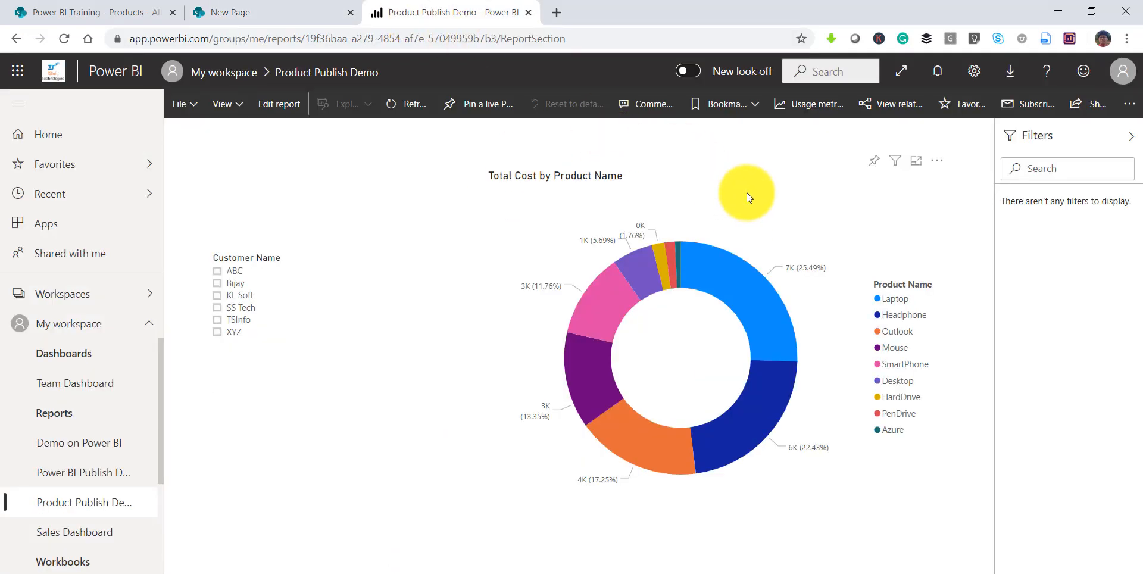
left_click(1128, 107)
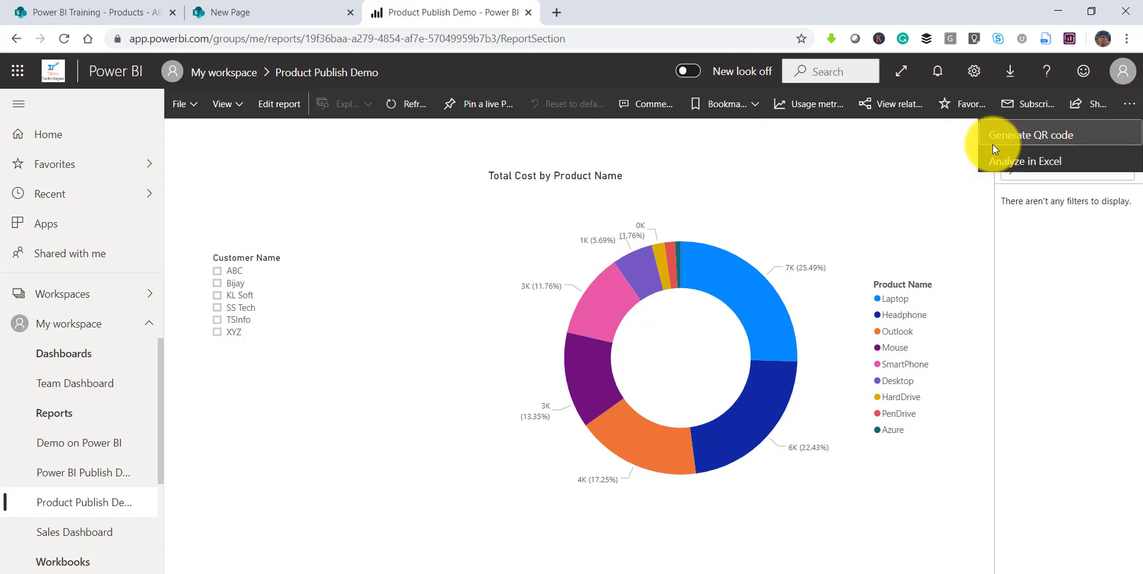
left_click(1066, 138)
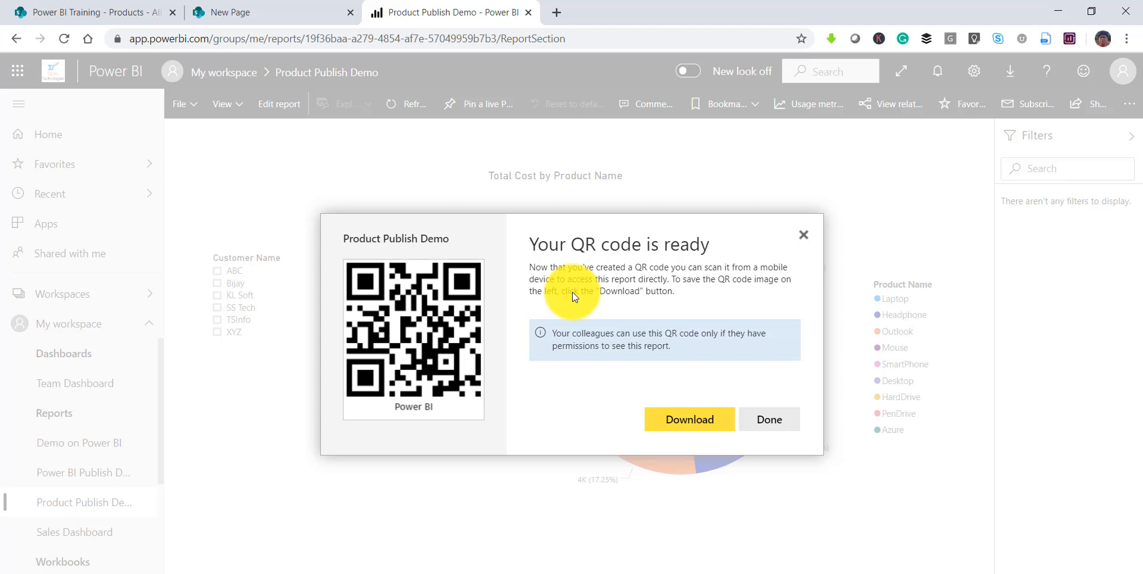
left_click(802, 236)
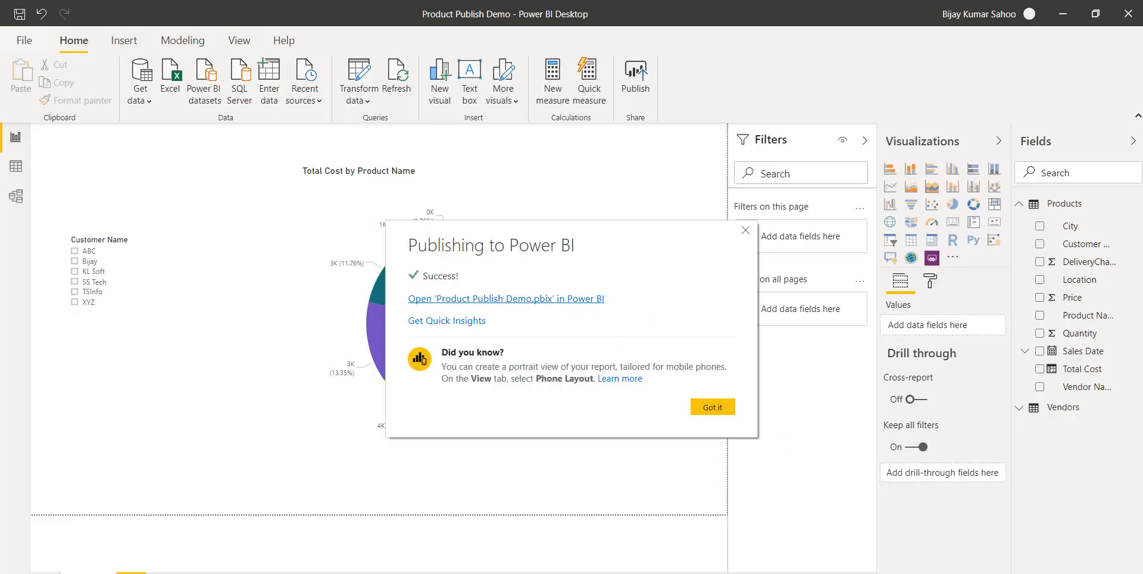
- Dismiss the publishing confirmation in Power BI Desktop and return to the report in the browser
left_click(712, 406)
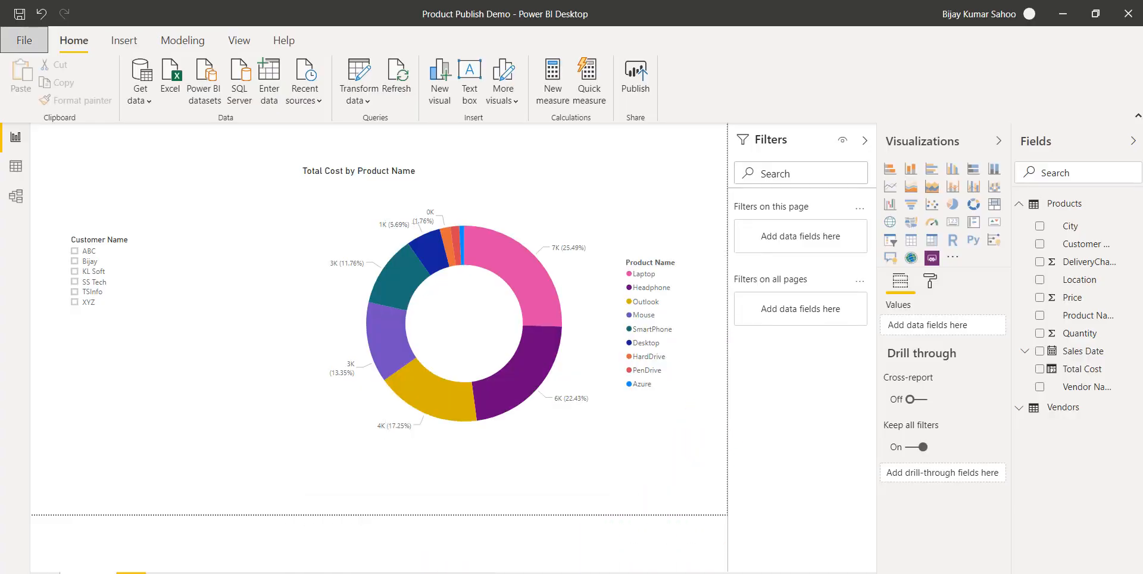
left_click(480, 570)
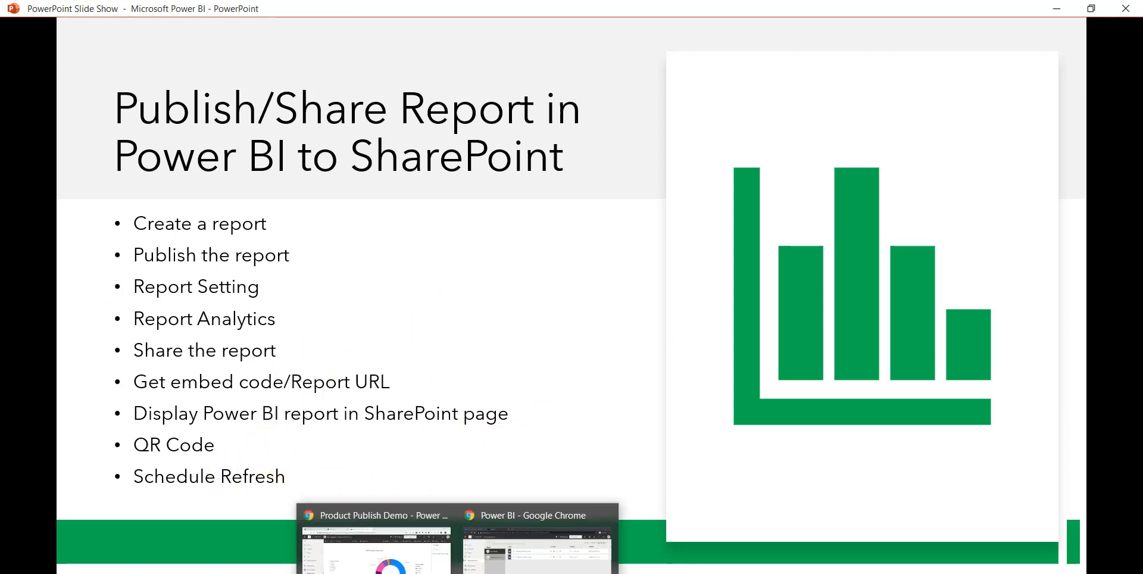
left_click(444, 565)
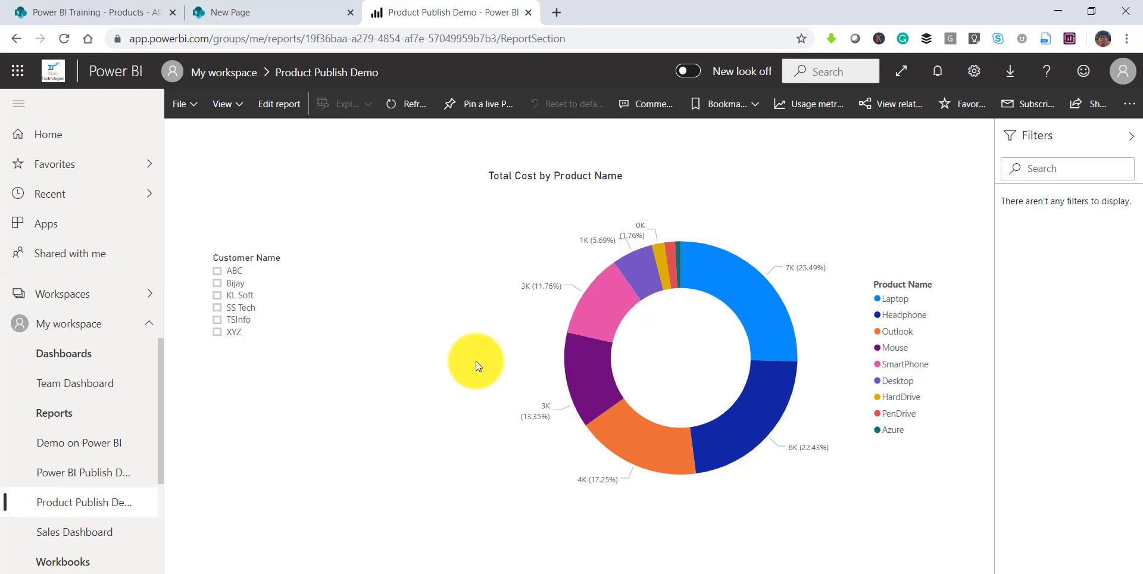
- Open the schedule refresh settings of the Product Publish Demo dataset in My workspace
left_click(107, 324)
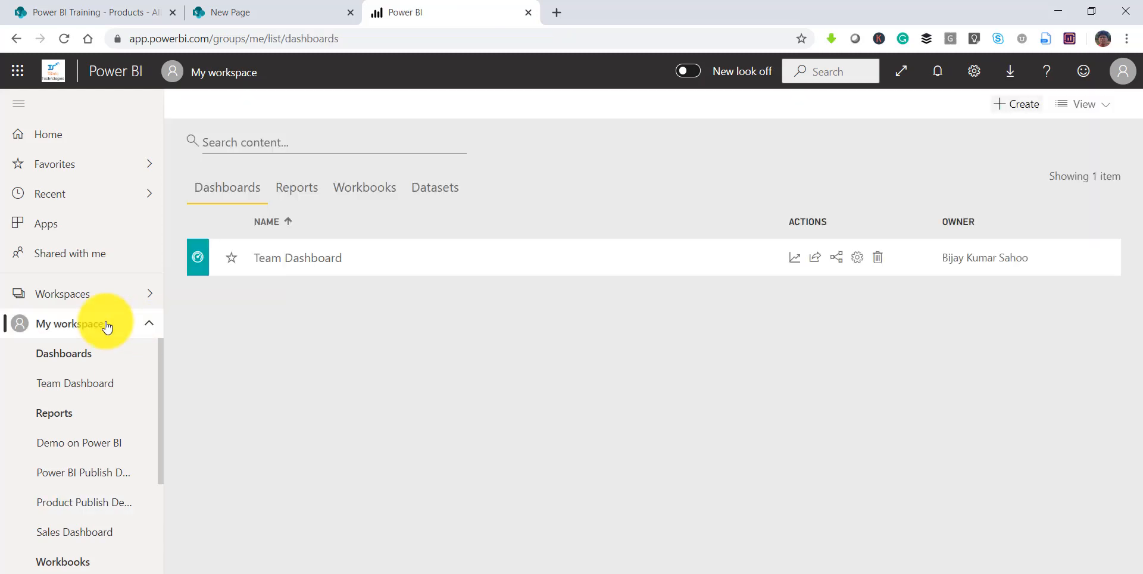
left_click(432, 197)
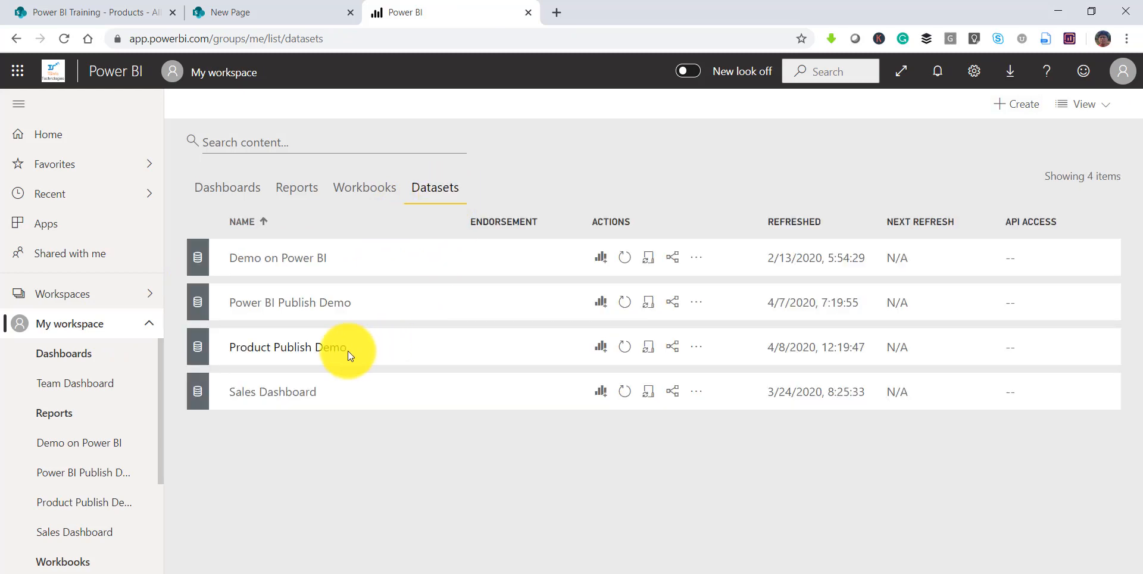
left_click_drag(232, 346, 347, 346)
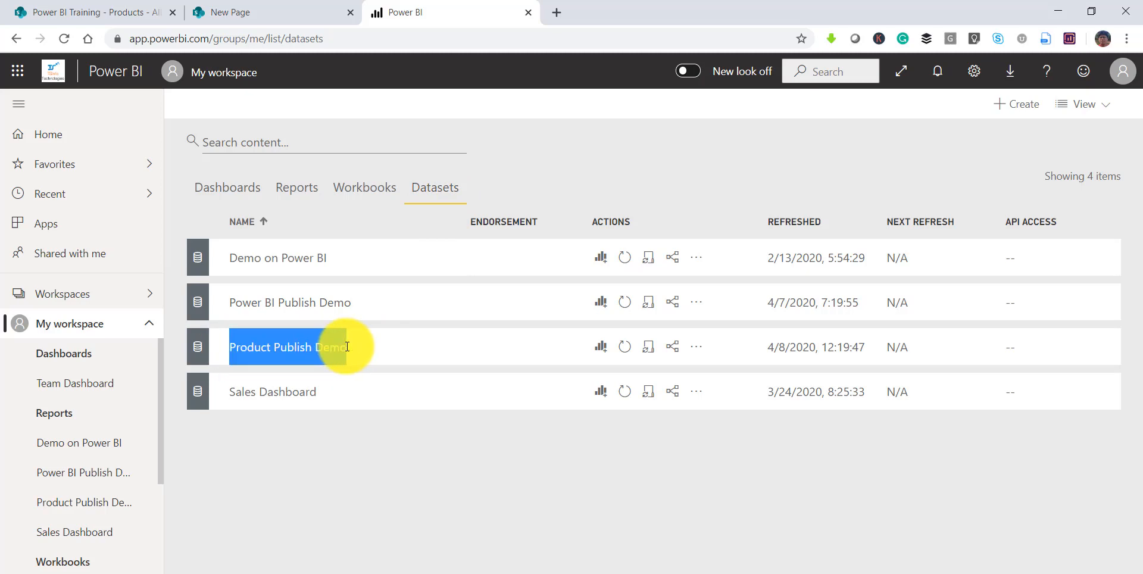
left_click(648, 347)
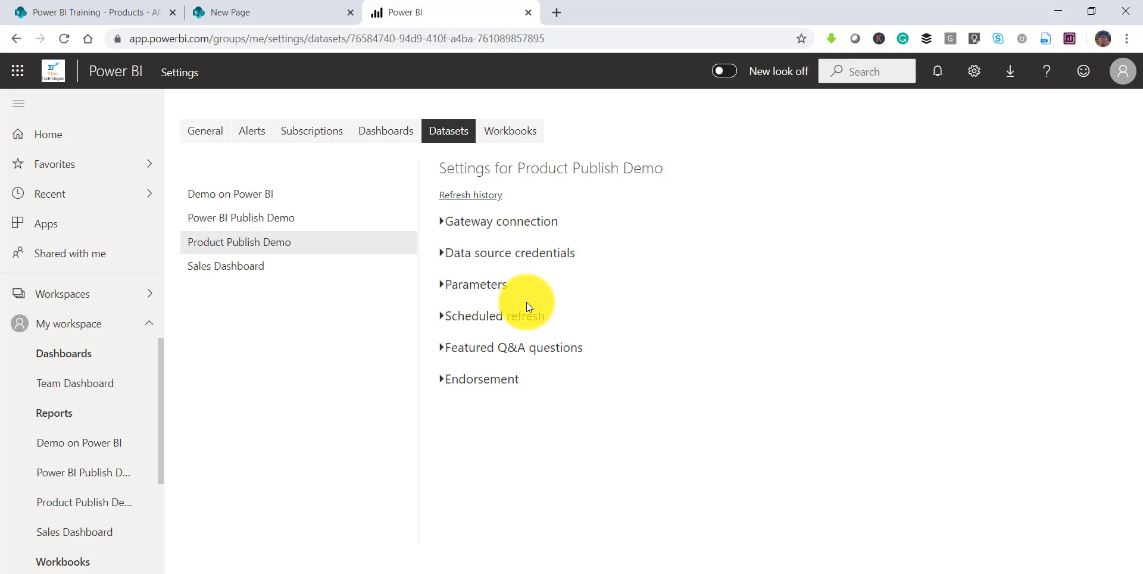
- Expand the data source credentials, turn on scheduled refresh, and keep the refresh frequency at Daily
left_click(442, 261)
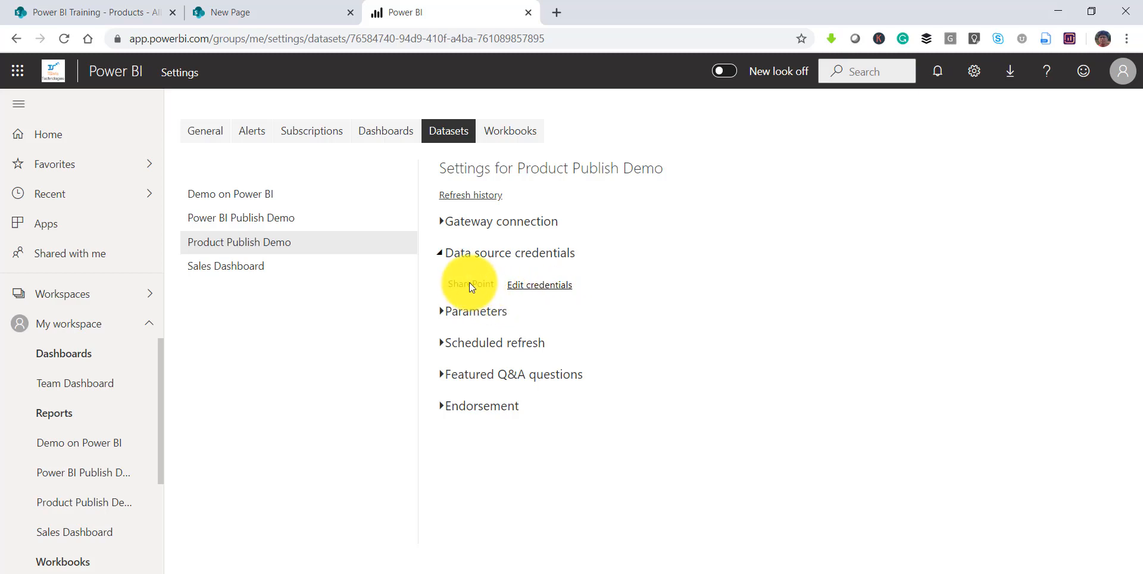
left_click(441, 348)
scroll(645, 334, "down", 2)
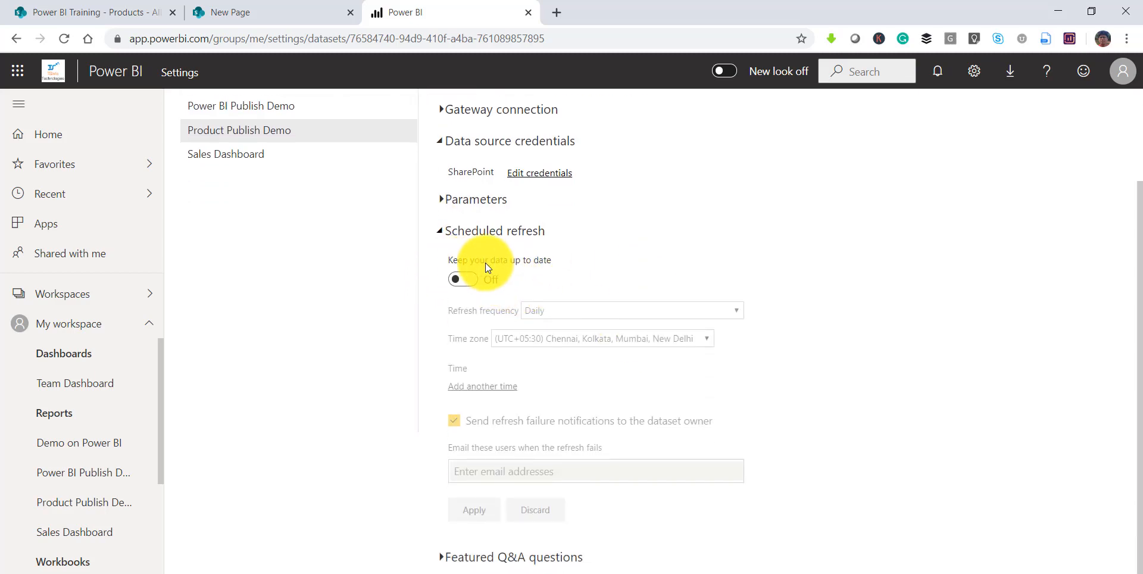
left_click(471, 281)
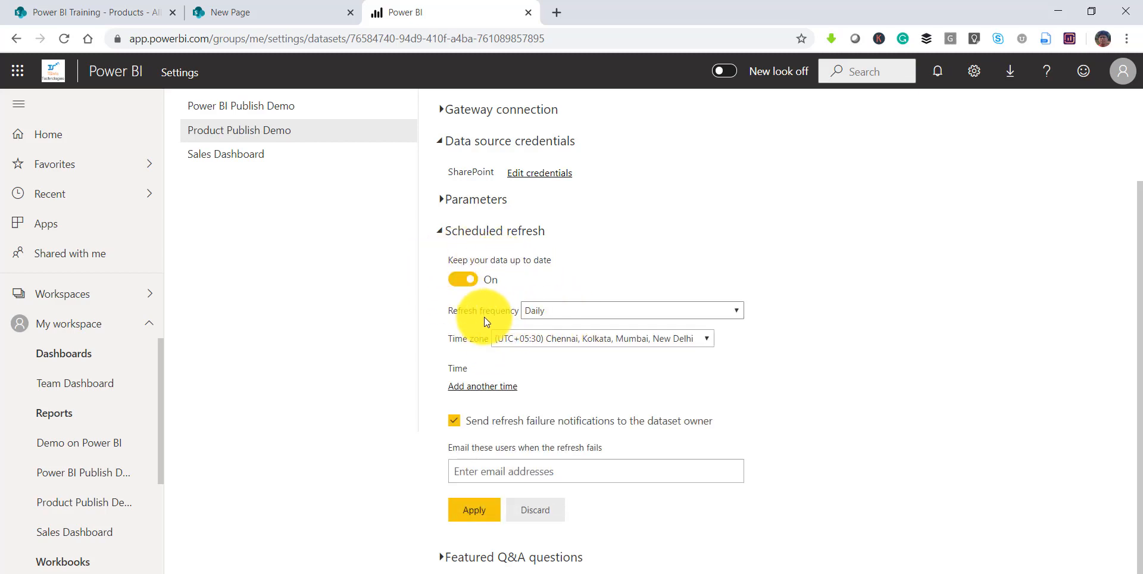
left_click(551, 310)
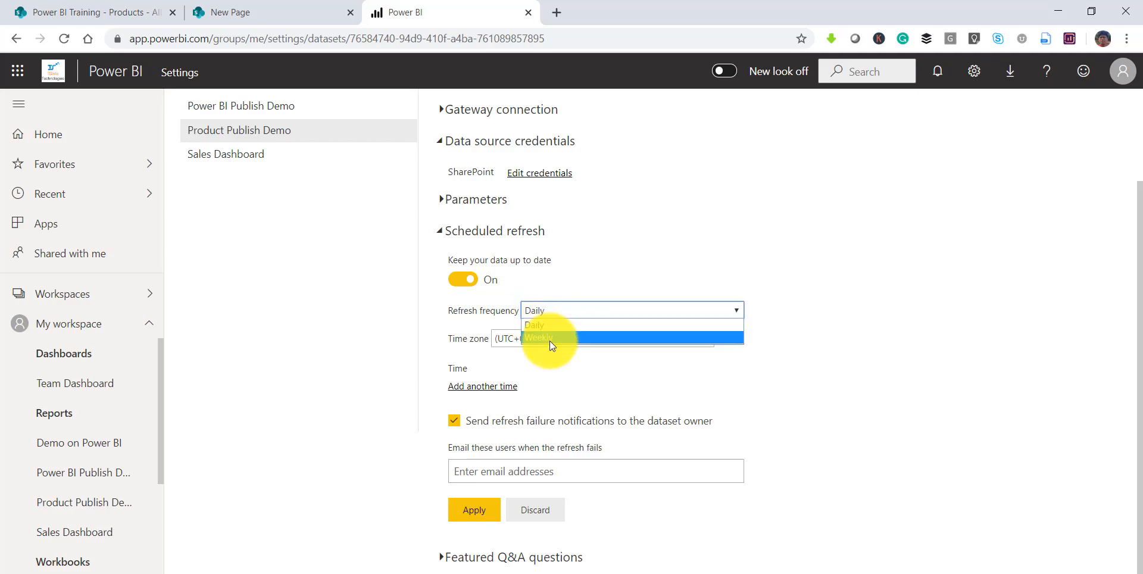
left_click(758, 280)
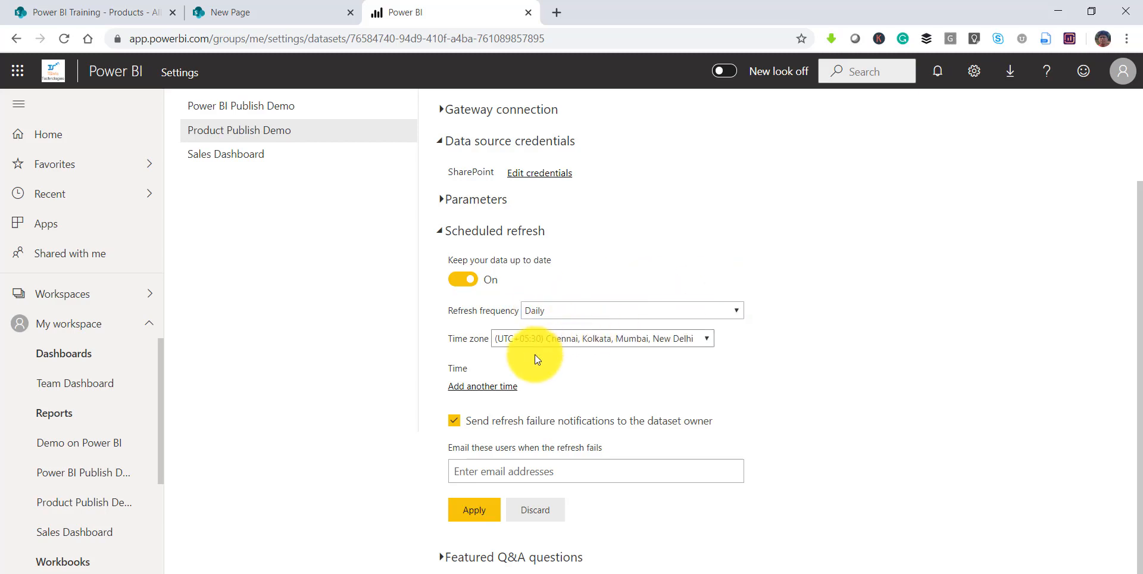
- Add a refresh time of 6:30 AM to the schedule
left_click(478, 390)
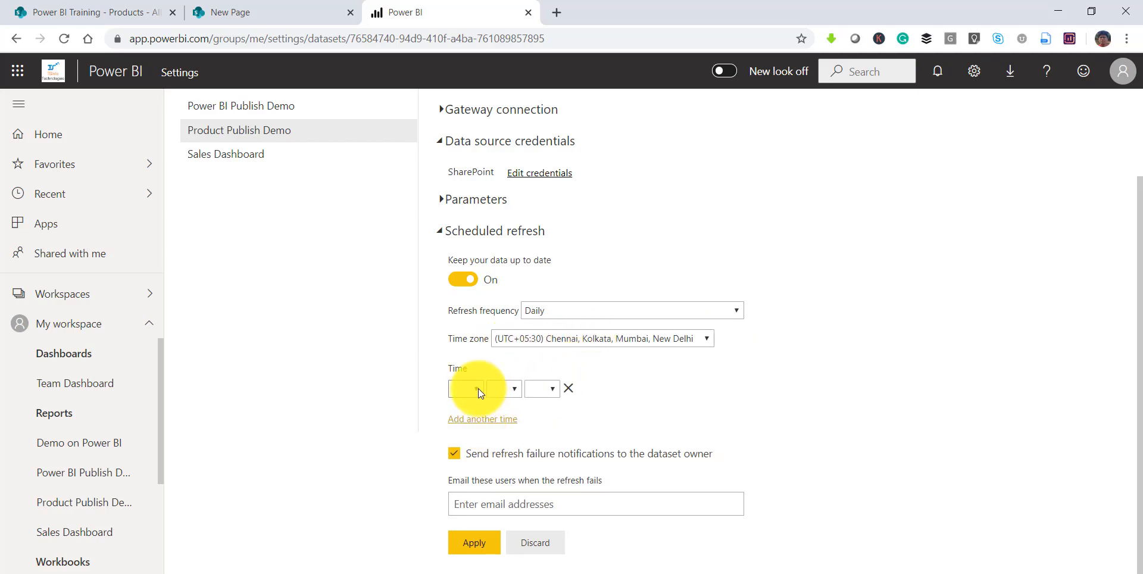
left_click(480, 391)
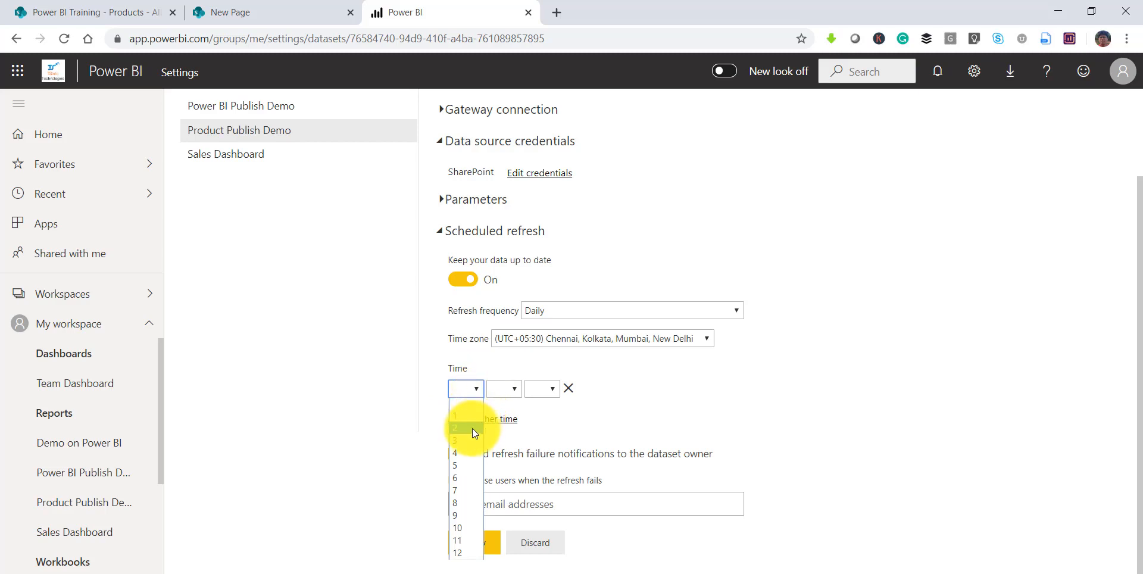
left_click(467, 477)
left_click(505, 389)
left_click(512, 415)
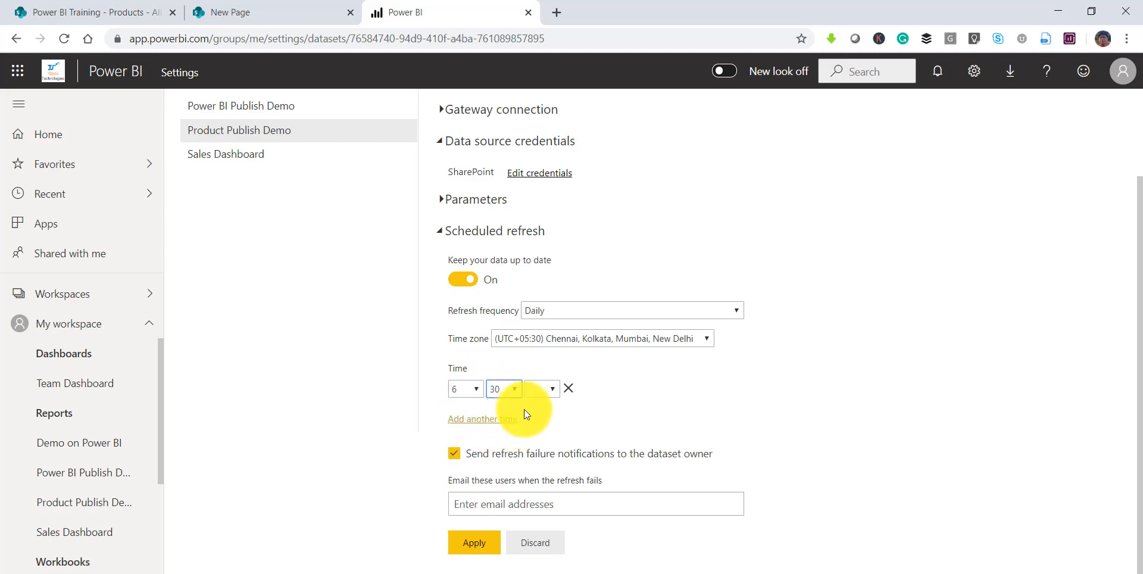
left_click(541, 389)
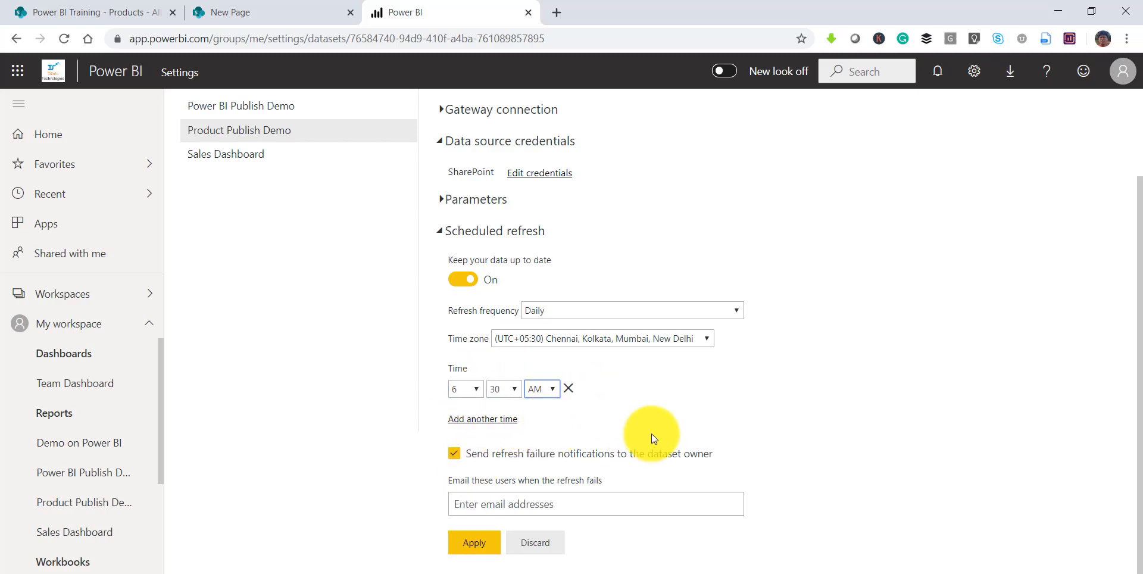
- Change the refresh frequency to Weekly and limit the refresh days to Monday, Wednesday and Friday
scroll(651, 433, "down", 1)
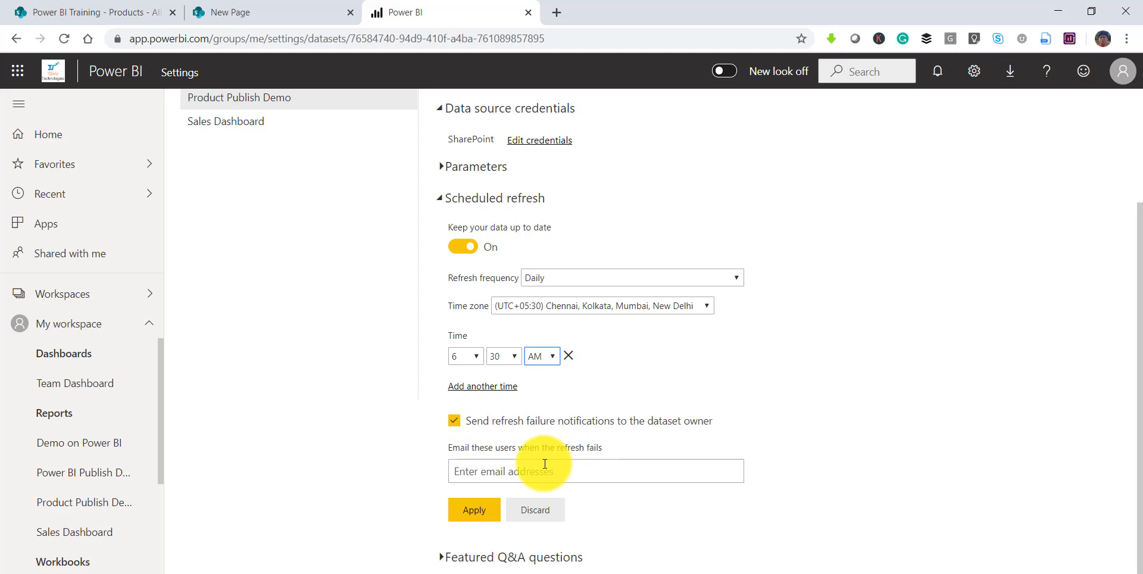
left_click(562, 278)
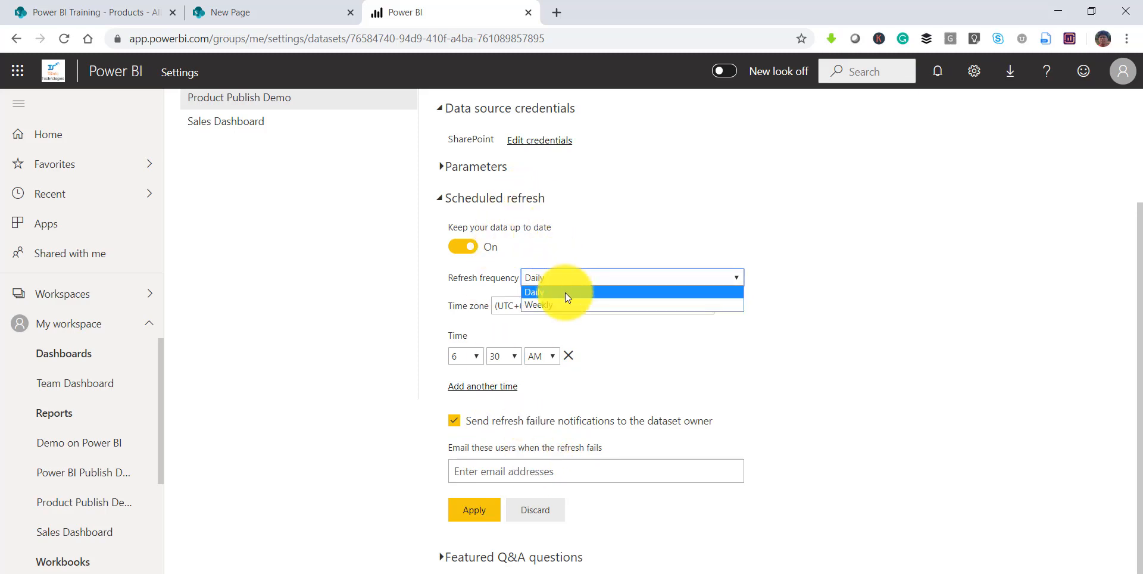
left_click(562, 305)
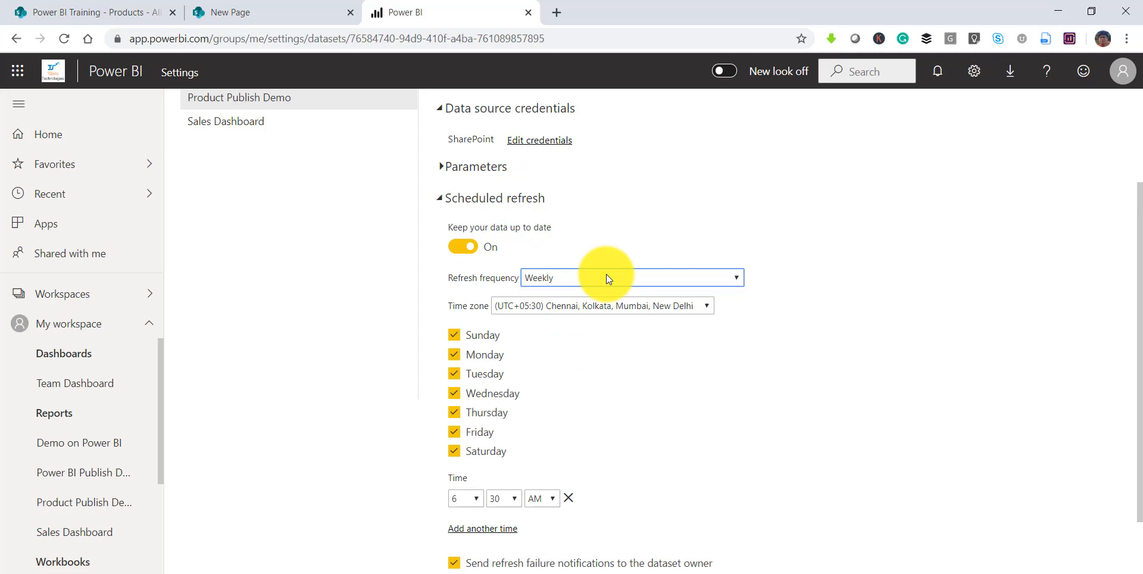
scroll(580, 381, "down", 2)
scroll(580, 381, "down", 1)
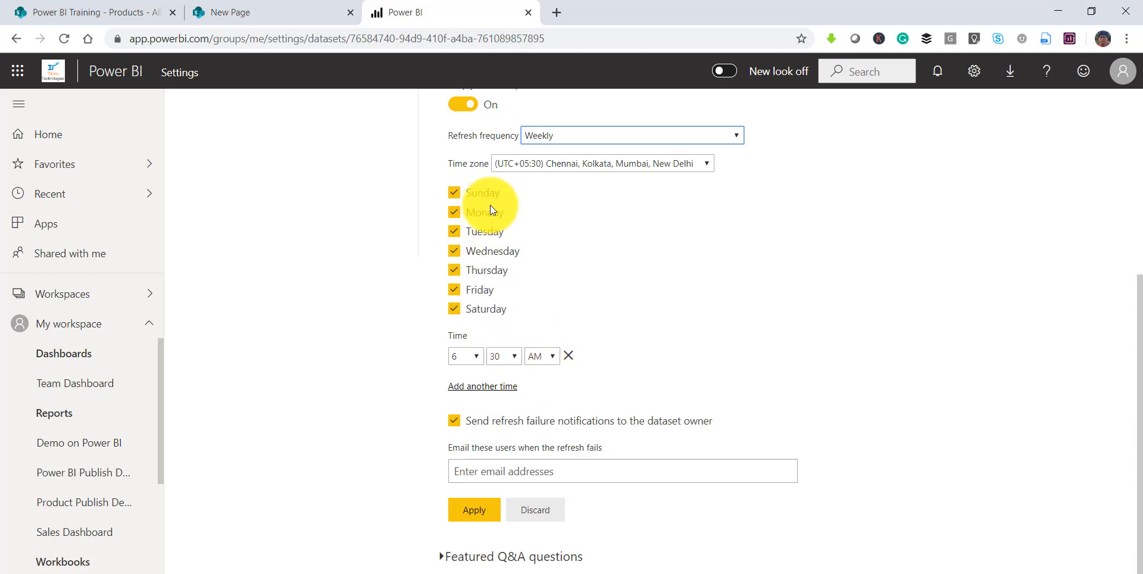
left_click(460, 195)
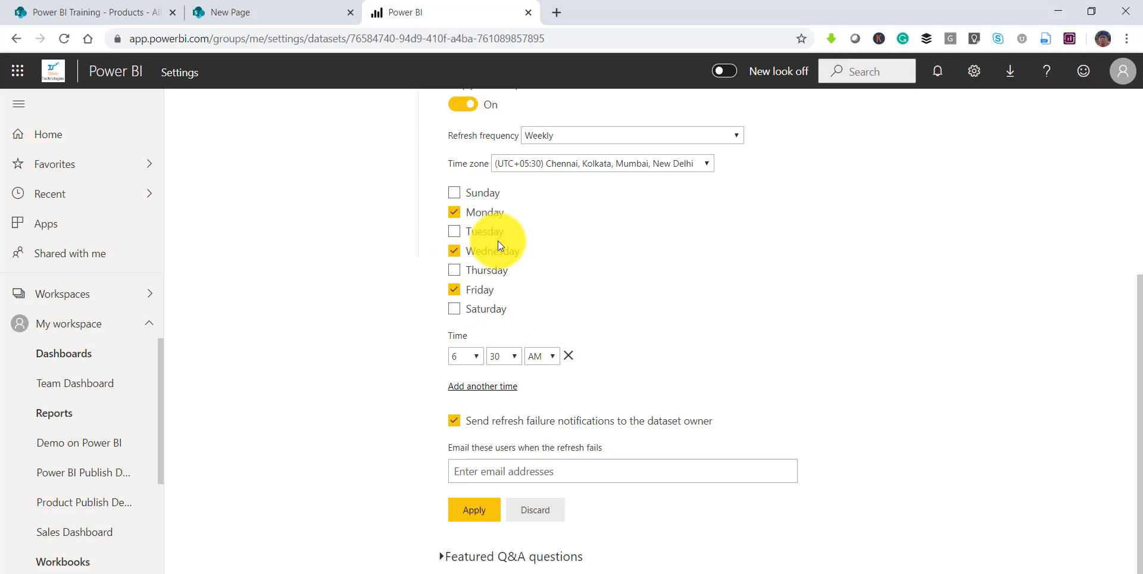
- Add a second refresh time of 10:30 PM to the weekly schedule
left_click(505, 387)
left_click(480, 389)
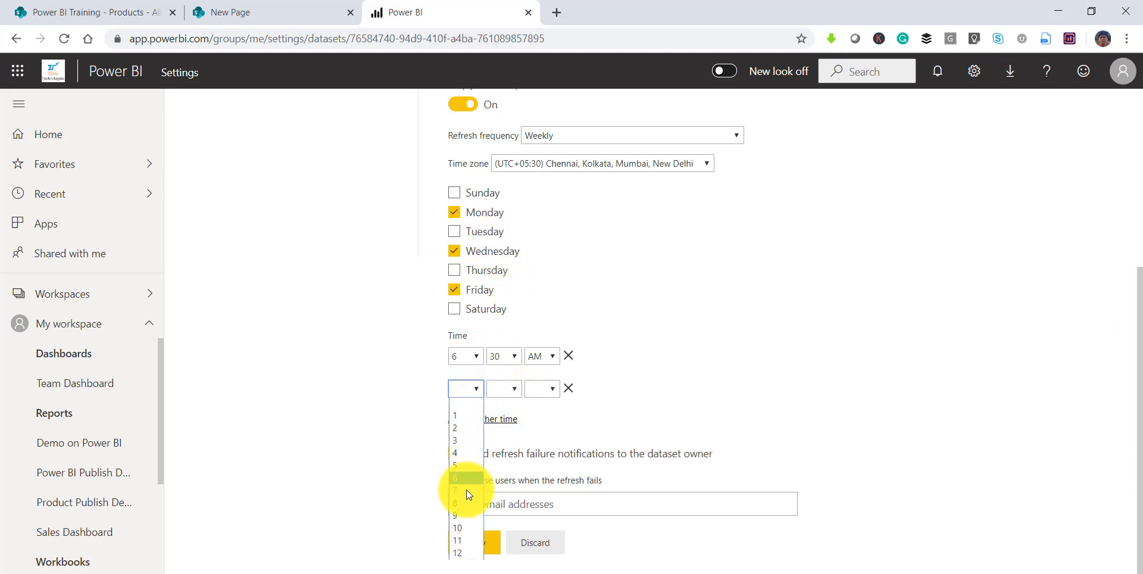
left_click(464, 528)
left_click(506, 390)
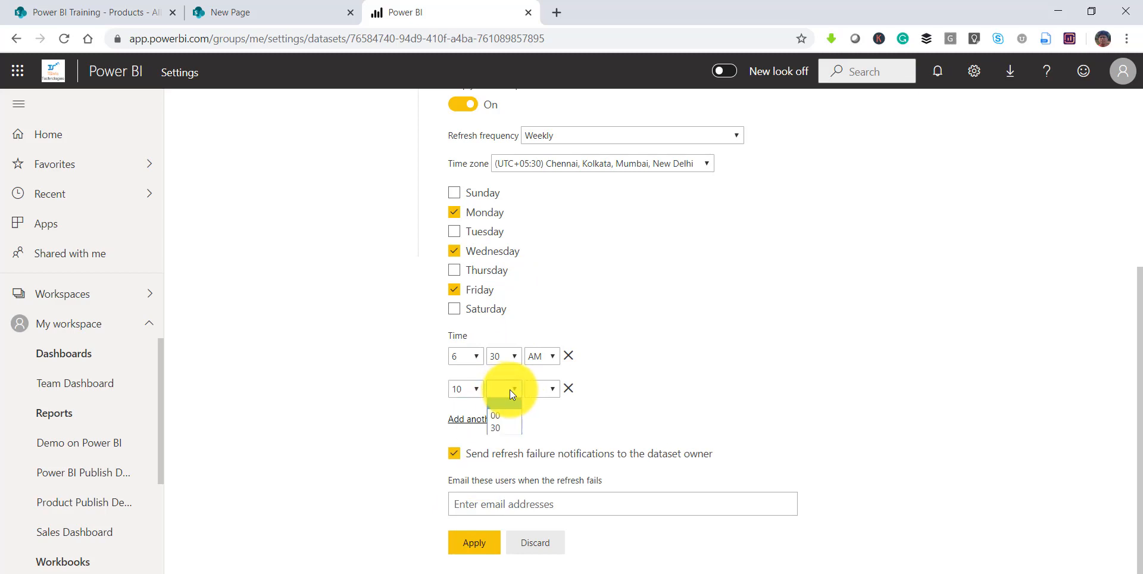
left_click(505, 427)
left_click(543, 390)
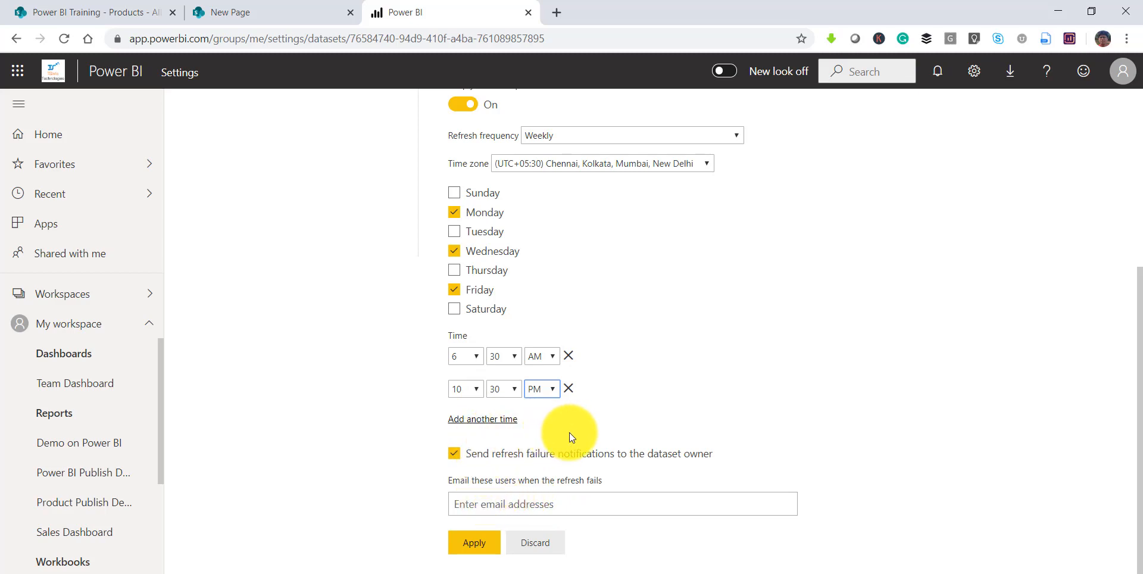
- Check the topic list in the PowerPoint slide show and return to the dataset settings in the browser
scroll(476, 407, "up", 4)
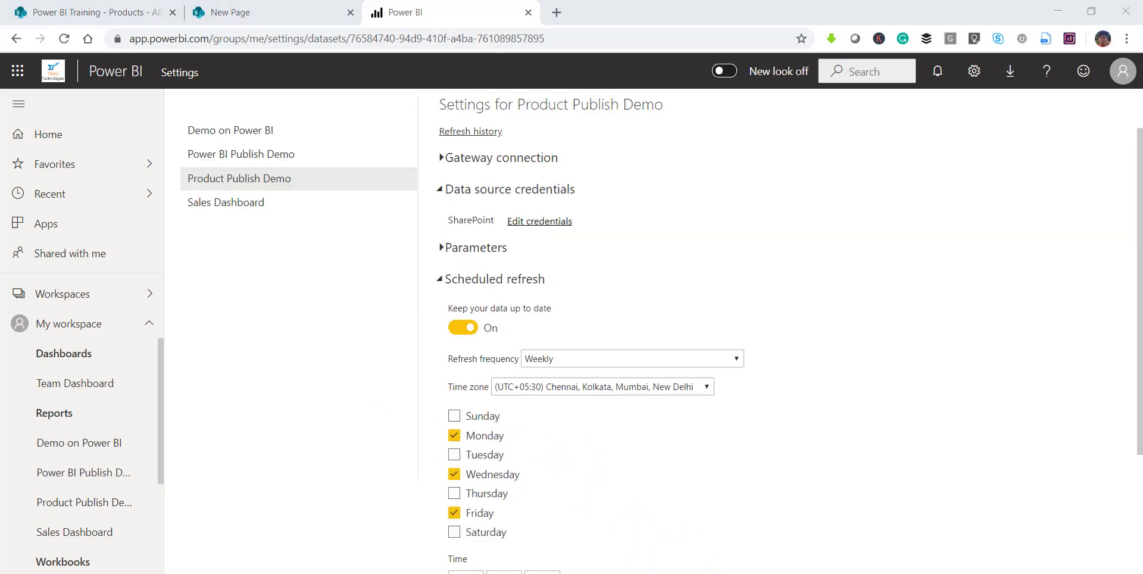
key("alt+Tab")
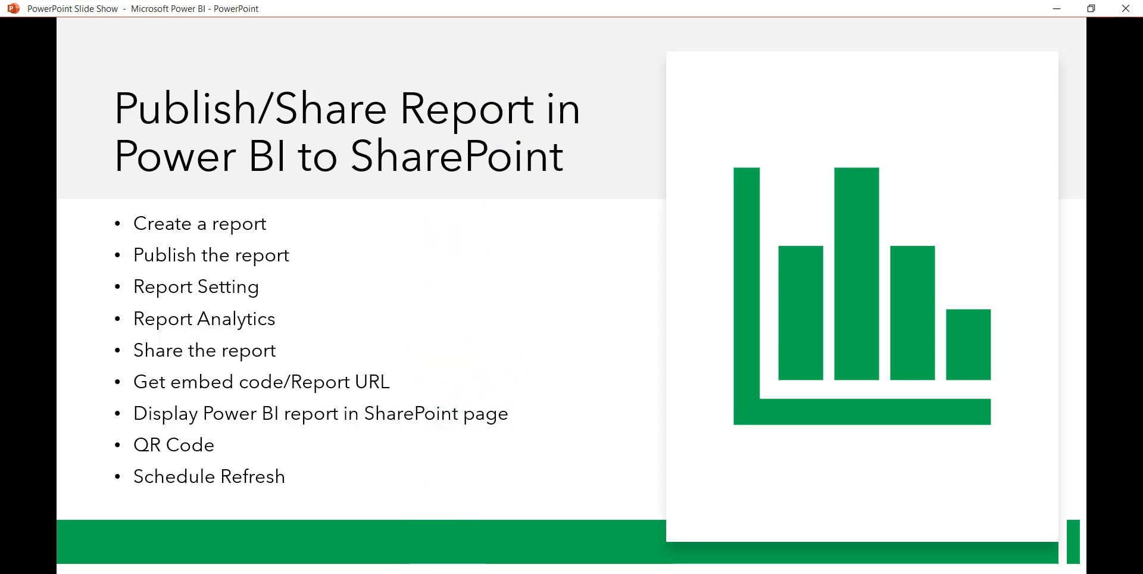
mouse_move(457, 573)
left_click(416, 564)
scroll(590, 292, "up", 2)
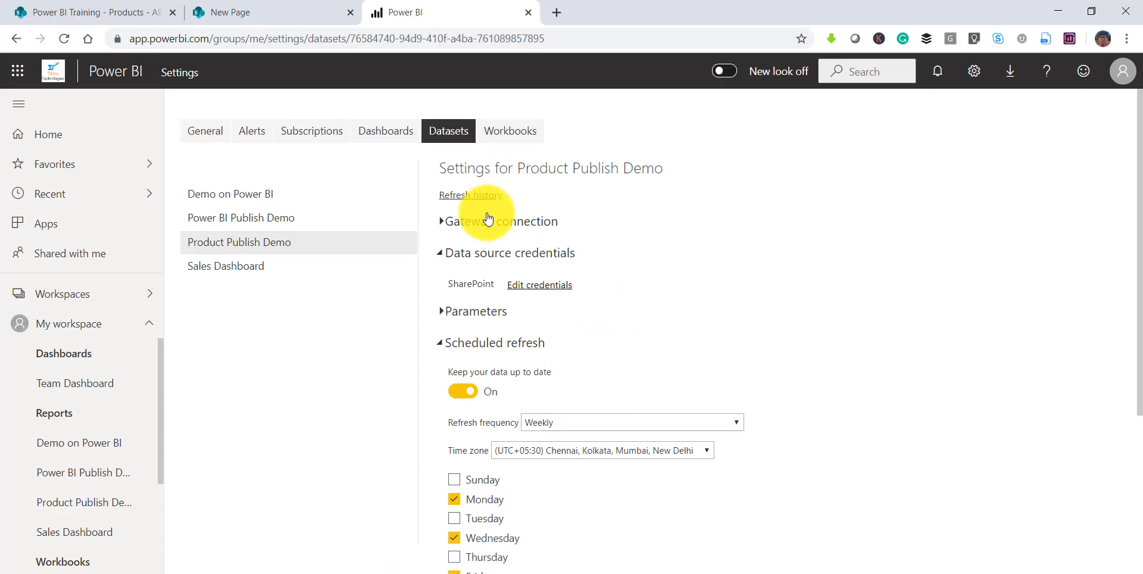
- Reopen the Product Publish Demo dataset settings, and go back to the datasets list of My workspace
left_click(448, 133)
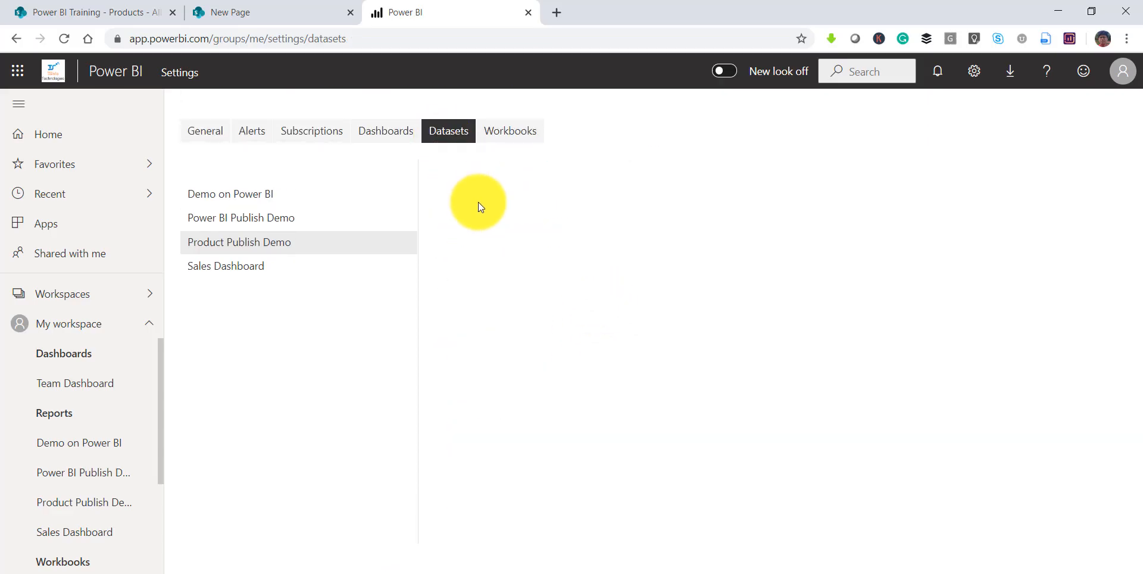
left_click(348, 242)
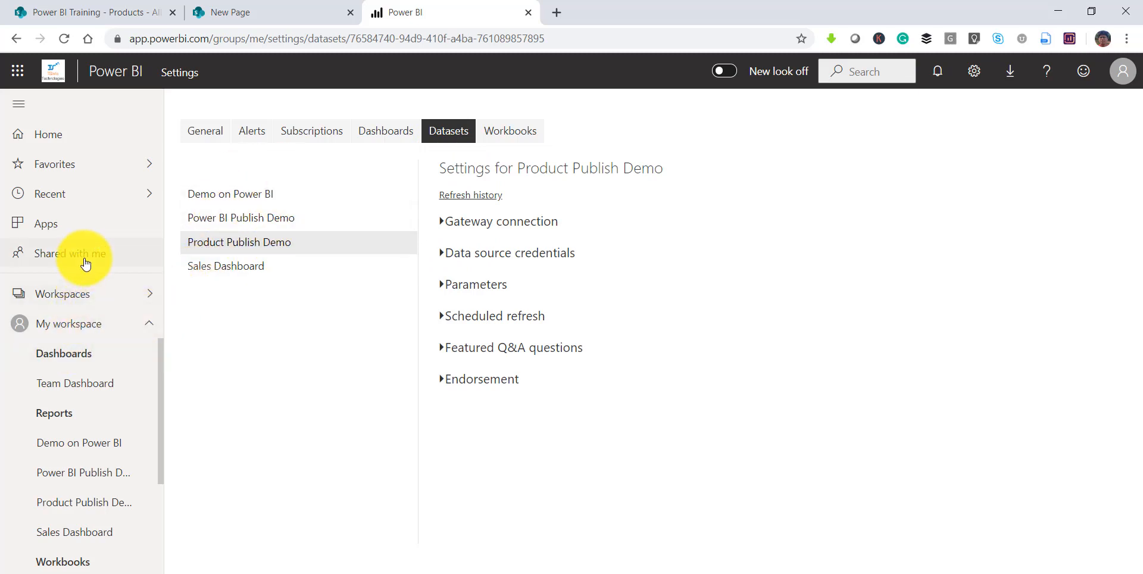
left_click(77, 352)
left_click(76, 327)
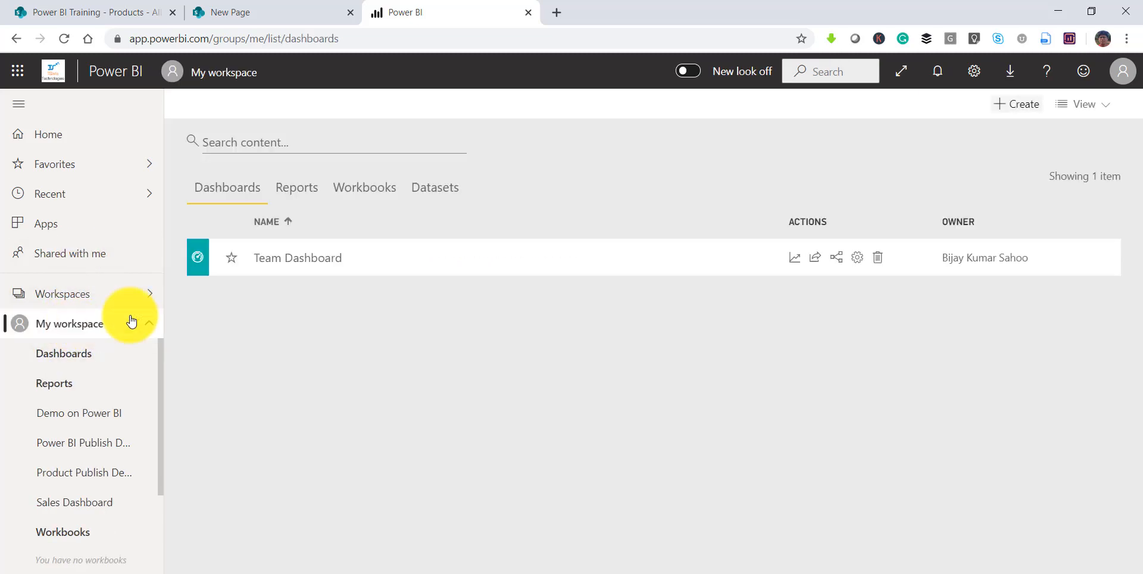
left_click(426, 187)
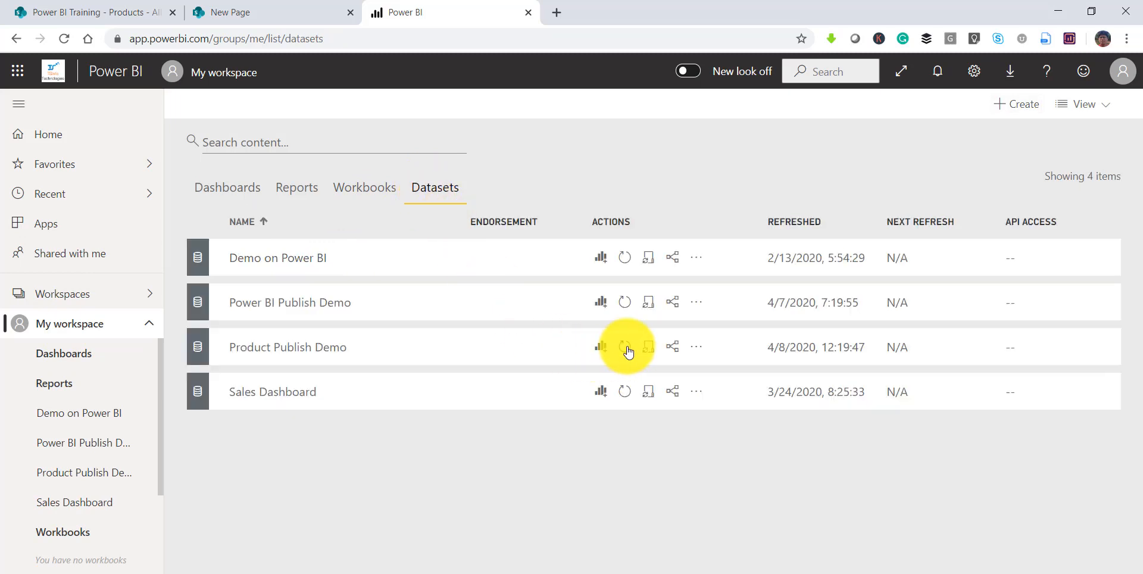